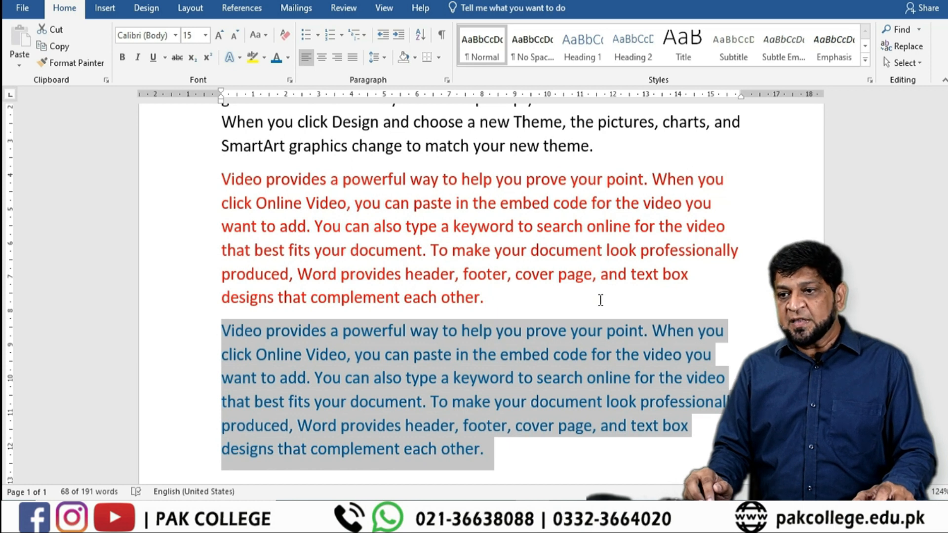
- Move the selected blue paragraph up and down among the other paragraphs, leaving it above the black paragraph at the start of the document
key("alt+shift+Up")
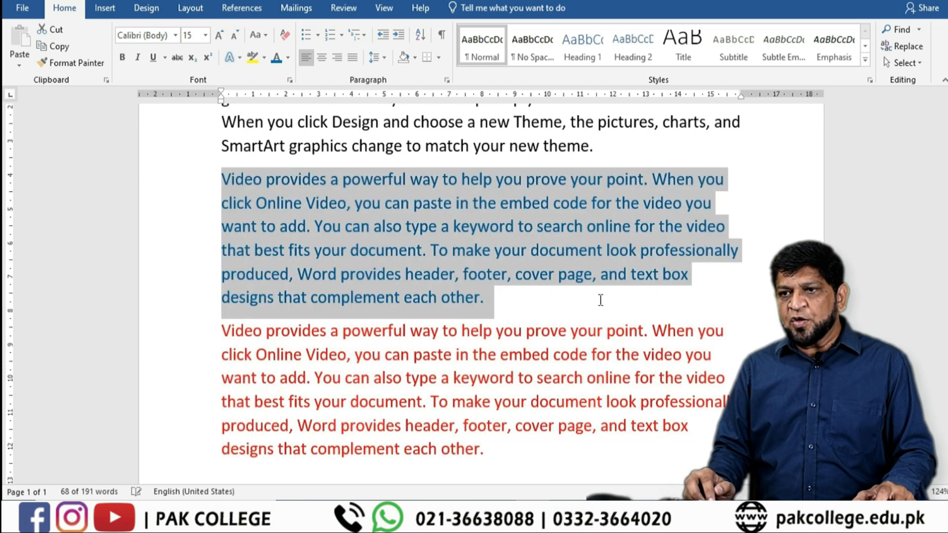
key("alt+shift+Up")
key("alt+shift+Down")
key("alt+shift+Down")
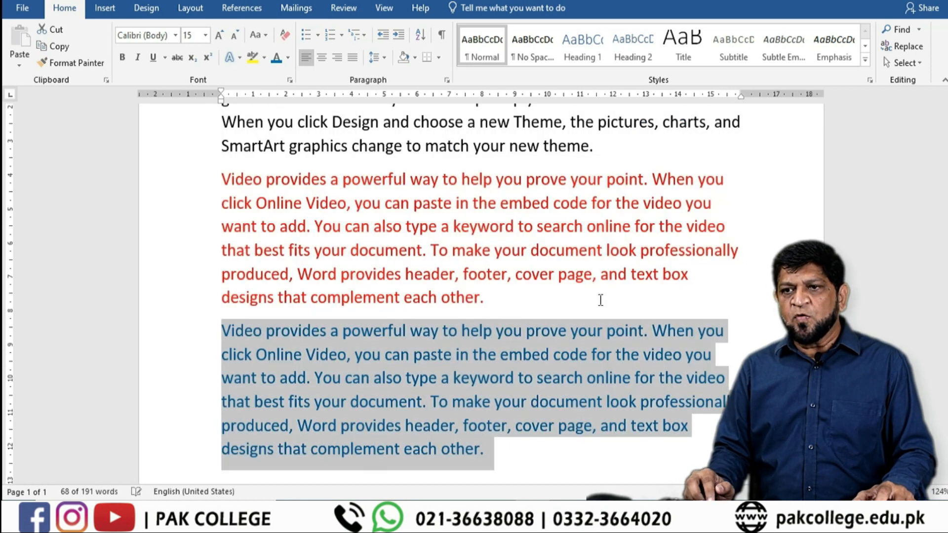
key("alt+shift+Down")
key("alt+shift+Up")
key("alt+shift+Up")
key("alt+shift+Up")
- Move the red paragraph from below the black paragraph up to the start of the document, above the blue paragraph
key("Down")
key("Down")
key("Down")
key("Down")
key("Down")
key("Down")
key("Down")
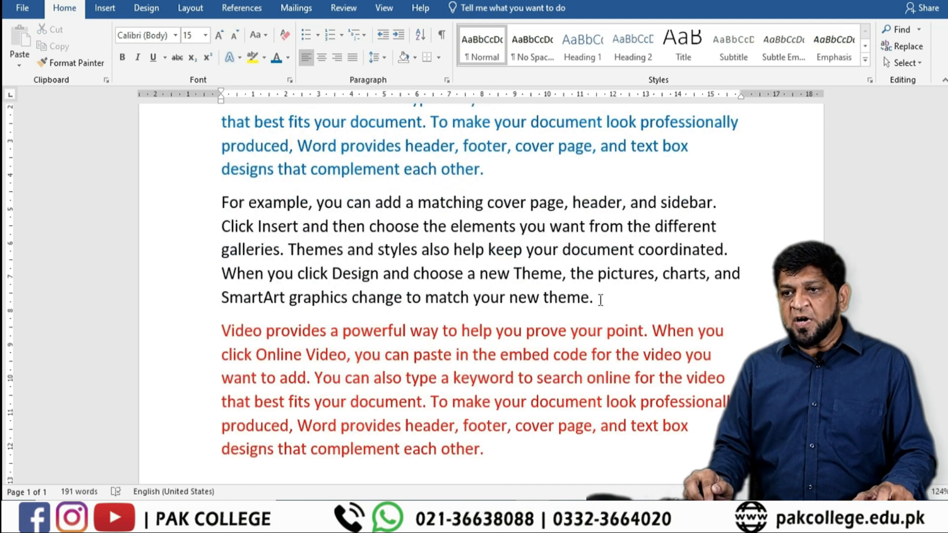
key("alt+shift+Up")
key("alt+shift+Up")
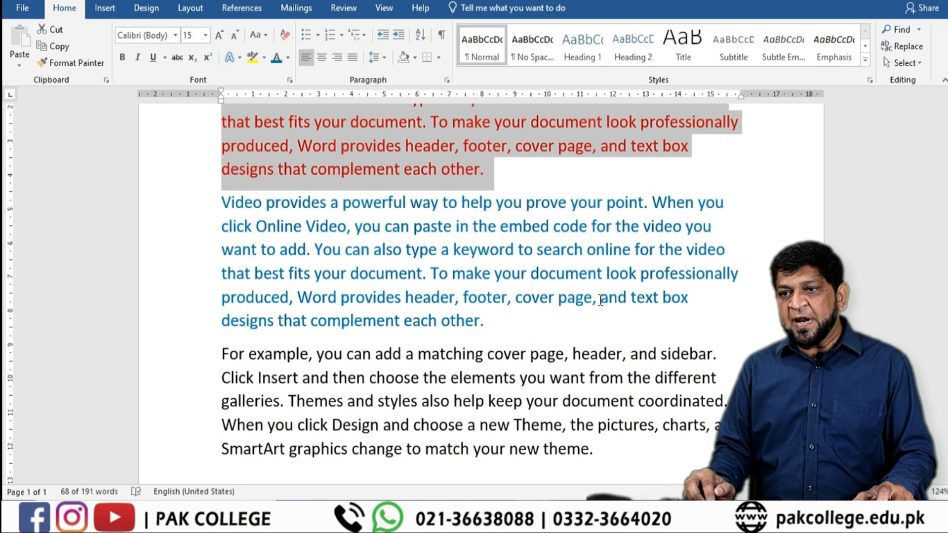
- Shift the red paragraph down and up past the other paragraphs, leaving it at the document's end below an empty line
key("alt+shift+Down")
key("alt+shift+Down")
key("alt+shift+Down")
key("alt+shift+Up")
key("alt+shift+Up")
key("alt+shift+Up")
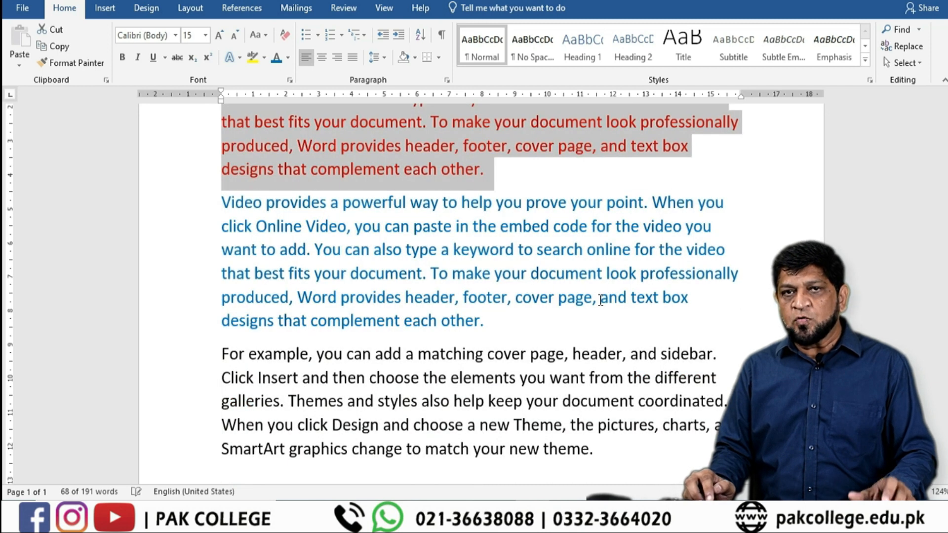
key("alt+shift+Down")
key("alt+shift+Down")
key("alt+shift+Down")
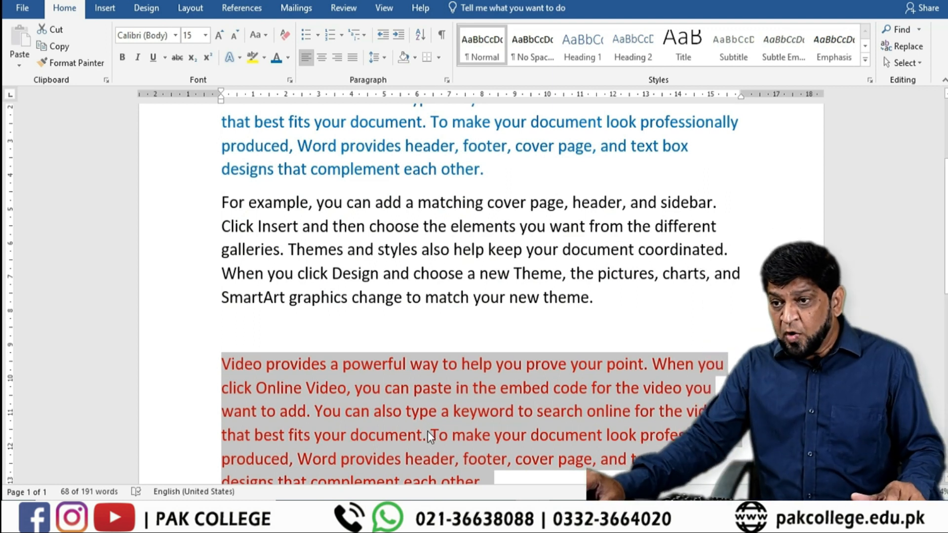
- Insert a thin horizontal line below the blue paragraph by converting three hyphens (---) on a new line
scroll(390, 330, "up", 1)
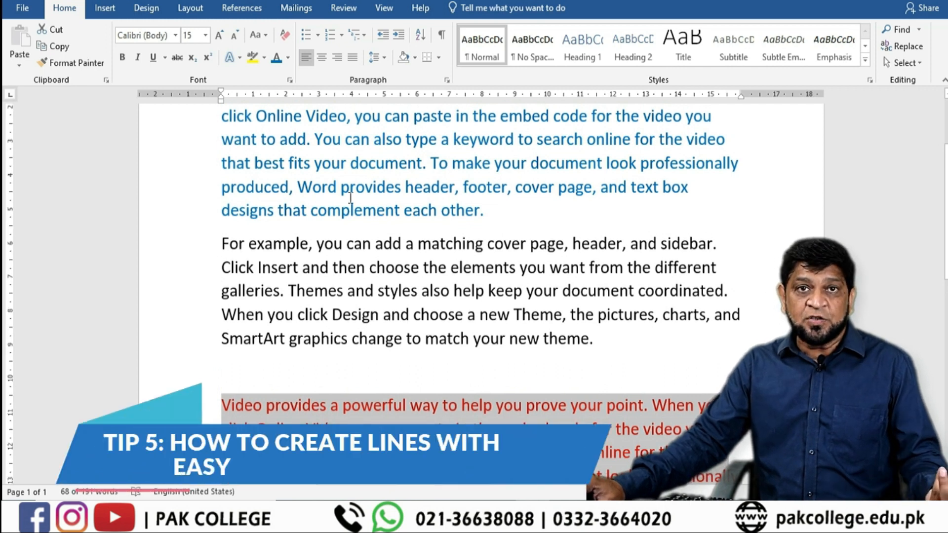
scroll(346, 200, "down", 2)
scroll(350, 198, "up", 1)
scroll(345, 198, "down", 1)
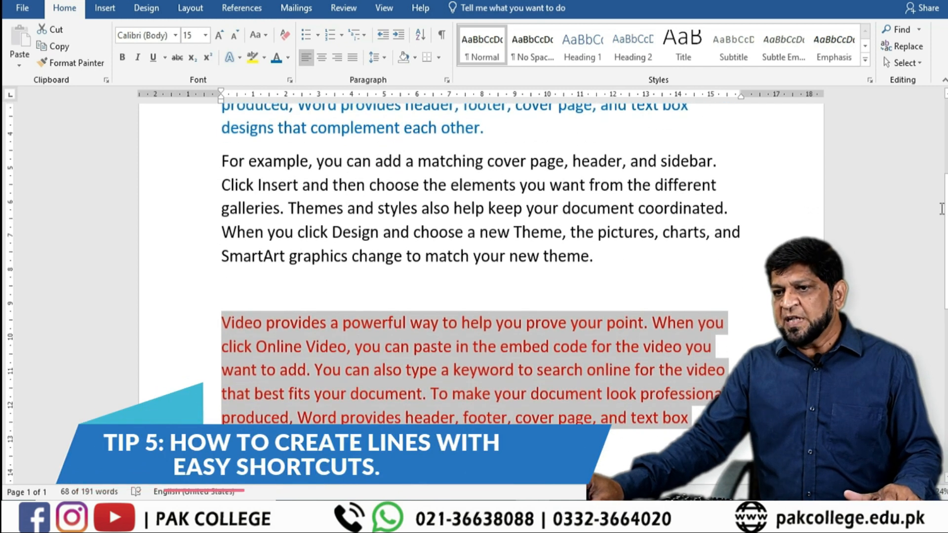
scroll(345, 222, "up", 5)
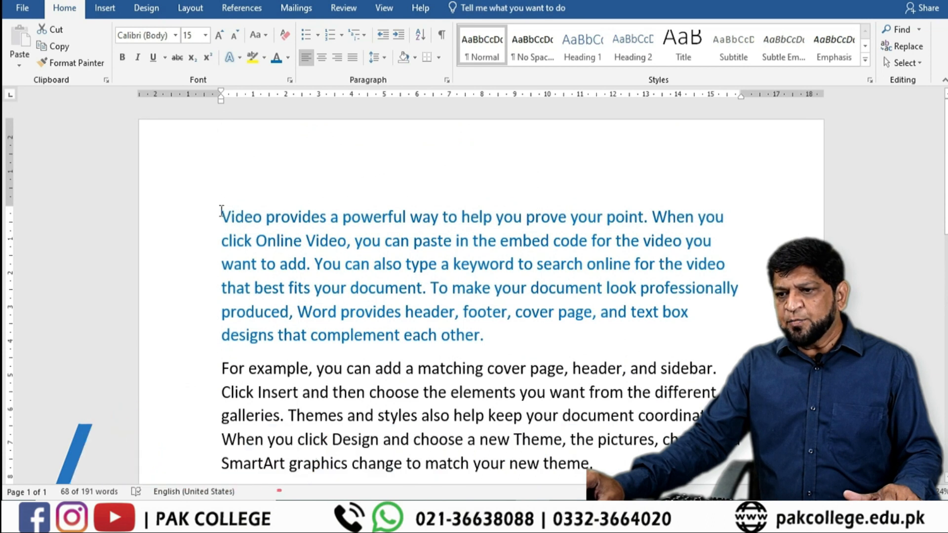
scroll(483, 332, "down", 1)
left_click(521, 295)
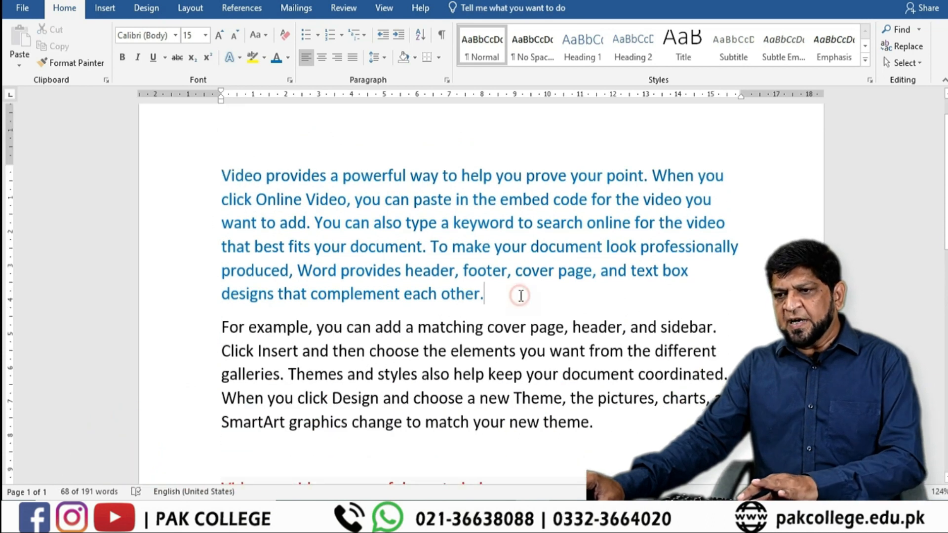
key("Return")
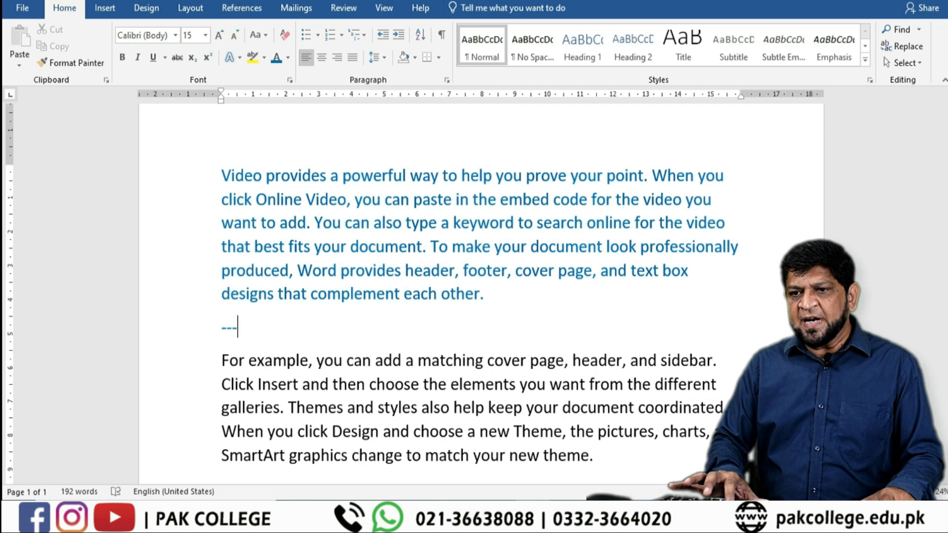
key("Return")
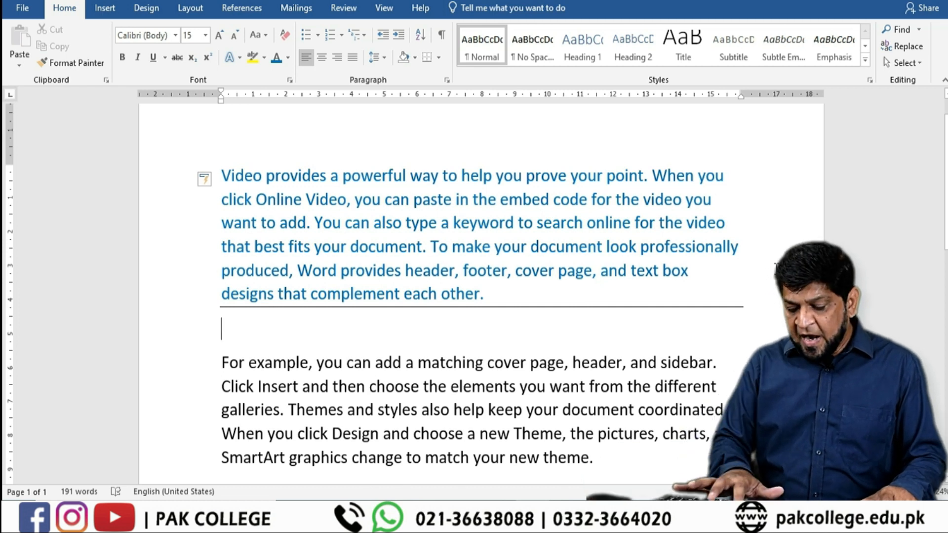
- Add two more AutoFormat horizontal lines beneath the thin one, the first from === and the second from ***
type("===")
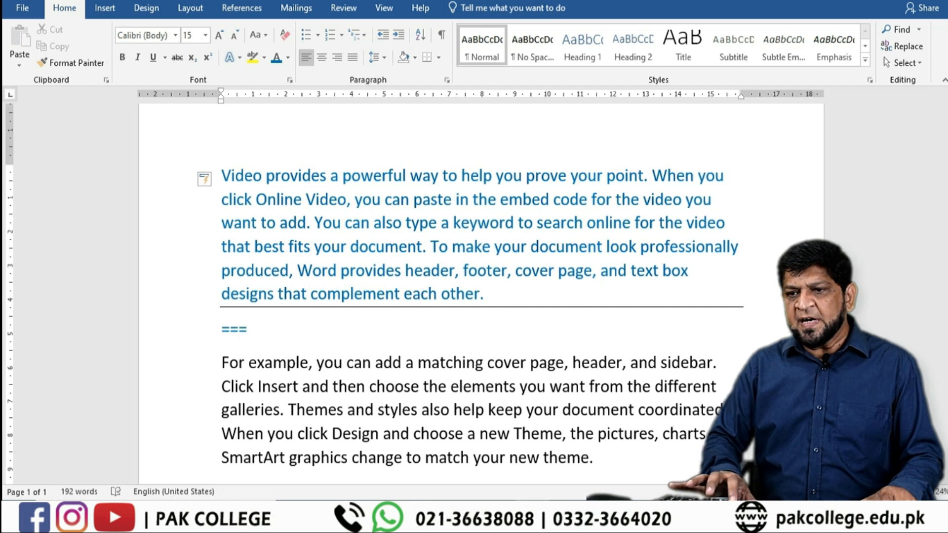
key("Return")
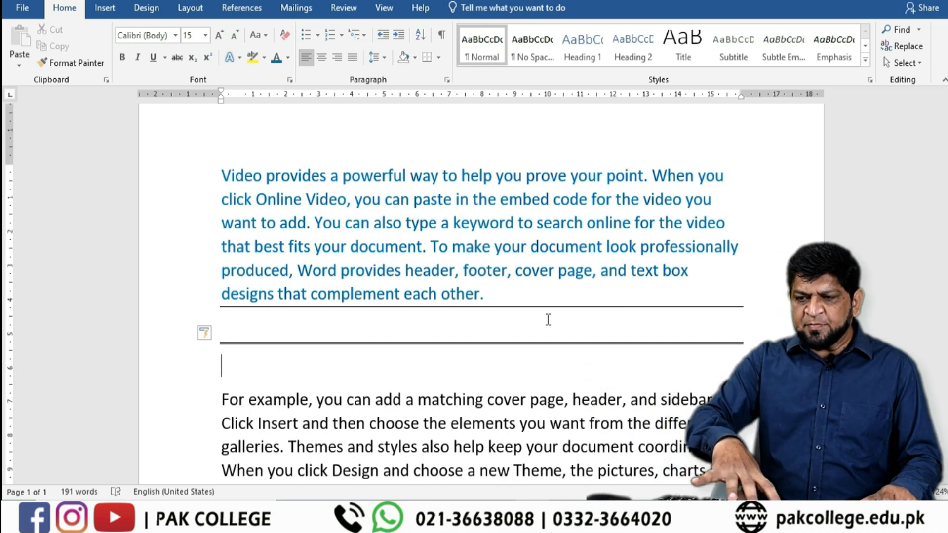
type("***")
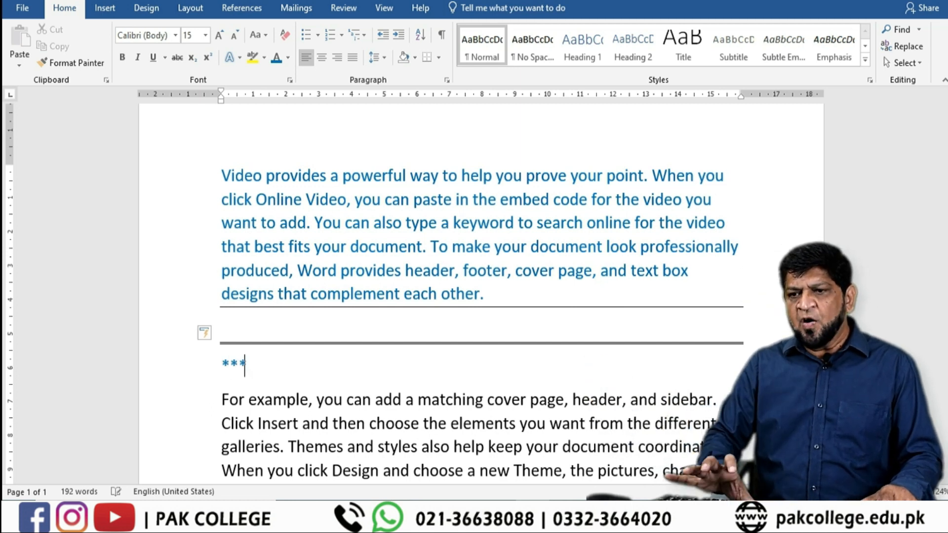
key("Return")
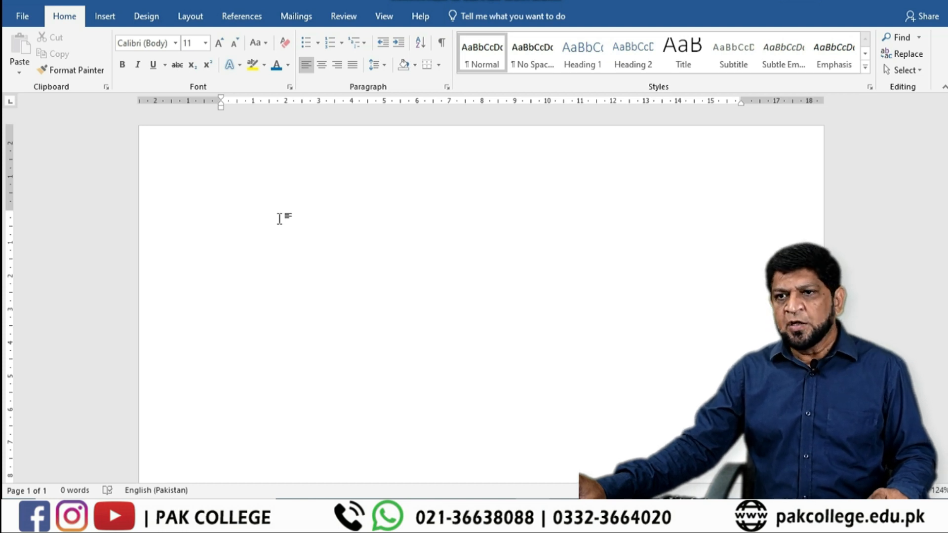
left_click(104, 17)
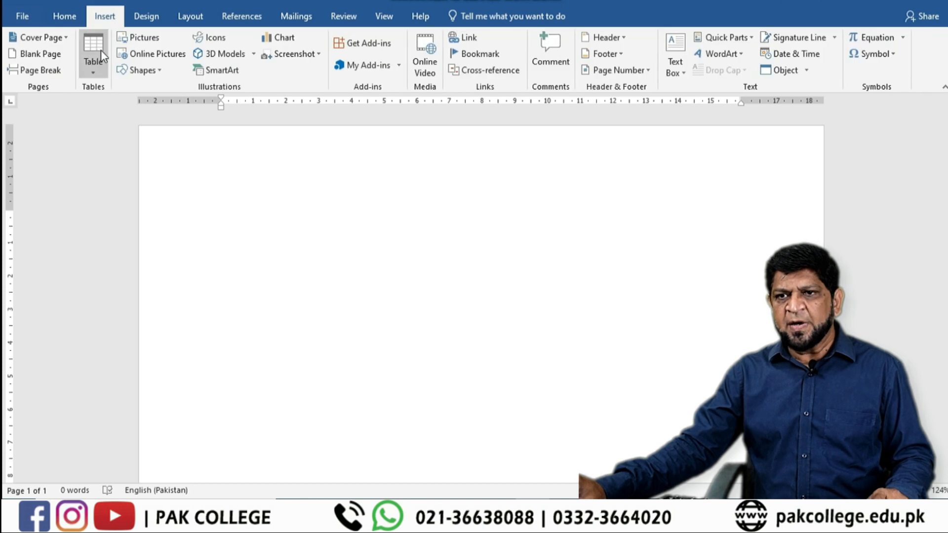
left_click(97, 72)
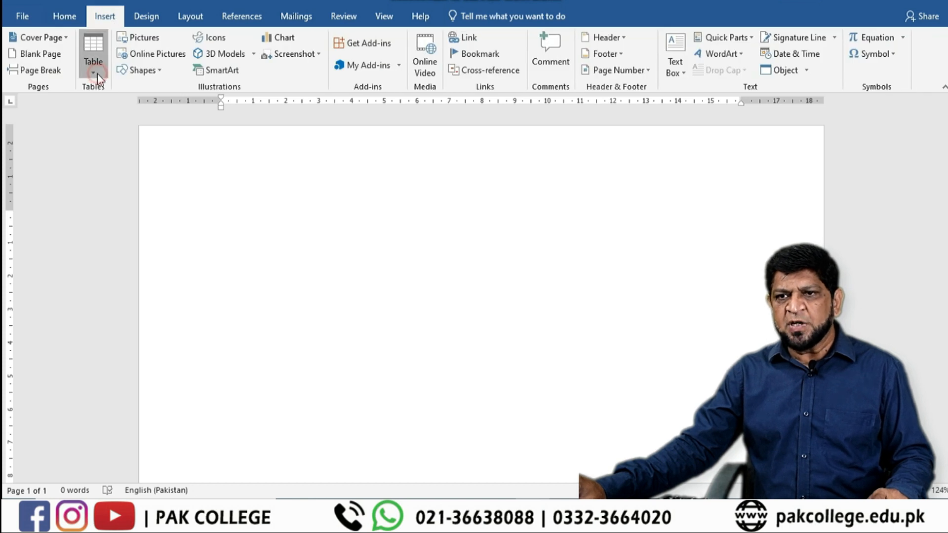
left_click(292, 165)
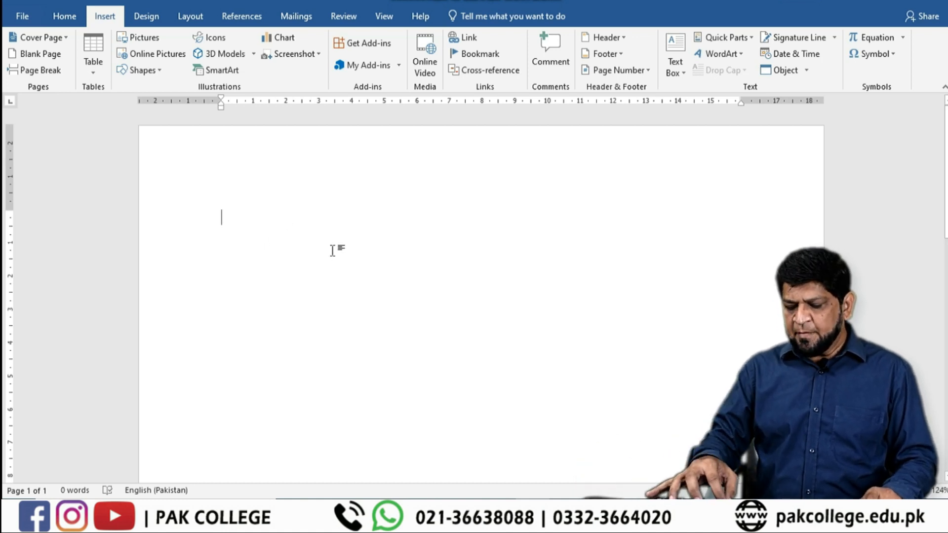
- Create a one-row, three-column table from a line of plus signs and hyphens, with column ends at about 2.8, 4.8 and 11.1 on the ruler
type("+")
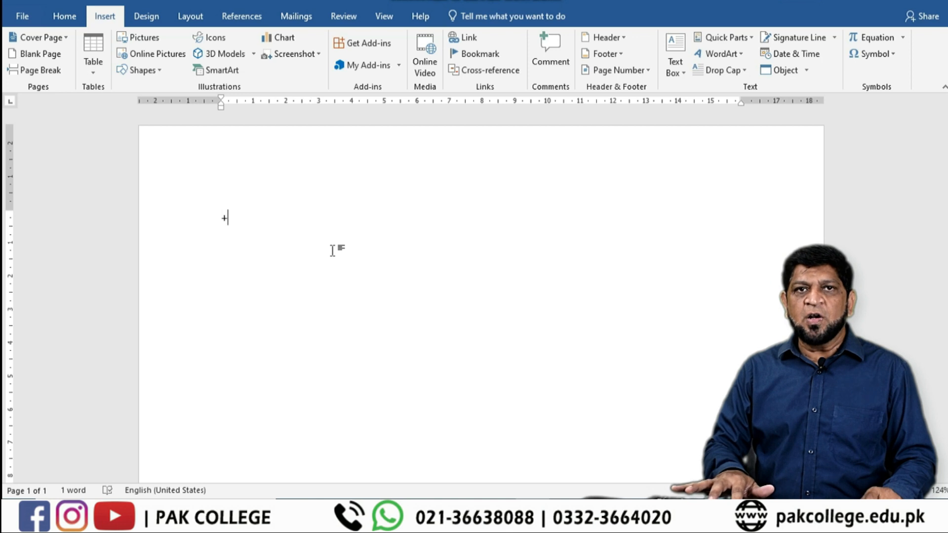
type("-------------")
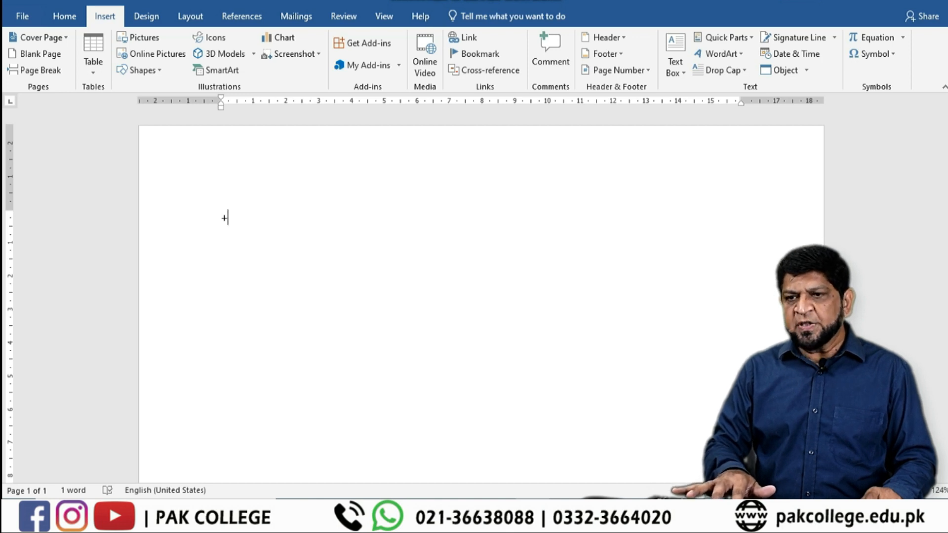
type("------")
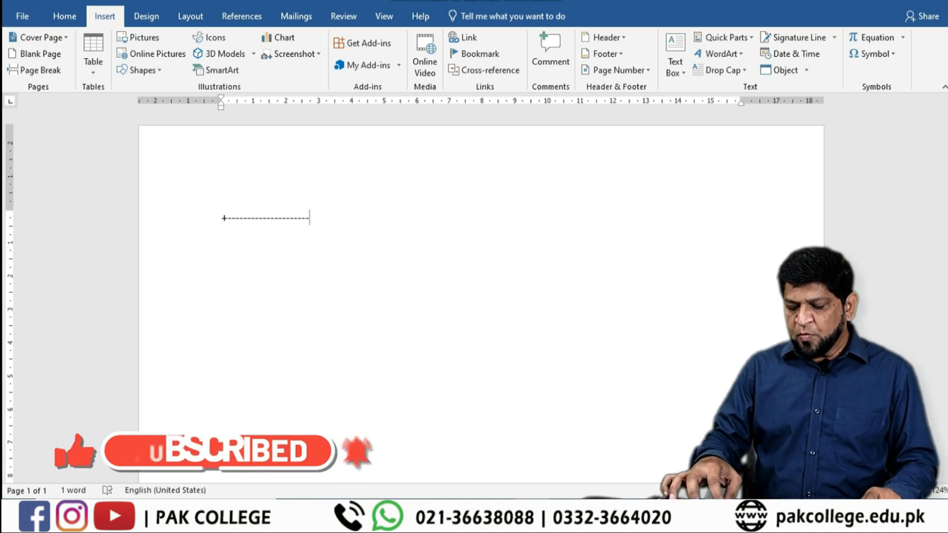
type("+")
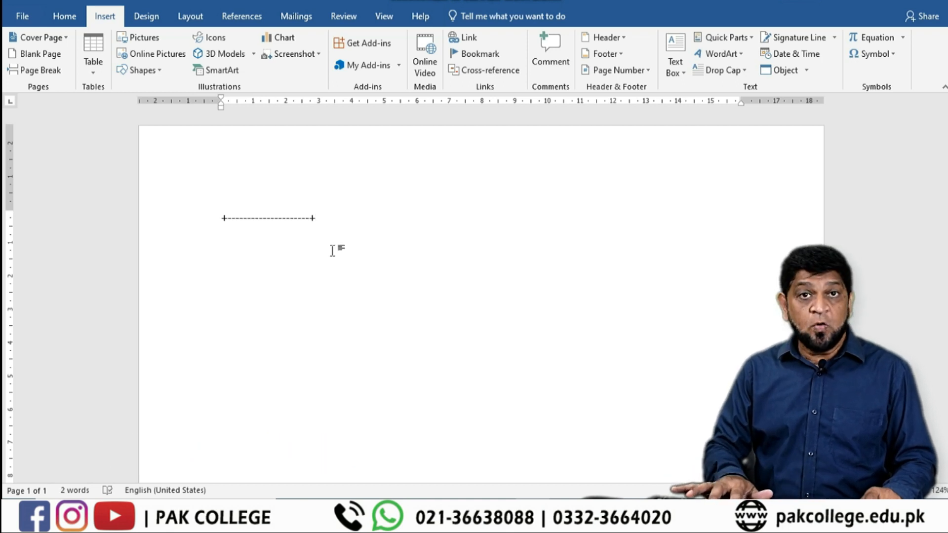
type("-")
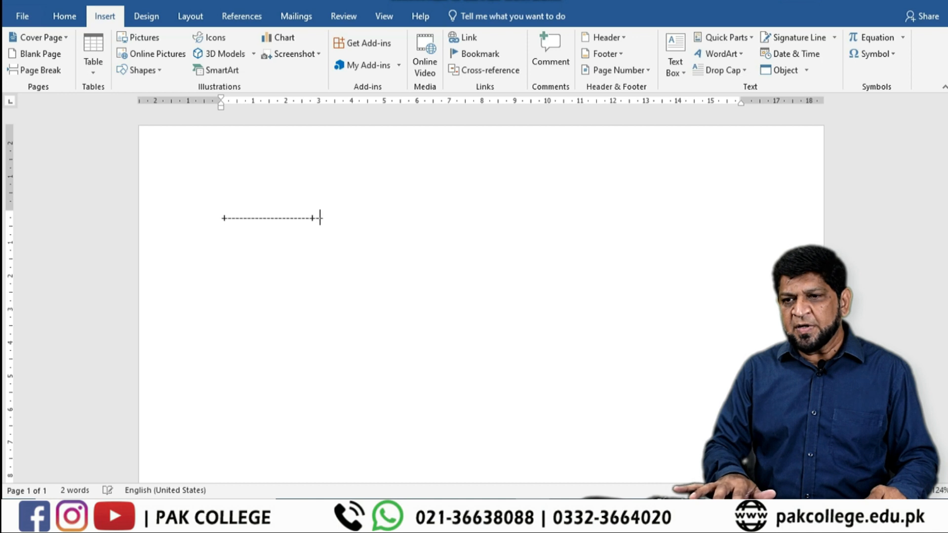
type("-------------")
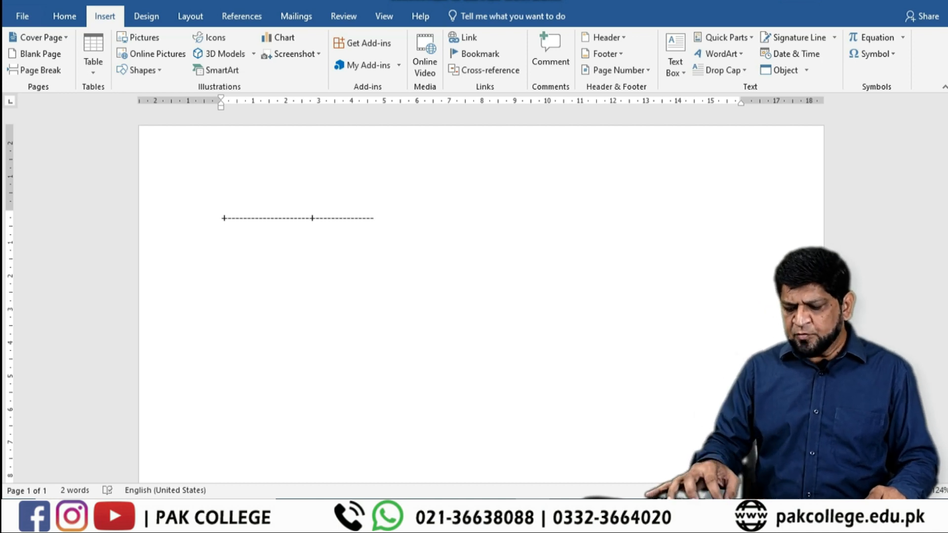
type("--------+--------------------+")
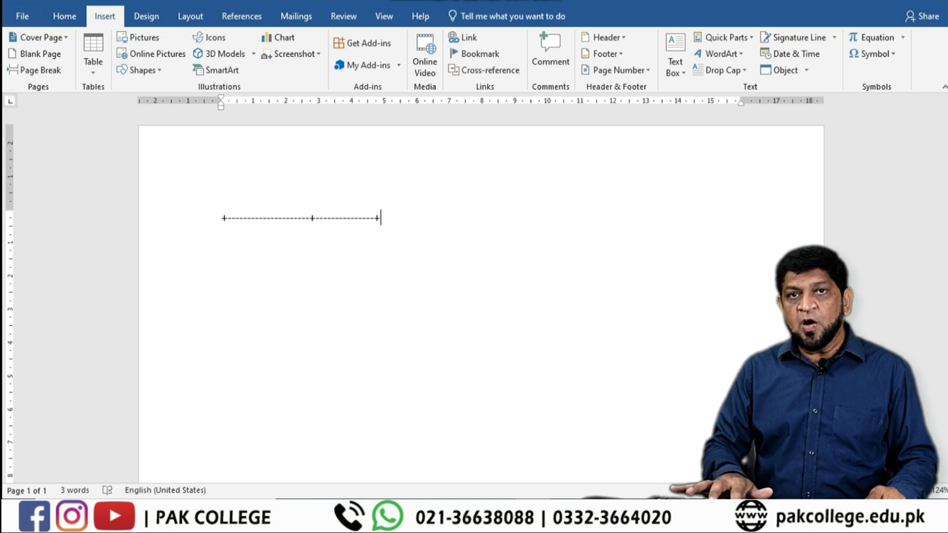
type("--------------------------------------")
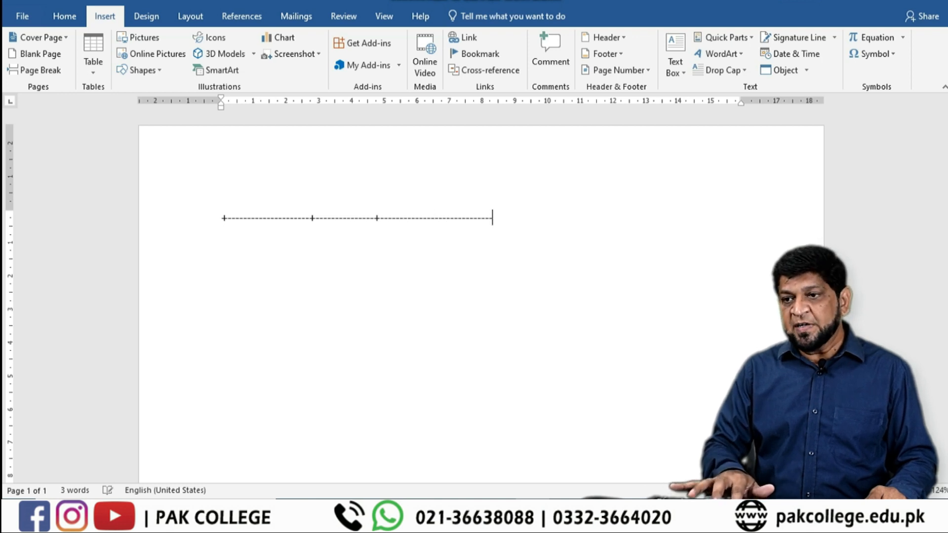
type("------------------------")
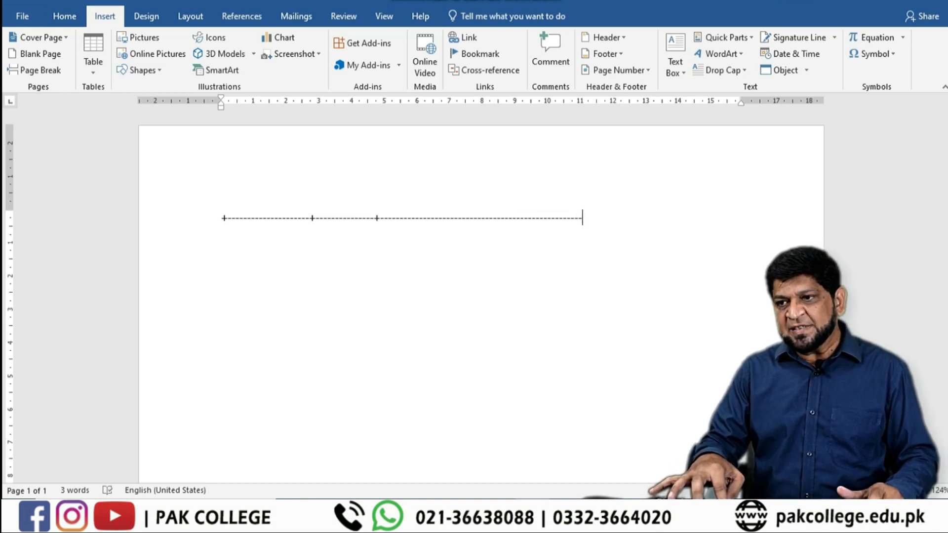
type("+")
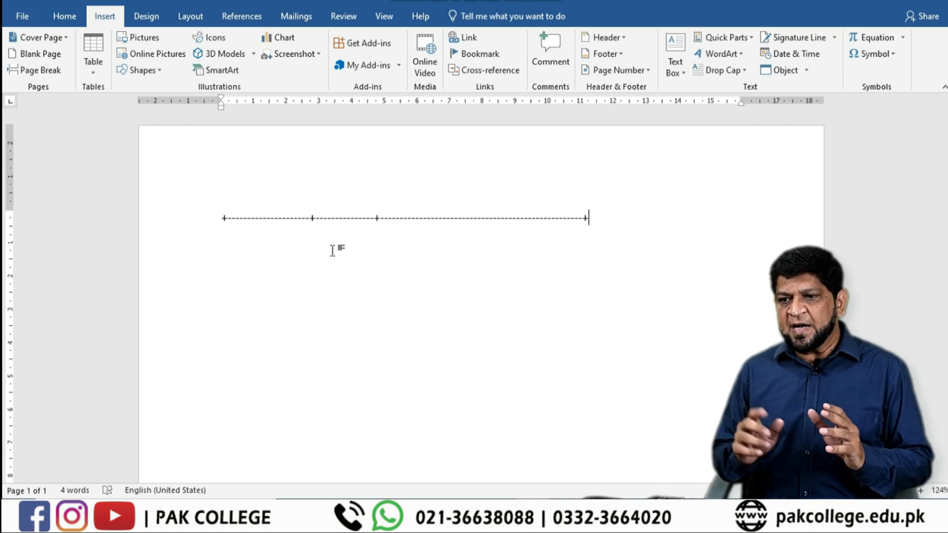
key("Return")
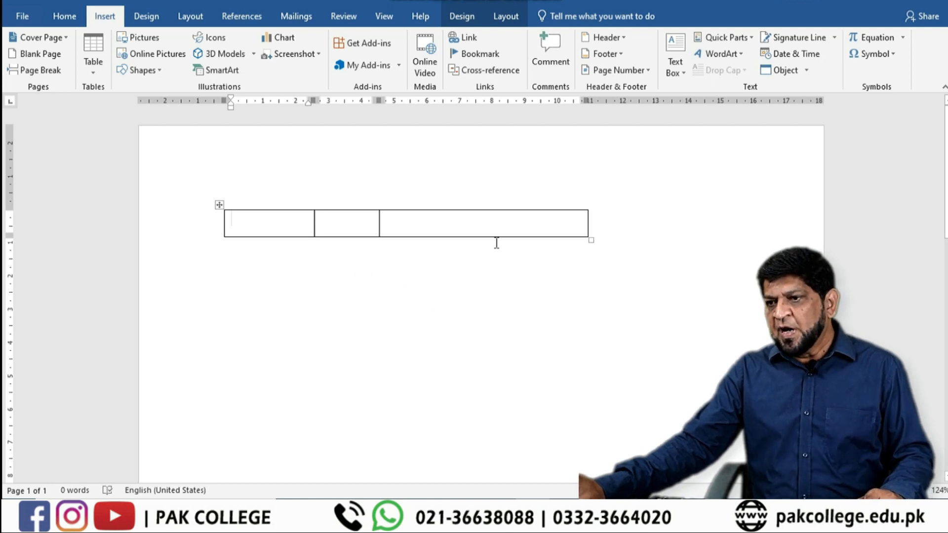
- Add eight rows below the table's first row by adding one row and repeating that action
left_click(610, 221)
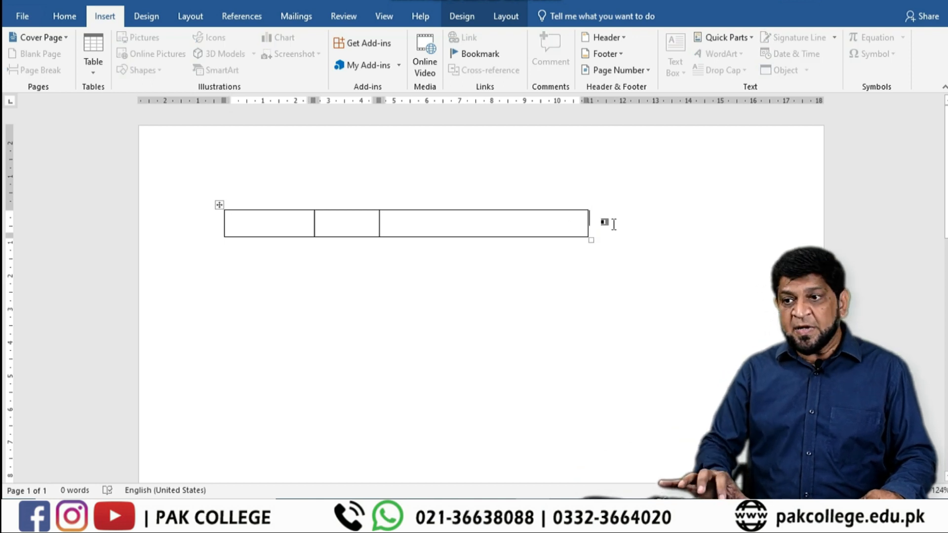
key("Return")
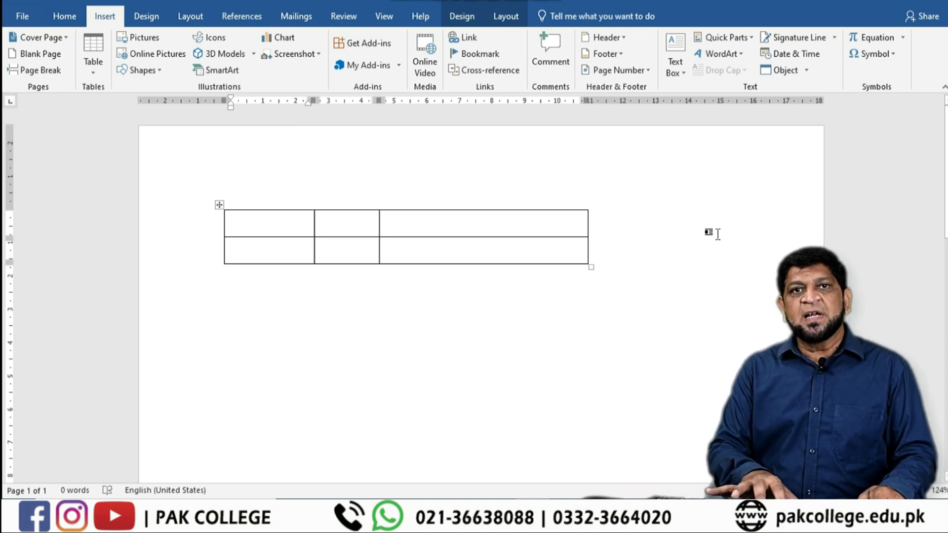
key("F4")
key("F4")
key("F4")
key("F4")
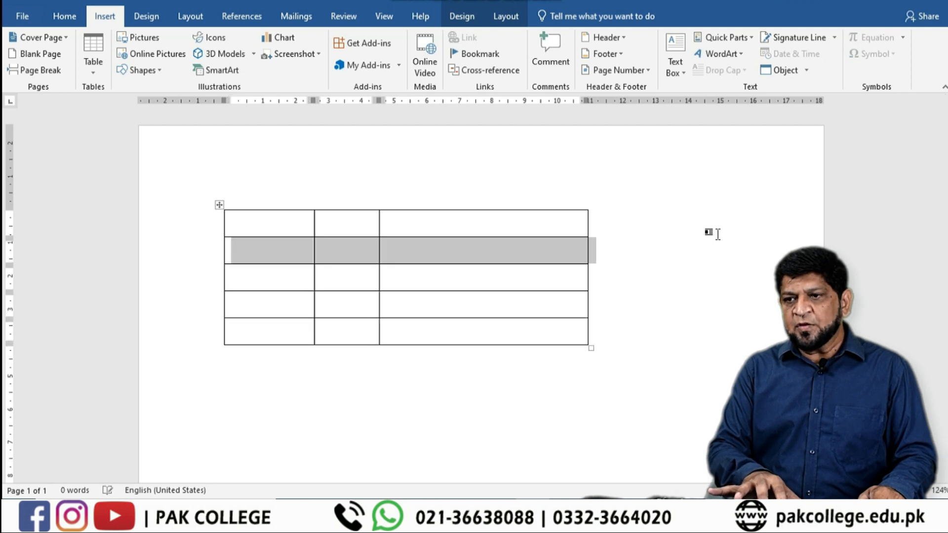
key("F4")
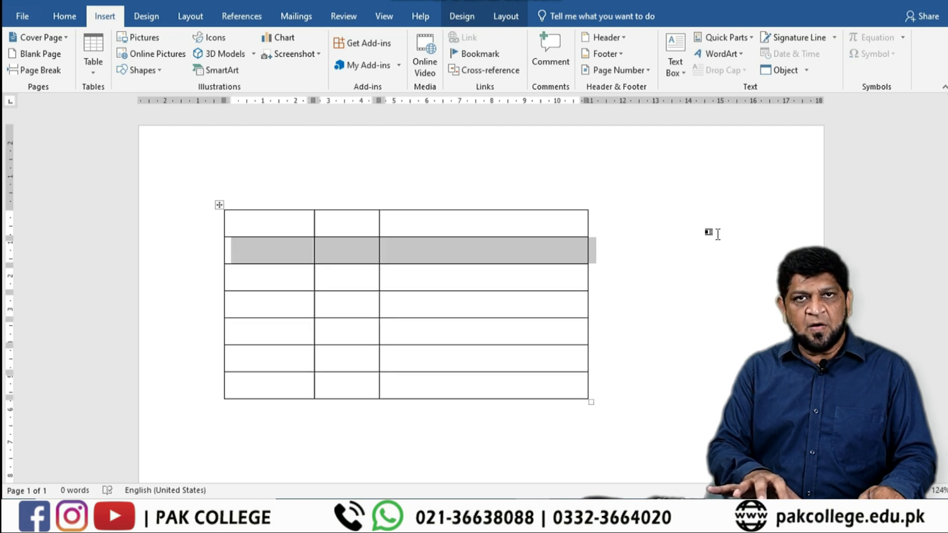
key("F4")
key("F4")
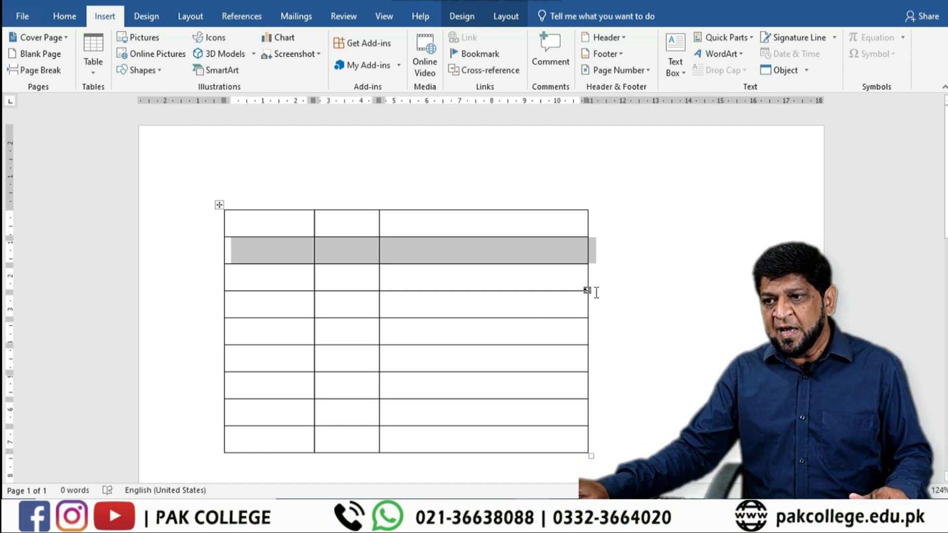
- Select the entire nine-row table and delete it from the page
scroll(594, 290, "down", 3)
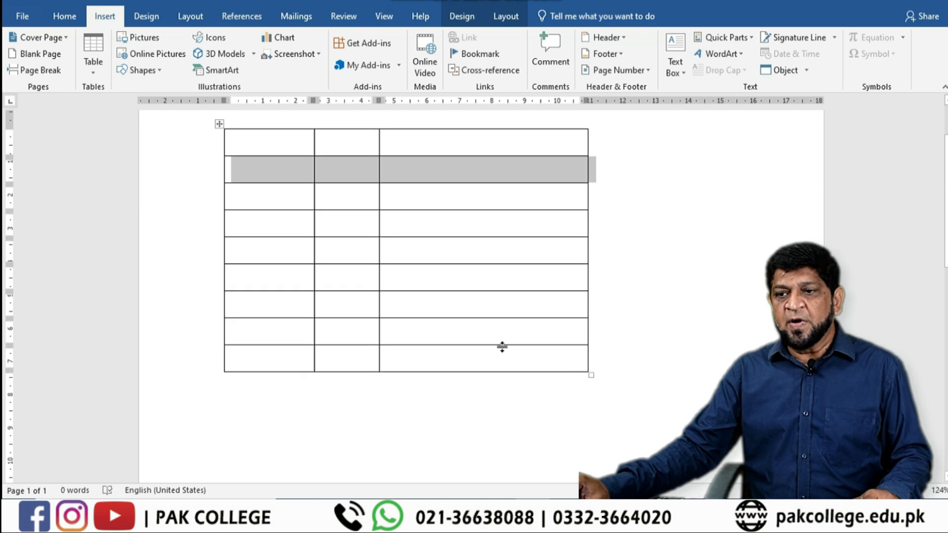
left_click(479, 388)
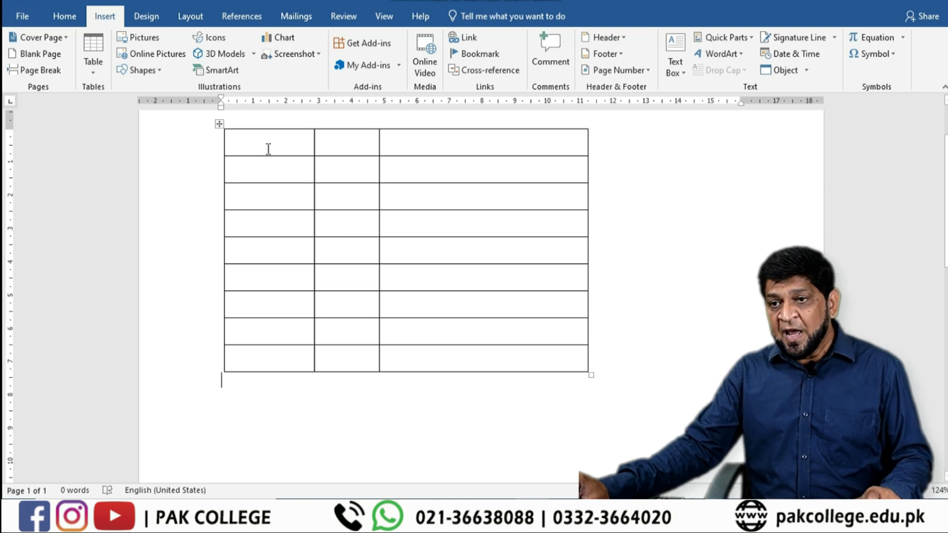
left_click_drag(268, 148, 485, 358)
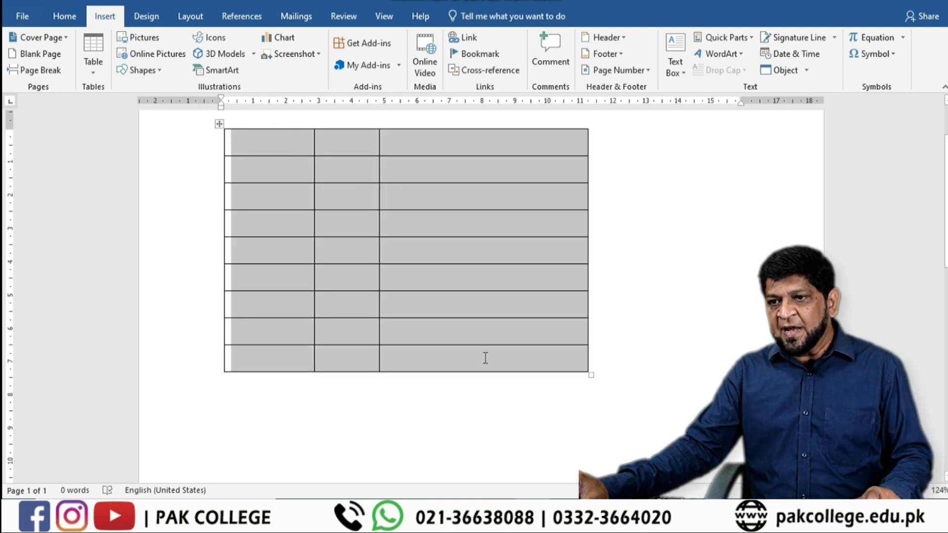
key("Left")
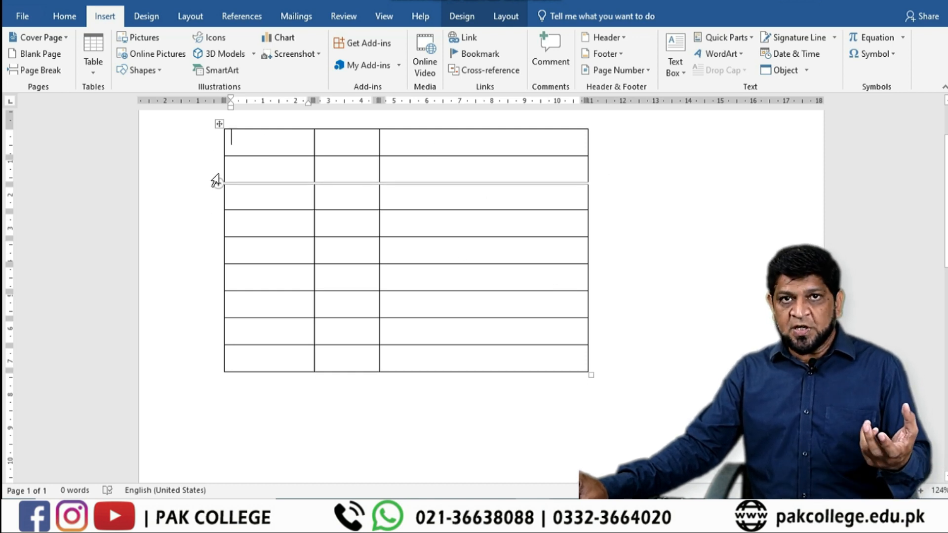
left_click(659, 187)
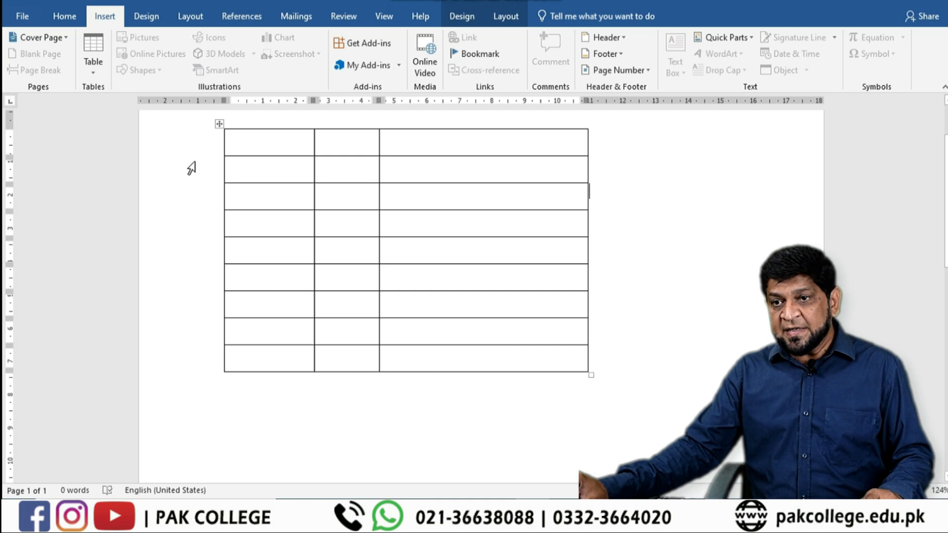
left_click(218, 123)
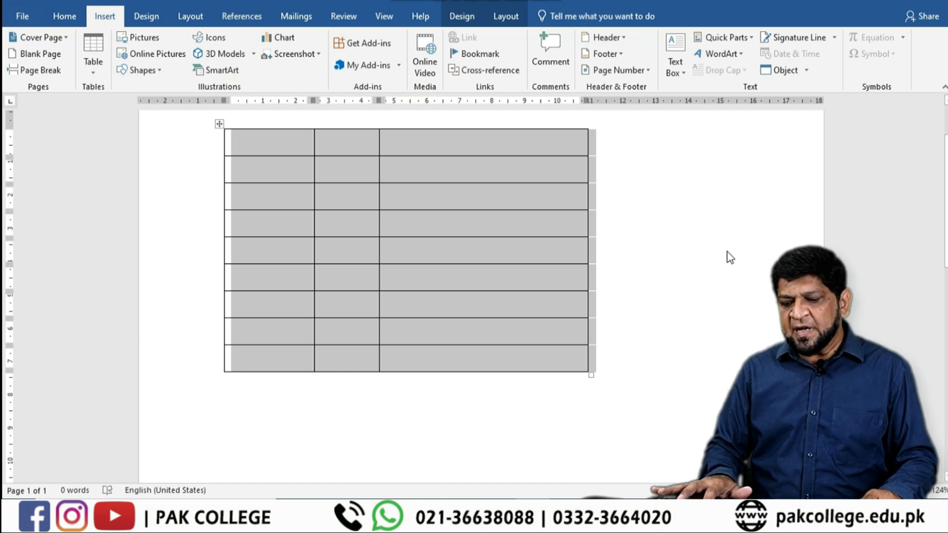
key("BackSpace")
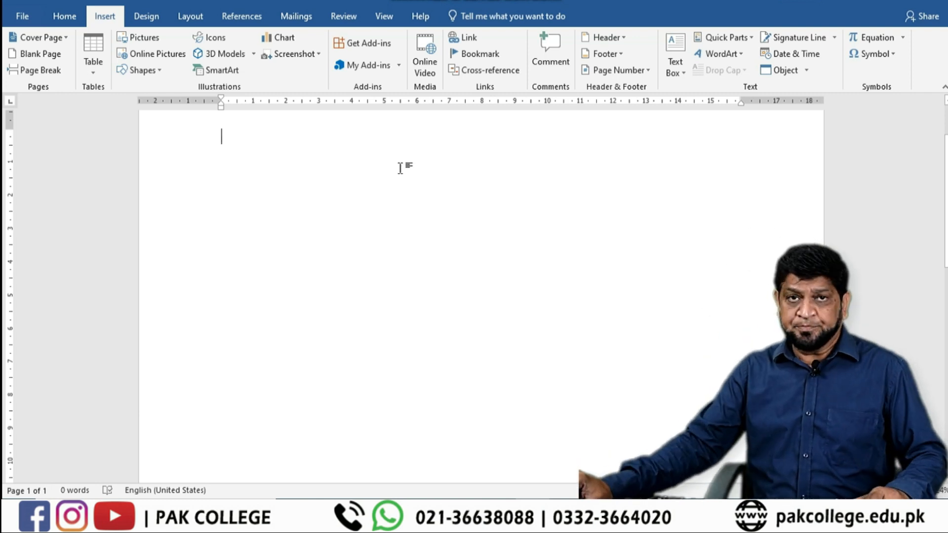
- Set the empty line's font to Adobe Fan Heiti Std B at size 18
scroll(923, 125, "up", 1)
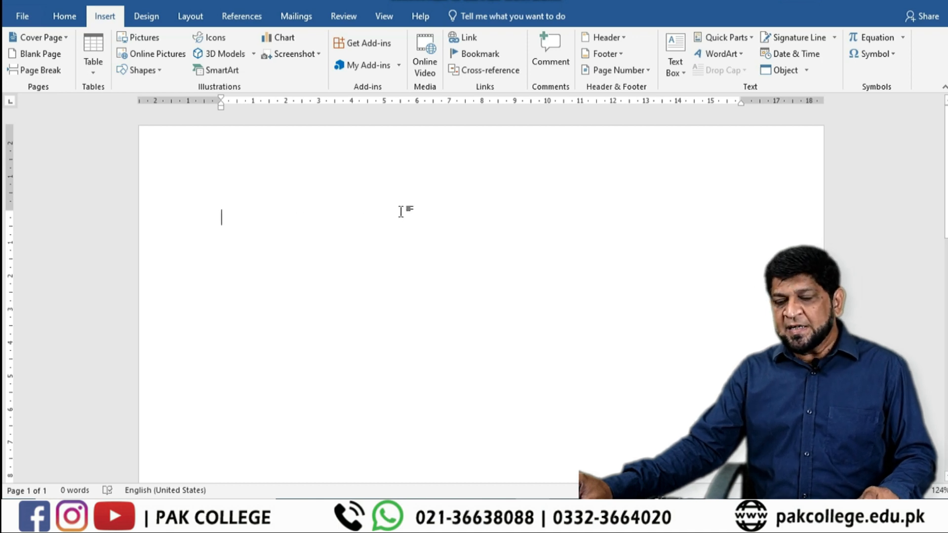
left_click(71, 16)
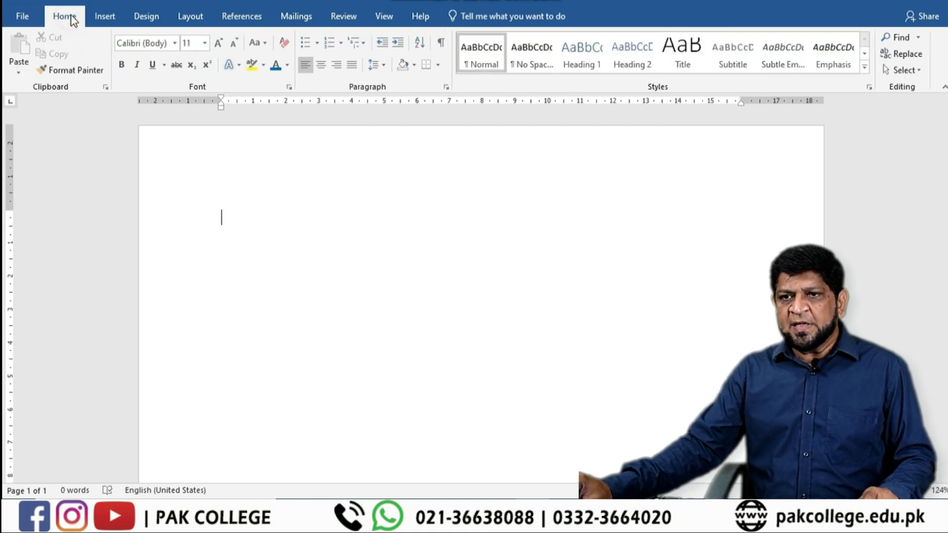
left_click(175, 44)
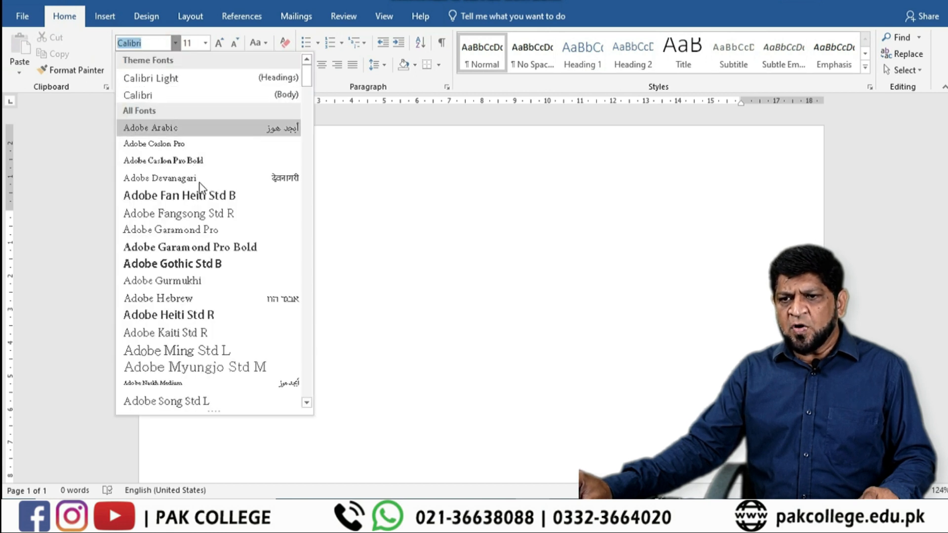
left_click(203, 196)
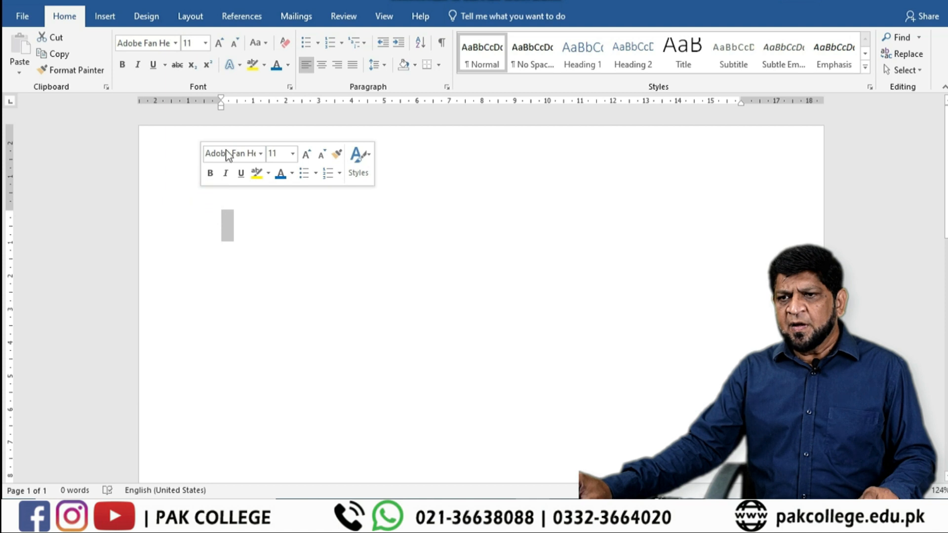
left_click(206, 46)
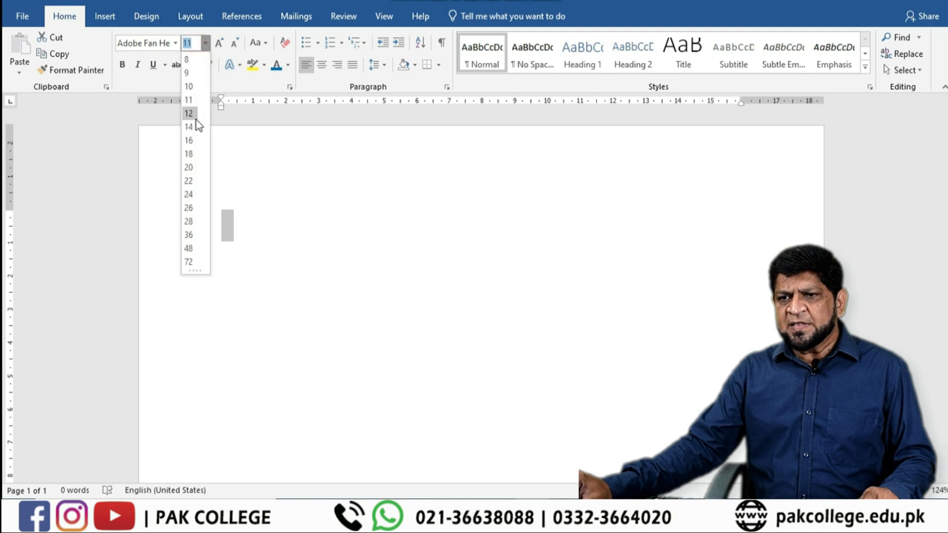
left_click(191, 154)
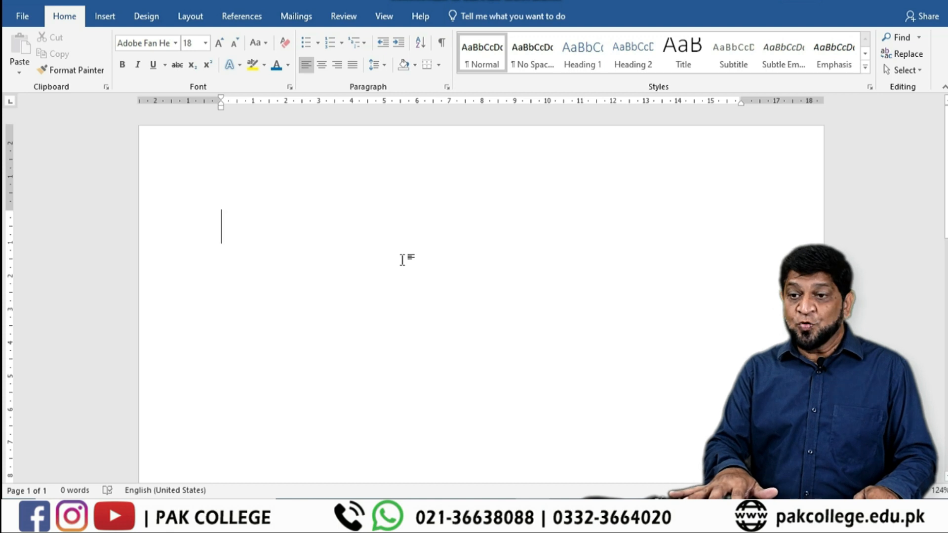
- Insert a field containing the formula =7898+6567 on the empty line and update it to calculate the sum
key("ctrl+F9")
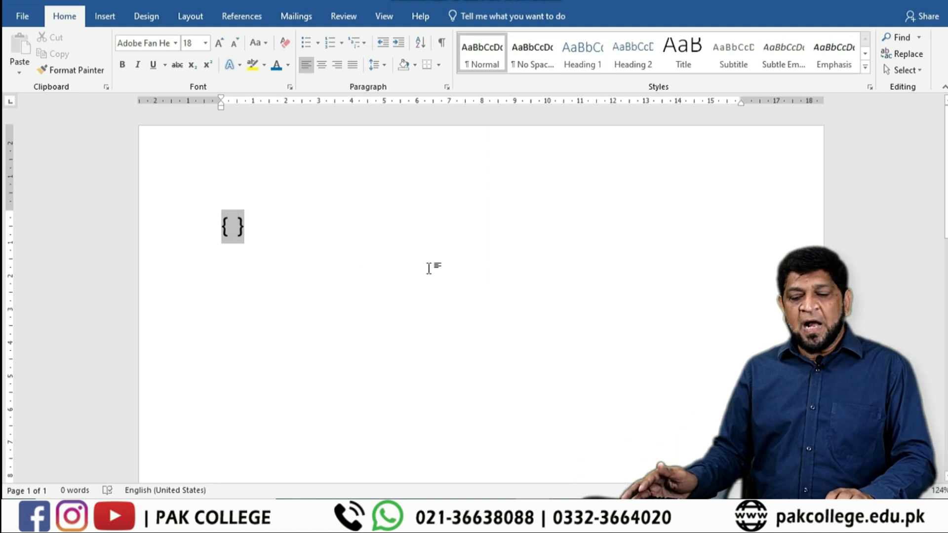
type("= ")
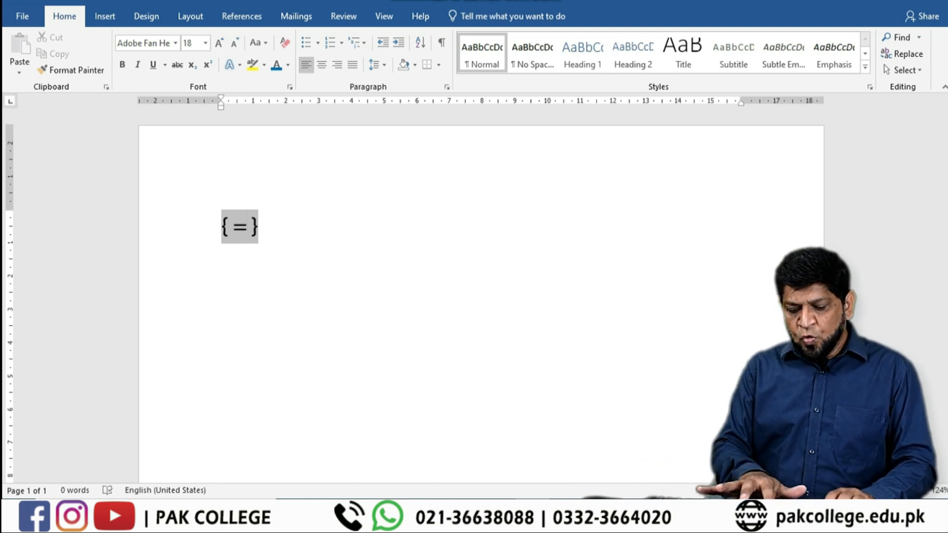
type("7898")
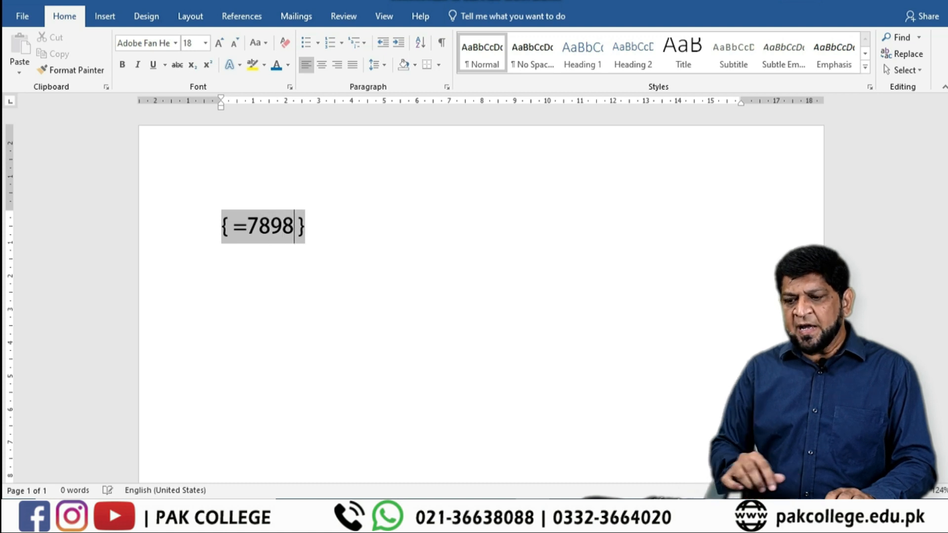
type("+")
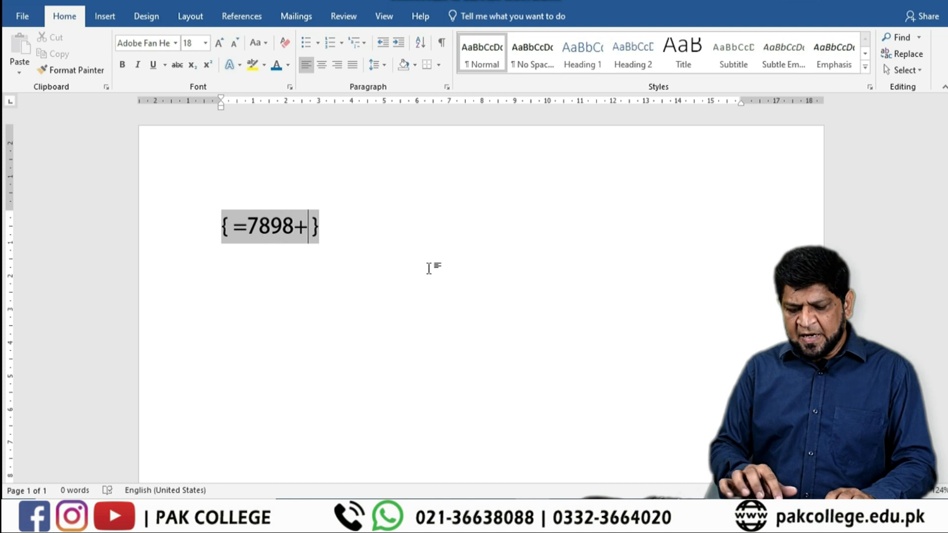
type("6567")
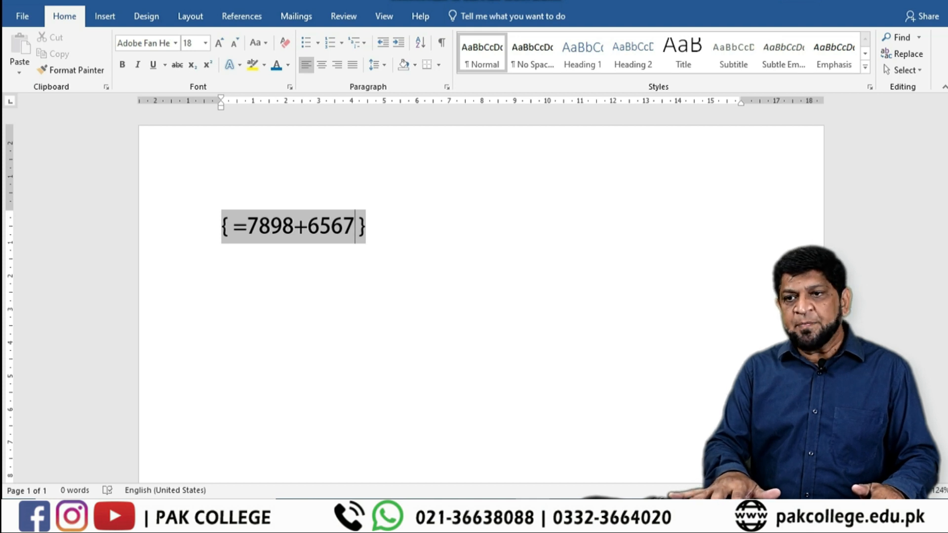
key("F9")
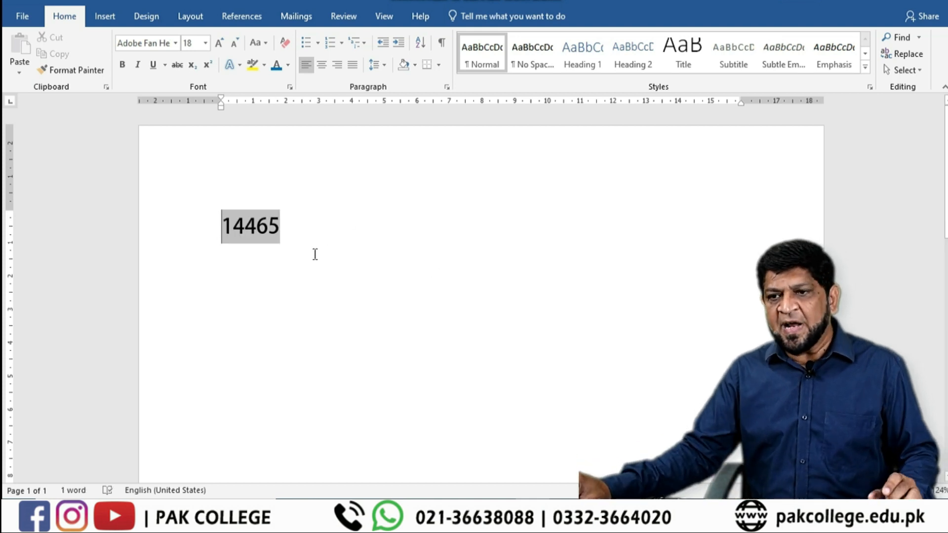
left_click(315, 254)
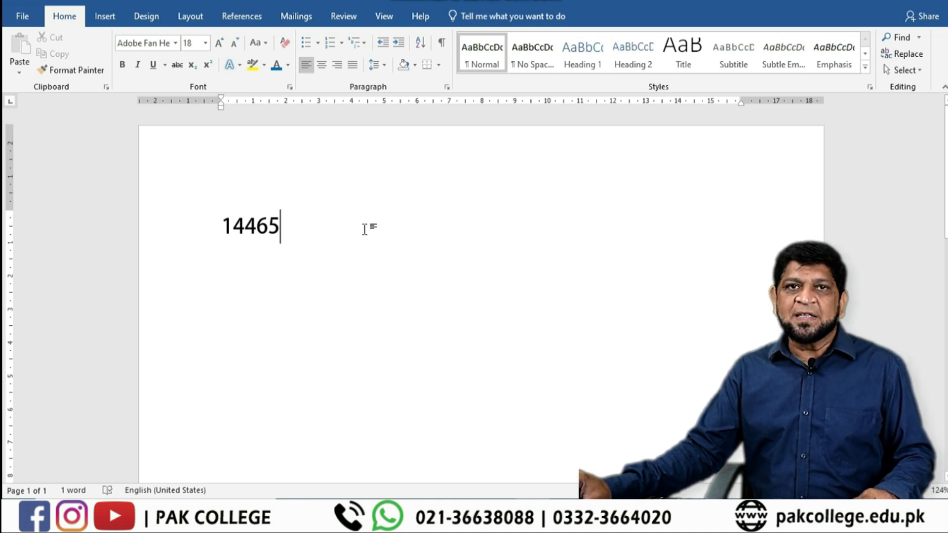
- Delete the calculated sum from the page
left_click(313, 225)
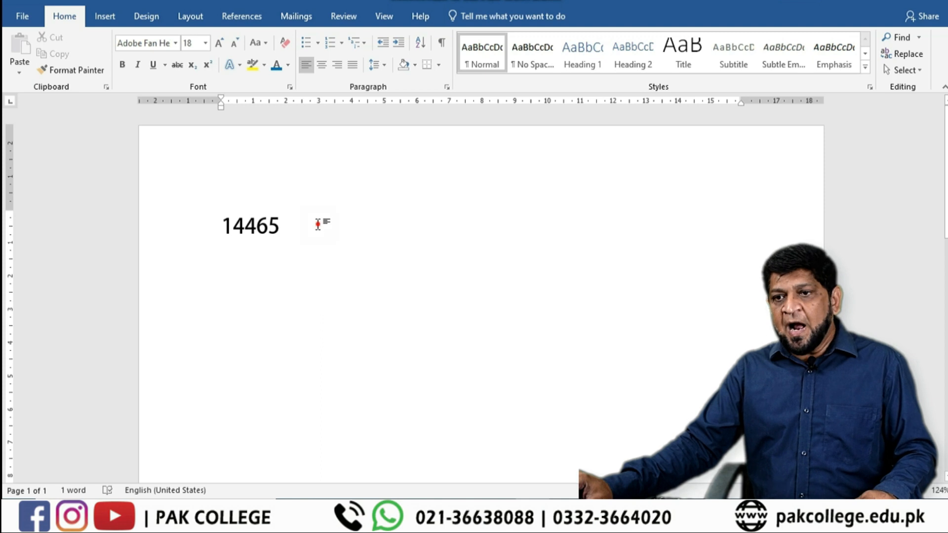
left_click_drag(296, 217, 207, 220)
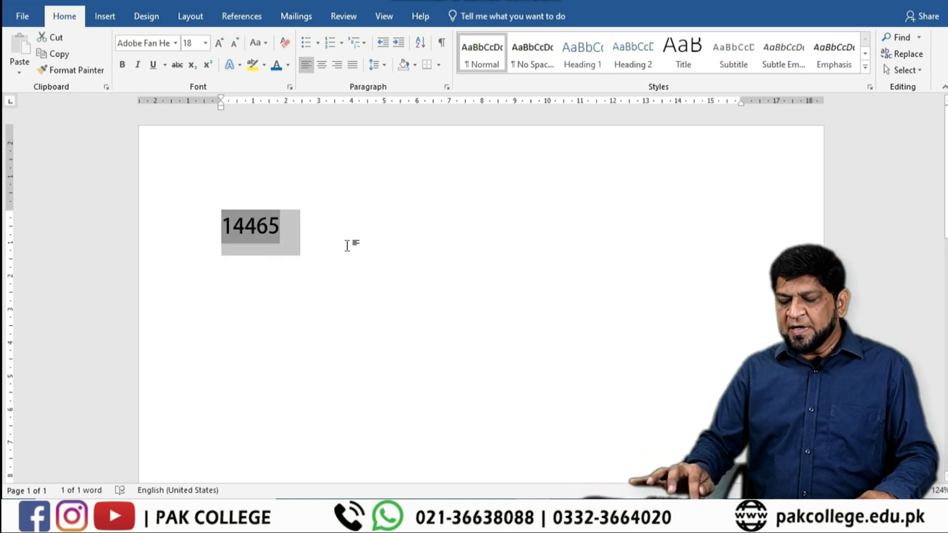
key("BackSpace")
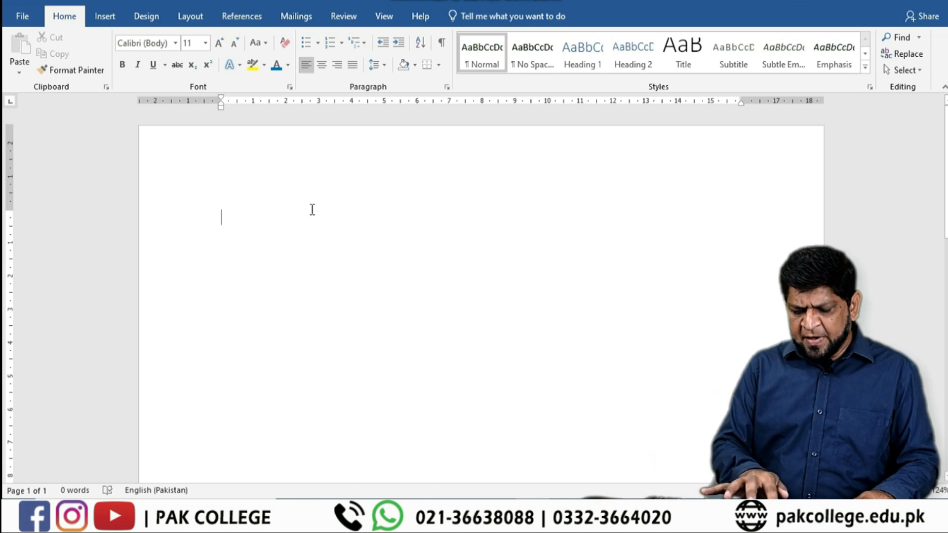
- Enter 7867 on the blank line, wrap it in field braces and put an equals sign before the number
type("78")
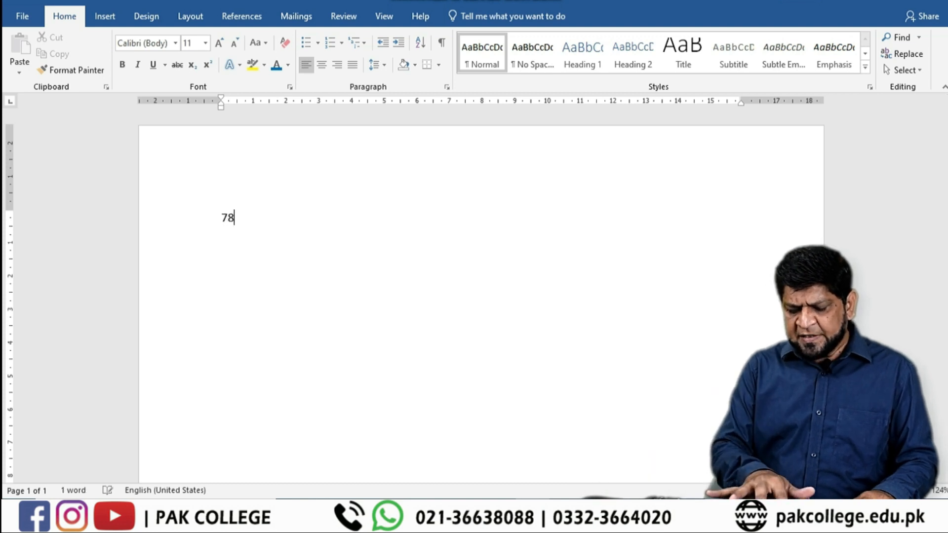
type("67")
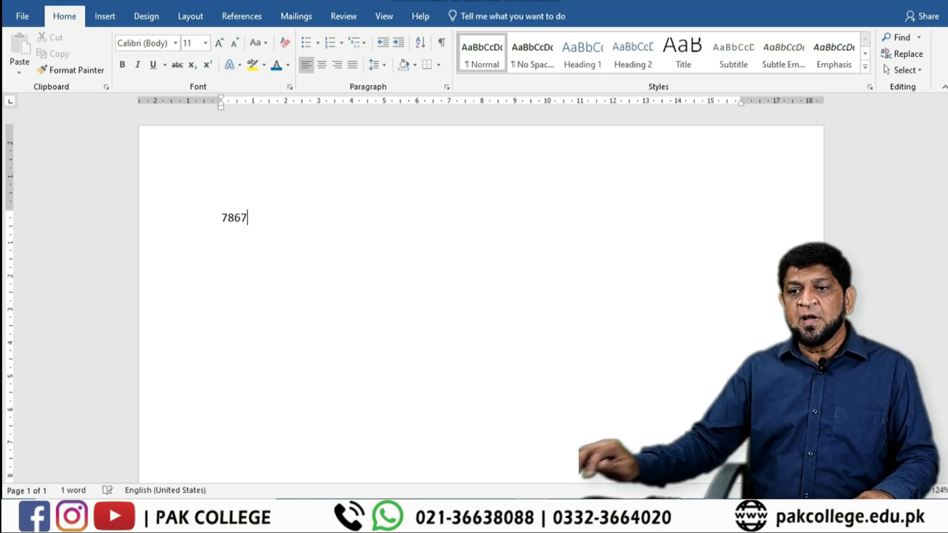
left_click(218, 218)
left_click_drag(223, 217, 264, 220)
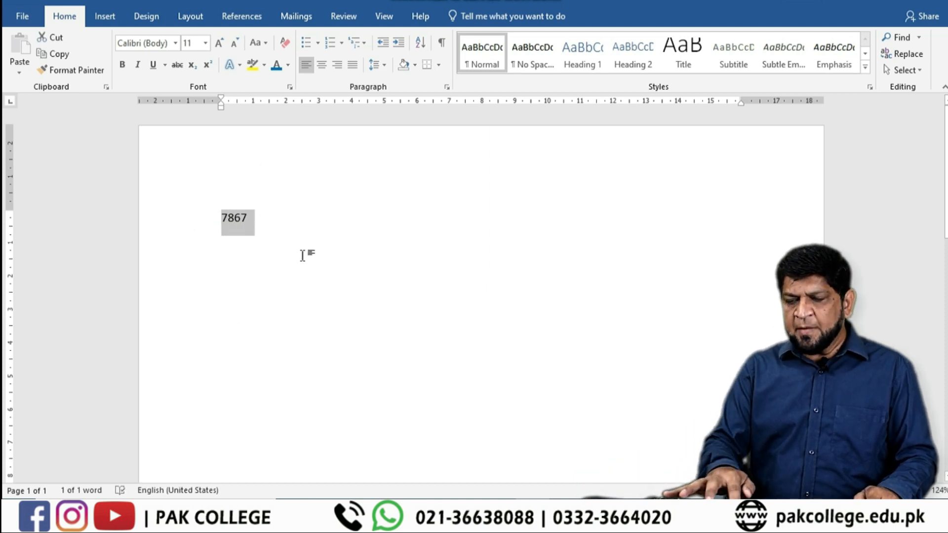
key("ctrl+F9")
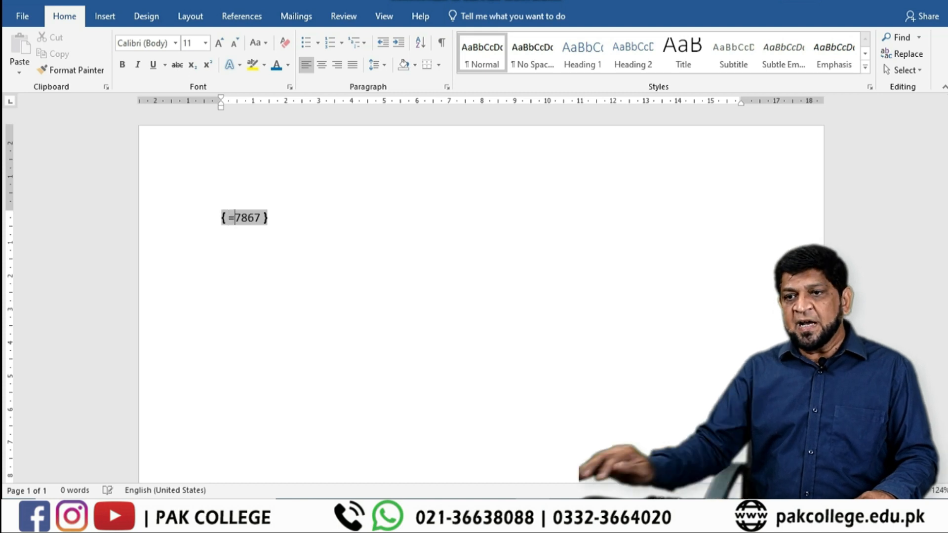
type("=7867 ")
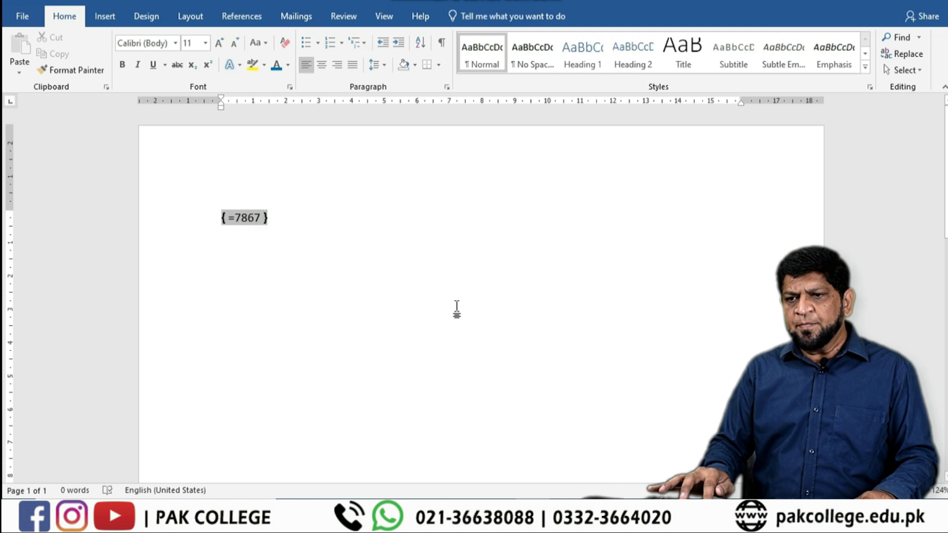
- Add the \*cardtext switch after =7867 in the field and update it to spell the number in words
type("\\")
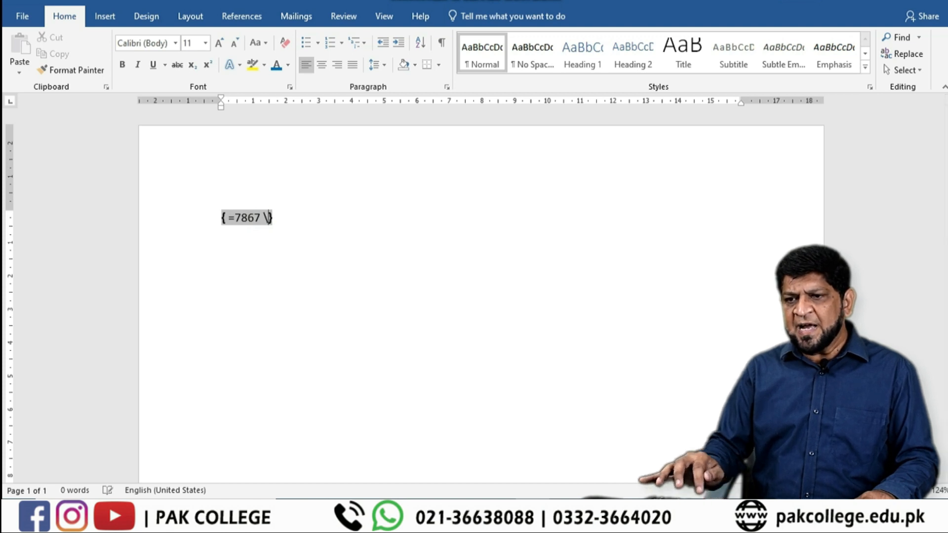
type("*")
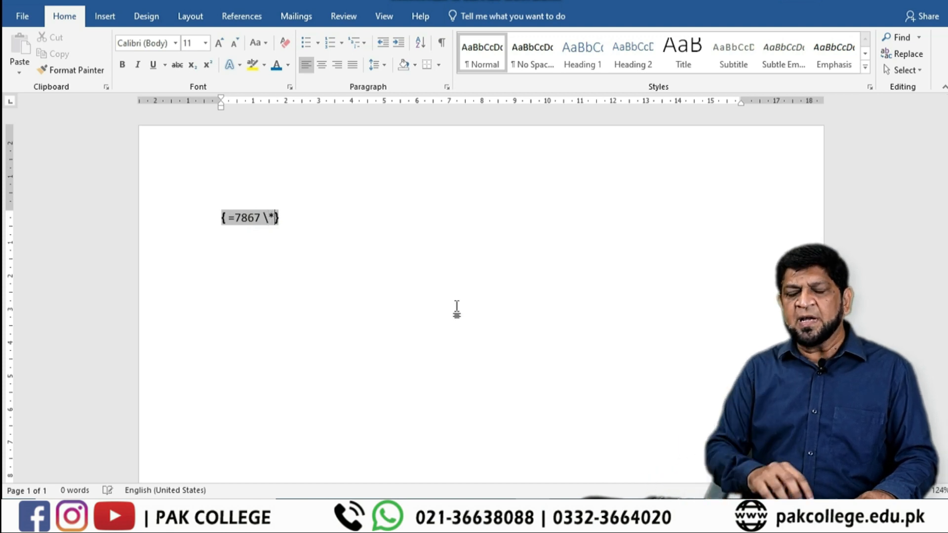
type("card")
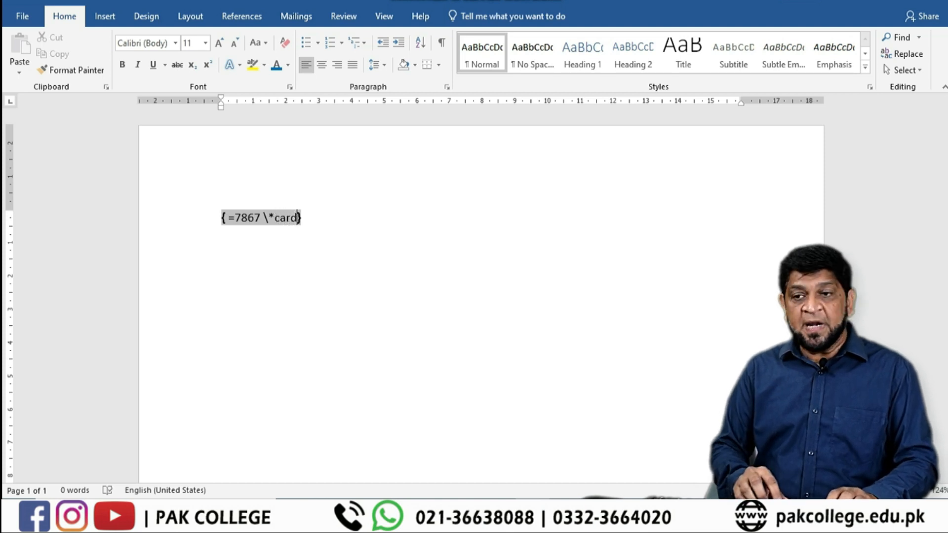
type("text")
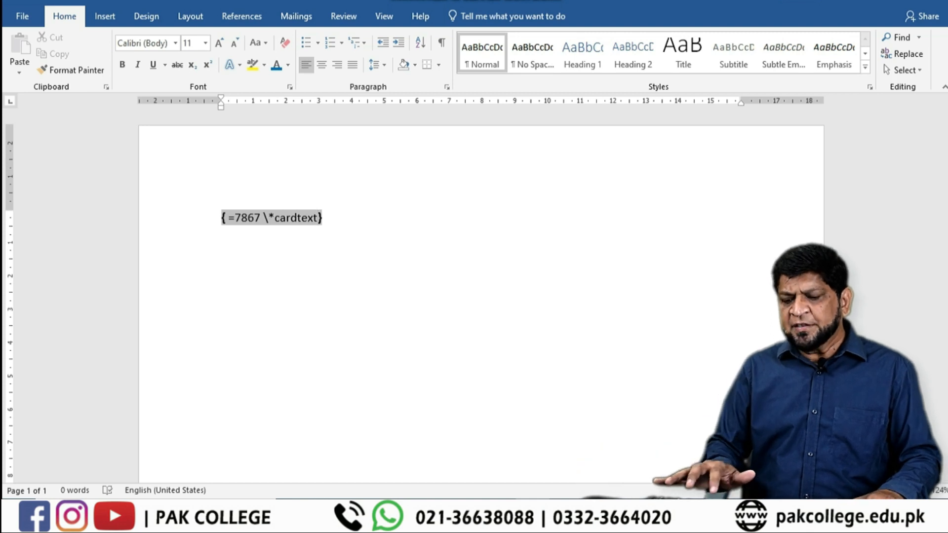
key("F9")
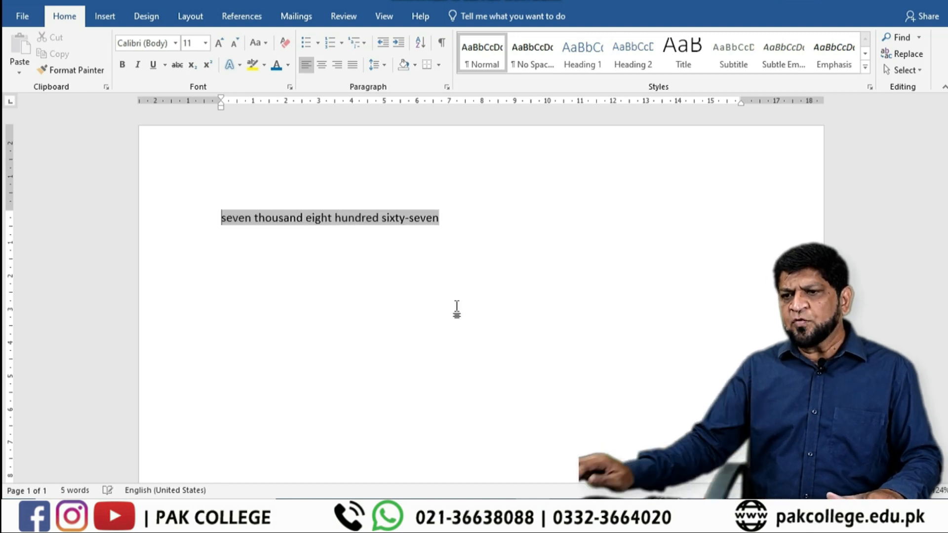
left_click(459, 294)
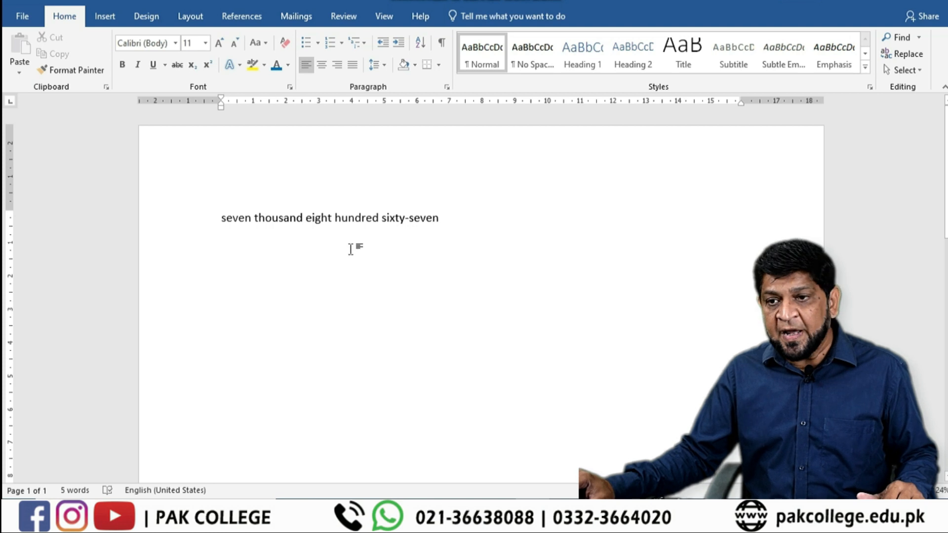
- Set the font size of the spelled-out number line to 18
left_click(222, 217)
left_click_drag(404, 210, 488, 203)
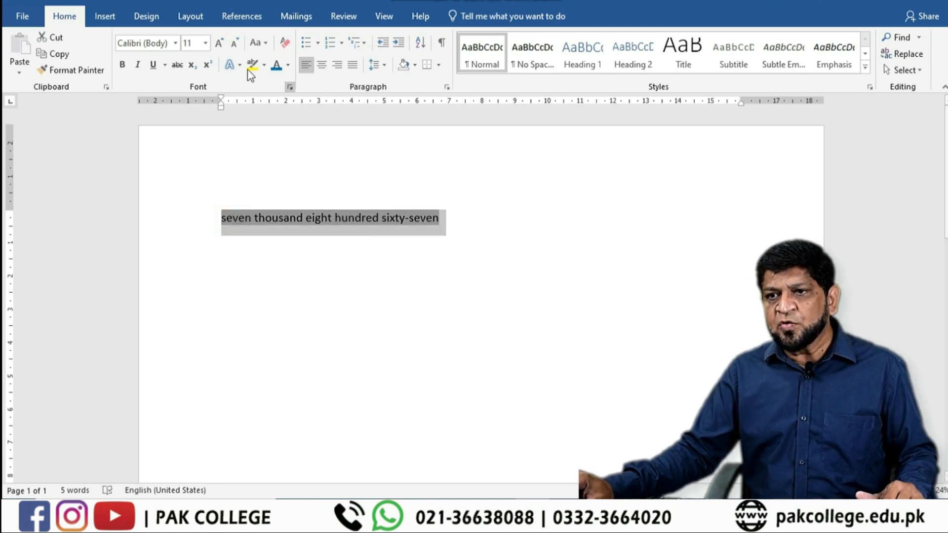
left_click(206, 43)
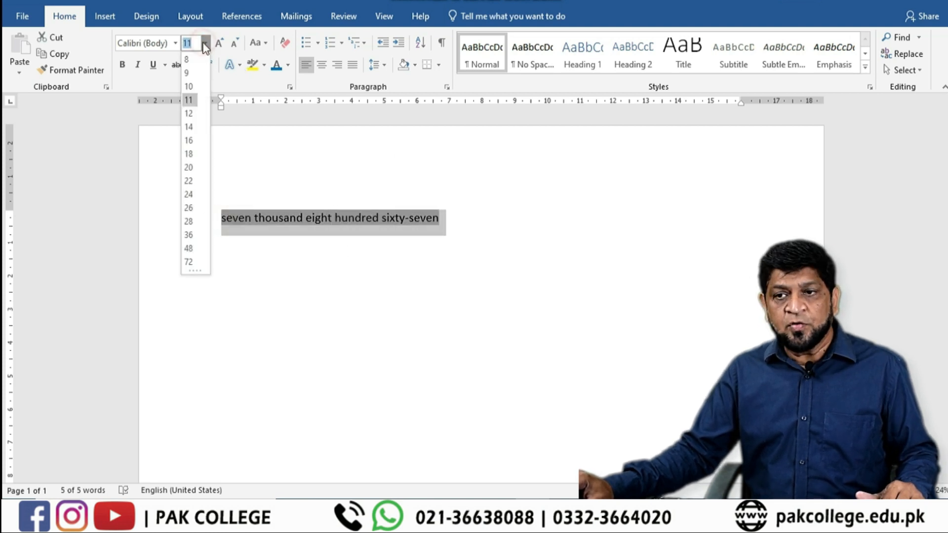
left_click(197, 153)
left_click(381, 349)
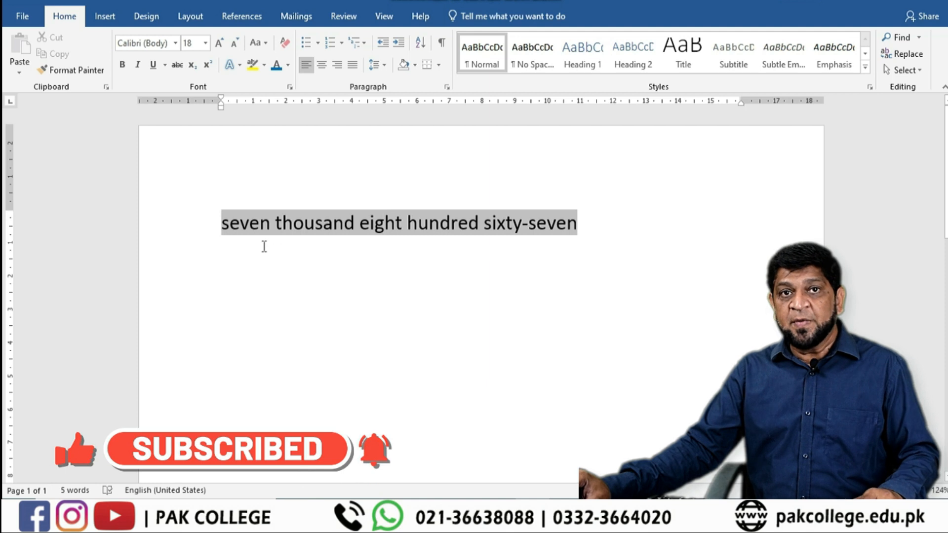
- Insert the current date on a new line below the spelled-out number and the current time on the line after it
left_click(602, 230)
left_click(602, 230)
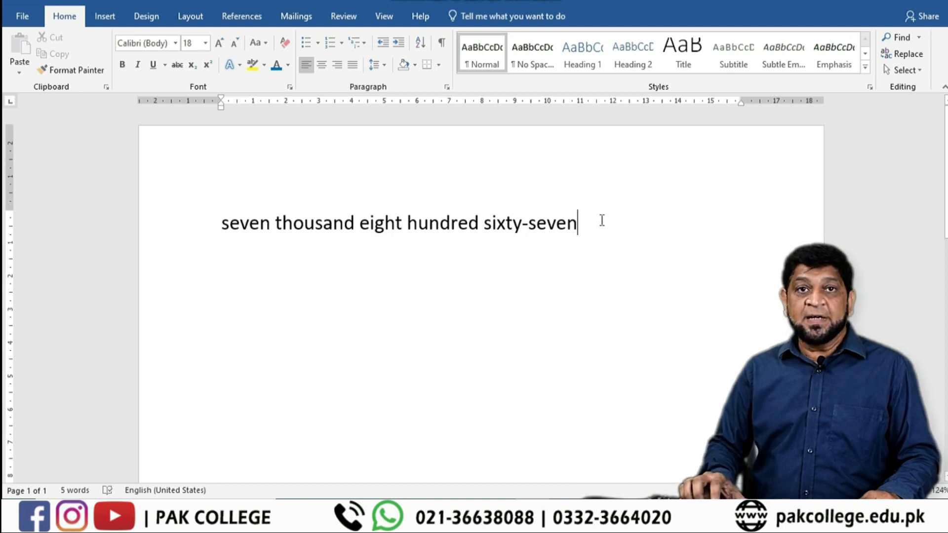
key("Return")
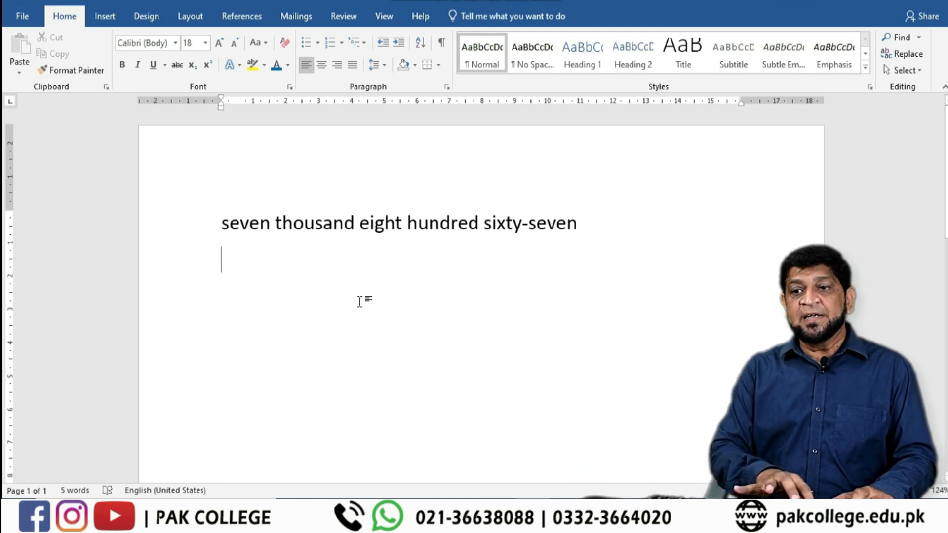
key("alt+shift+d")
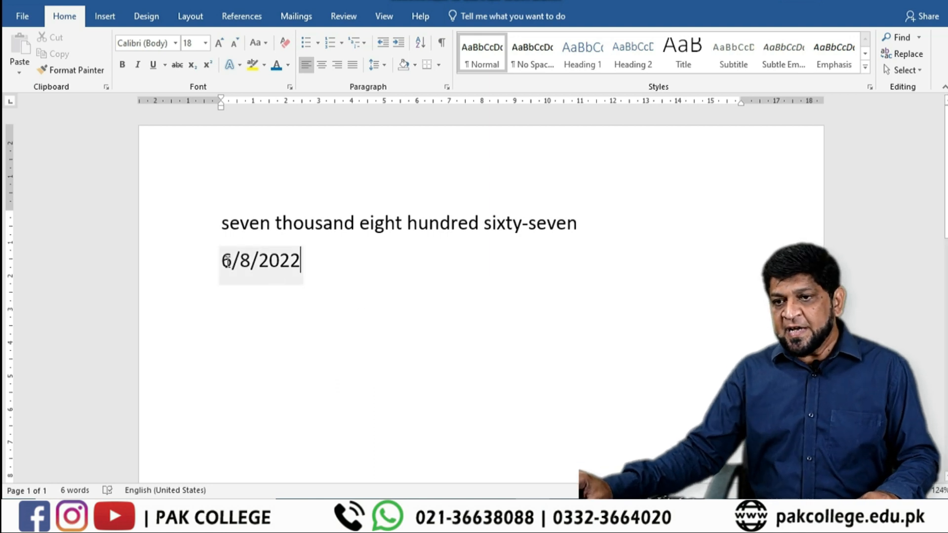
left_click(344, 263)
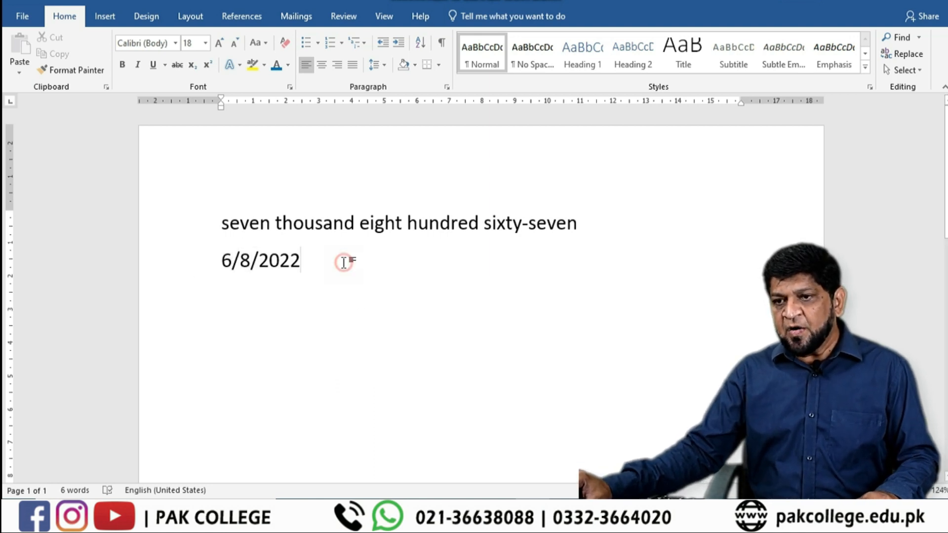
key("Return")
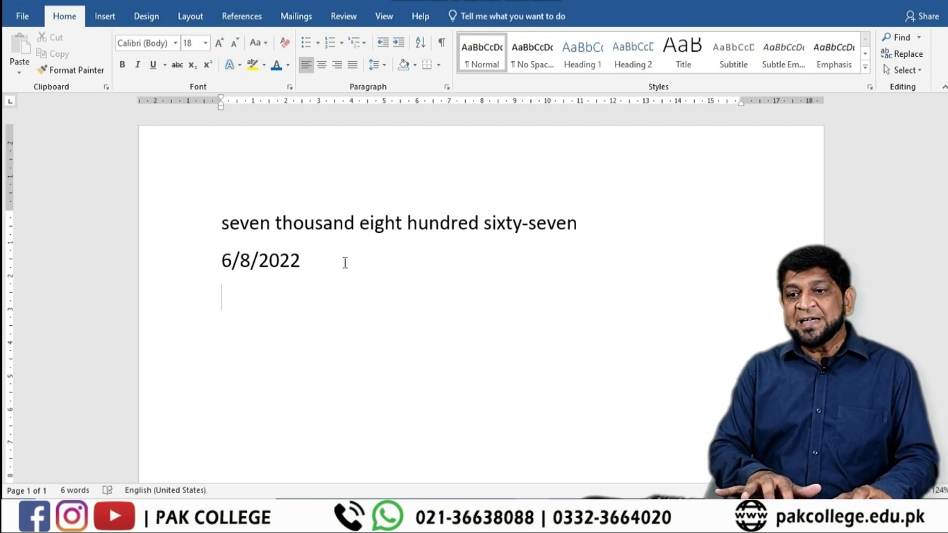
key("alt+shift+t")
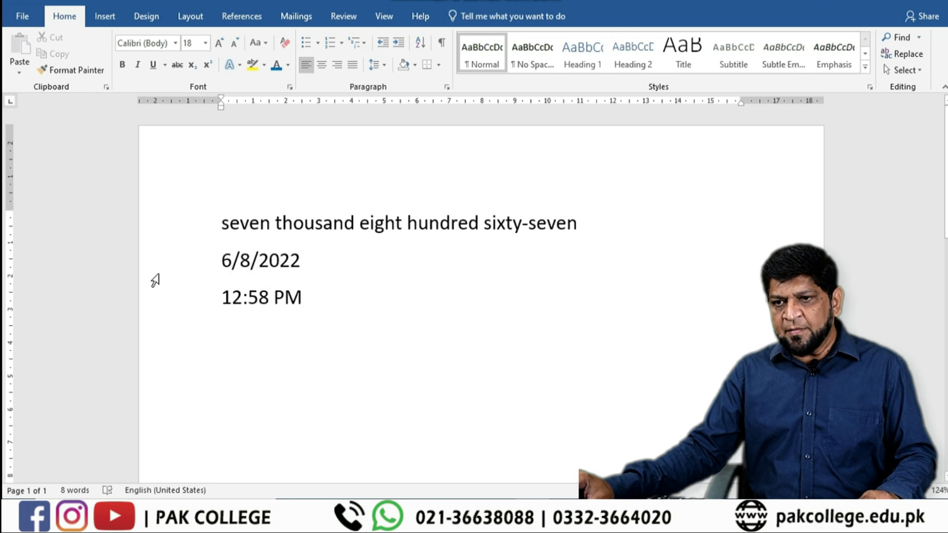
left_click_drag(199, 225, 197, 282)
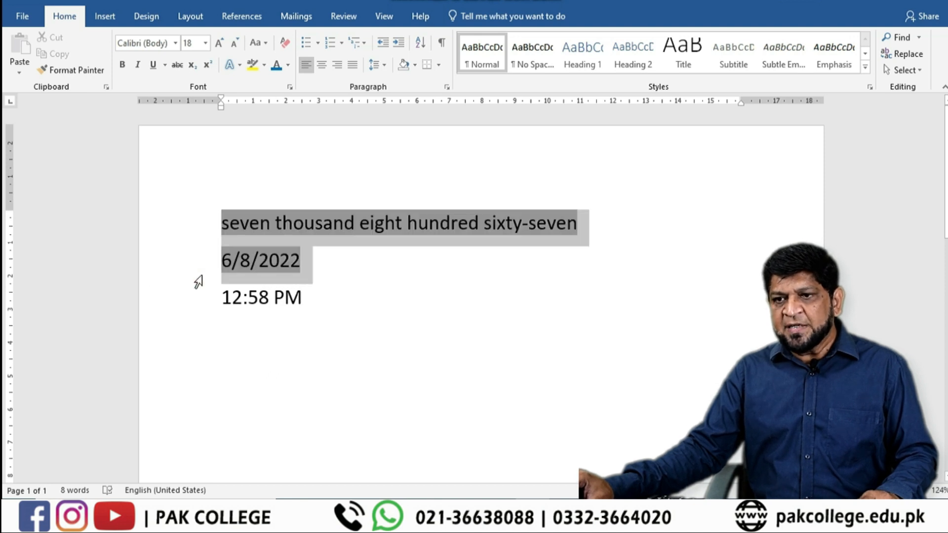
left_click(326, 360)
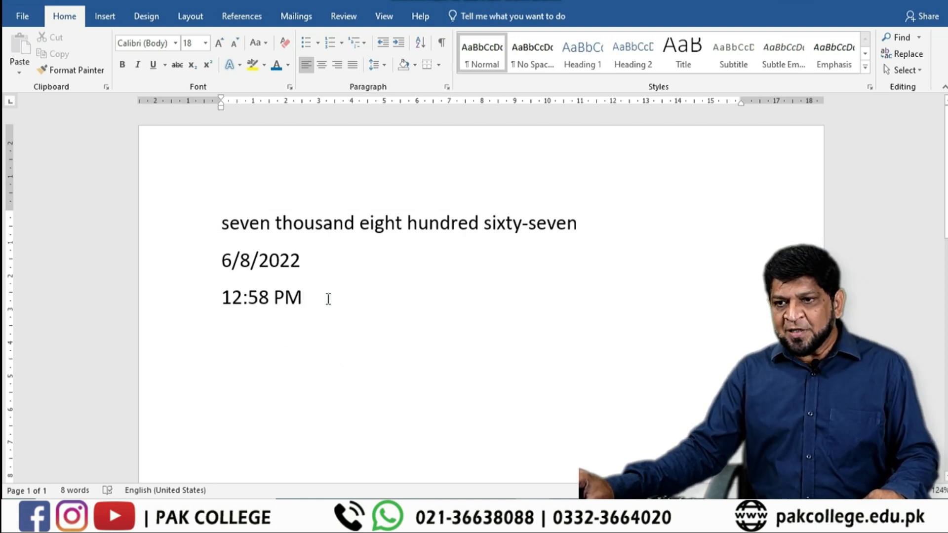
- Leave one blank line below the time and enter the text "Hello how are you ?"
key("Return")
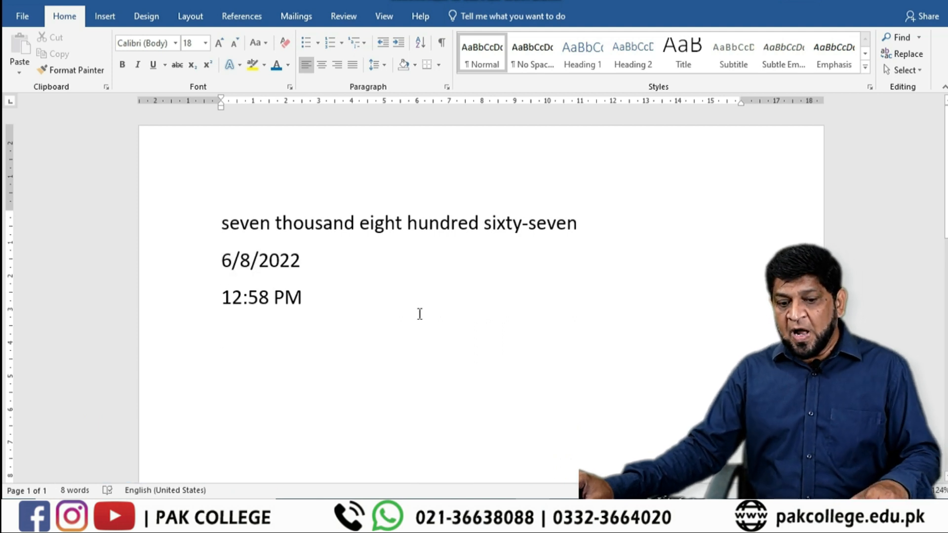
left_click(355, 292)
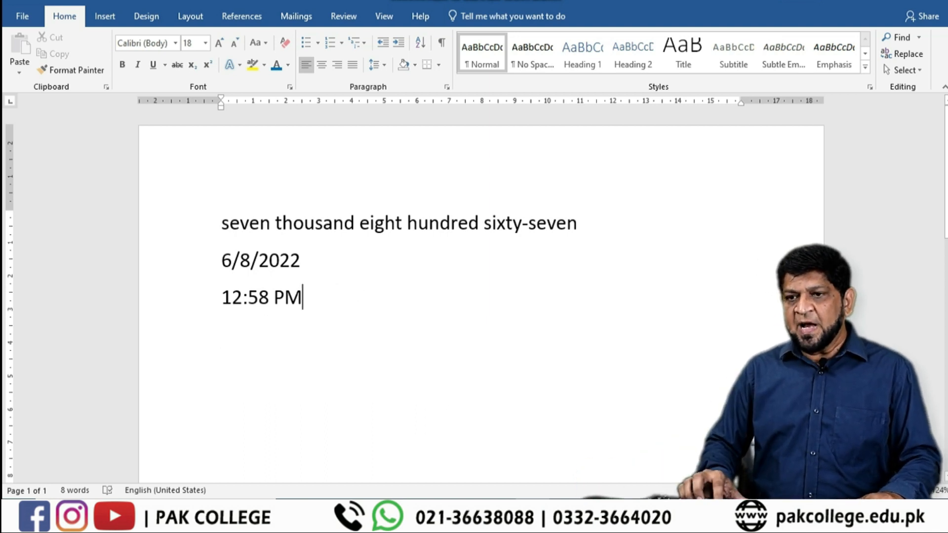
key("Return")
key("Return")
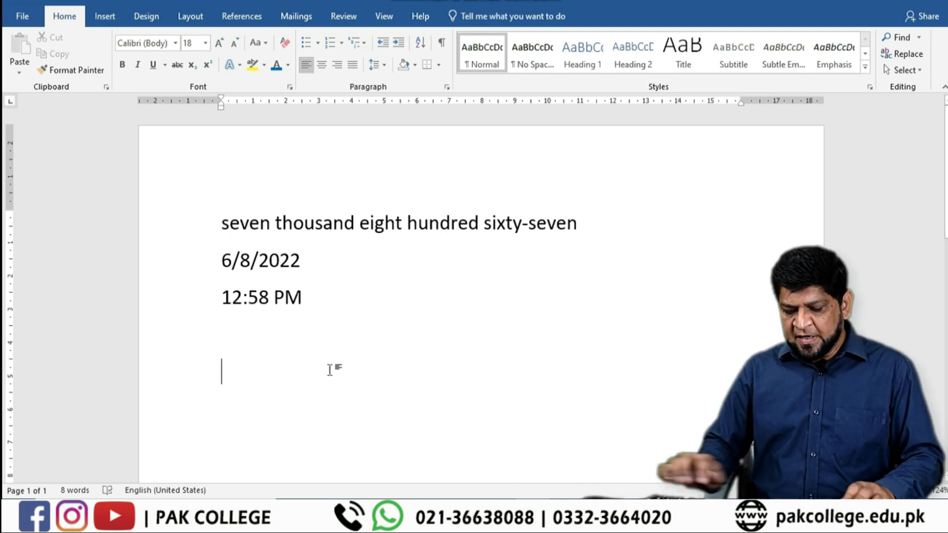
type("He")
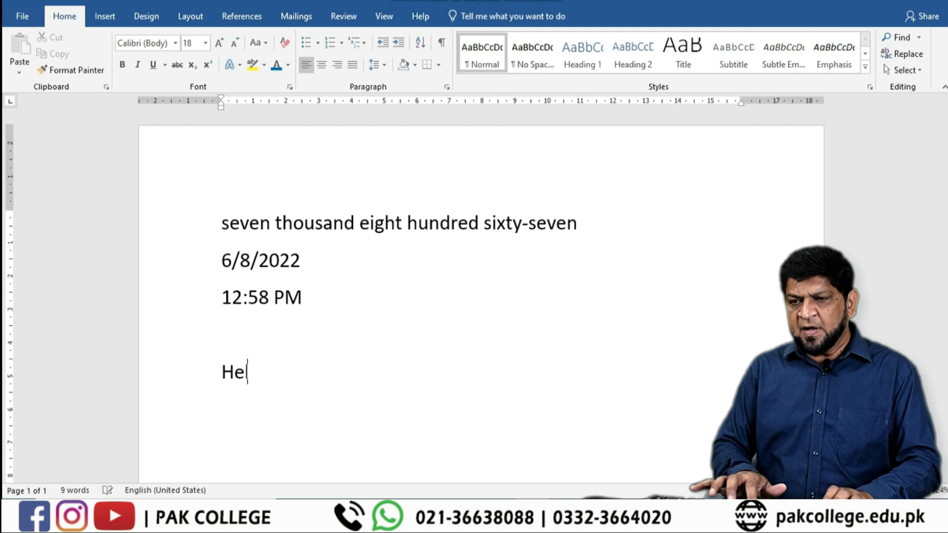
type("llo how are you")
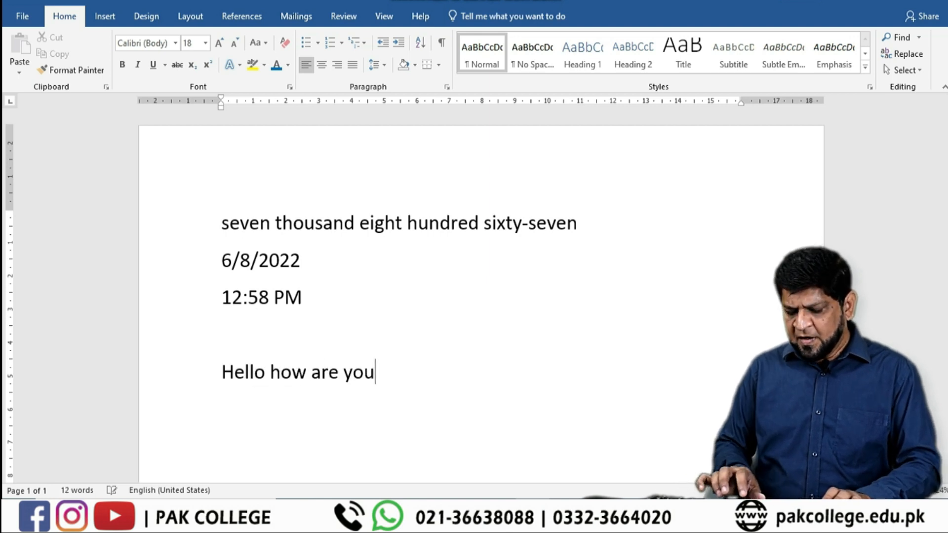
type(" ?")
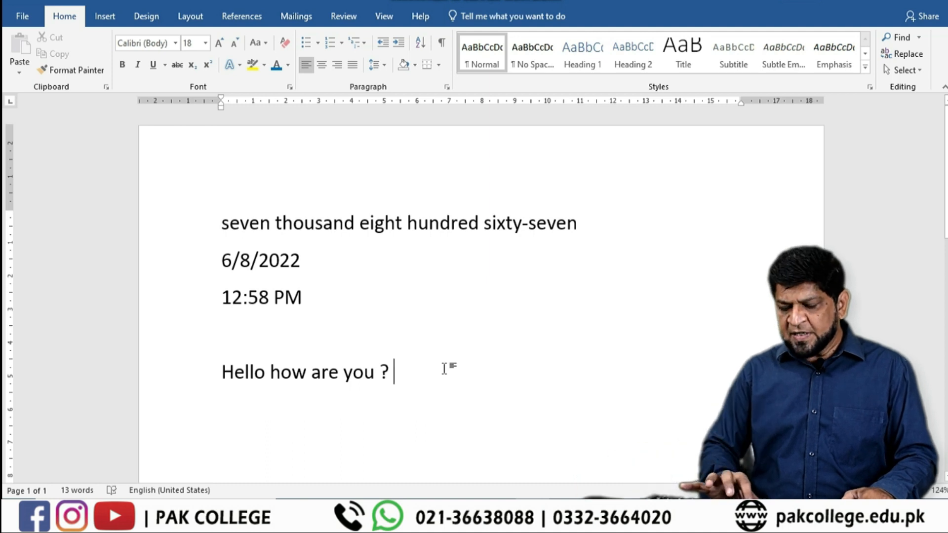
key("super+period")
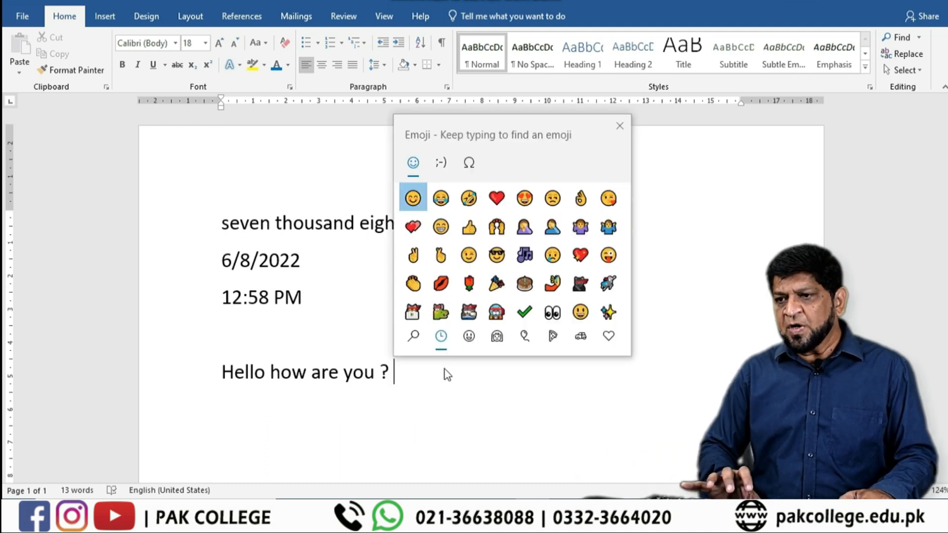
key("super")
key("super")
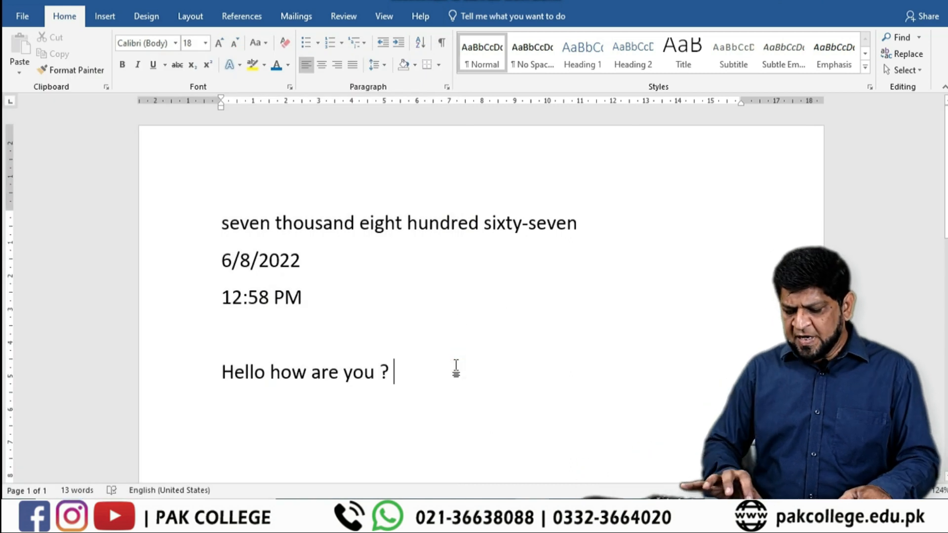
- Insert the smiling face with smiling eyes emoji after "Hello how are you ?" from the recently used emojis
key("super+period")
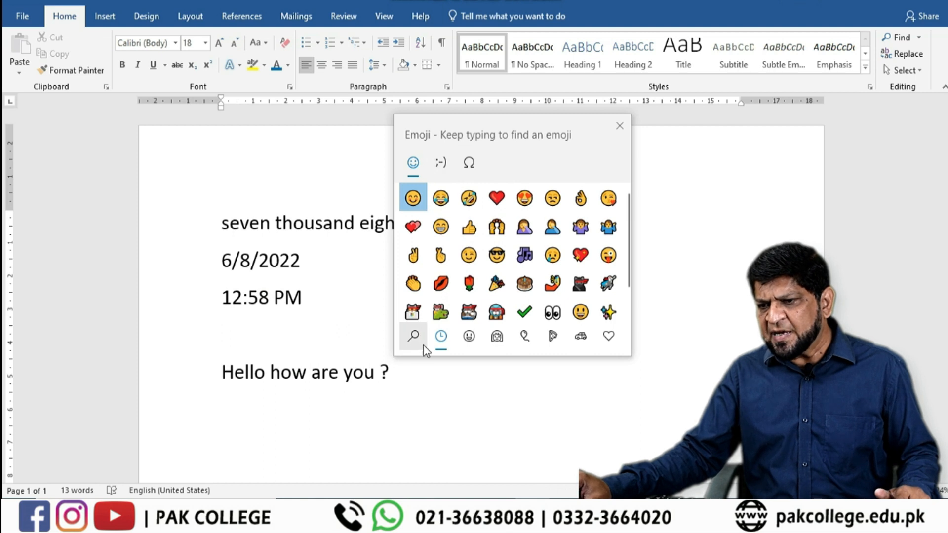
left_click(469, 337)
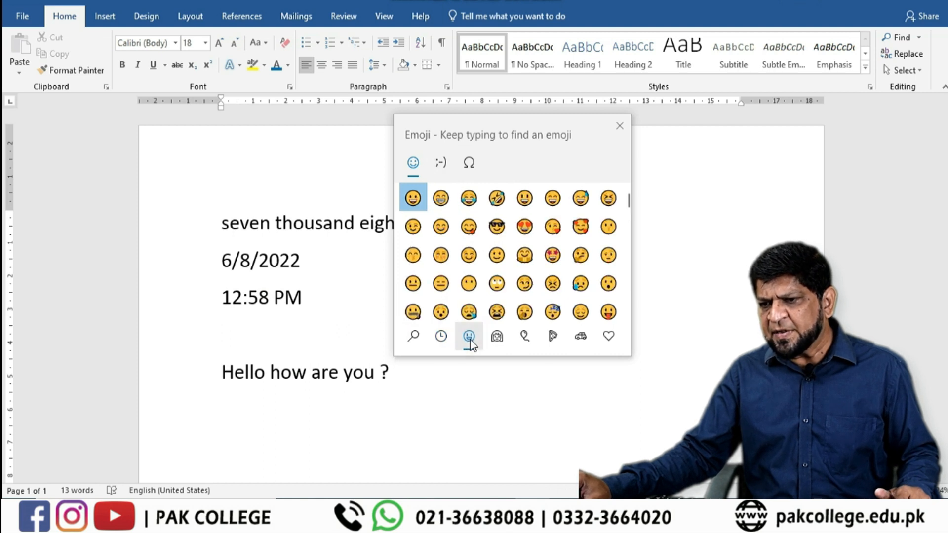
left_click(440, 337)
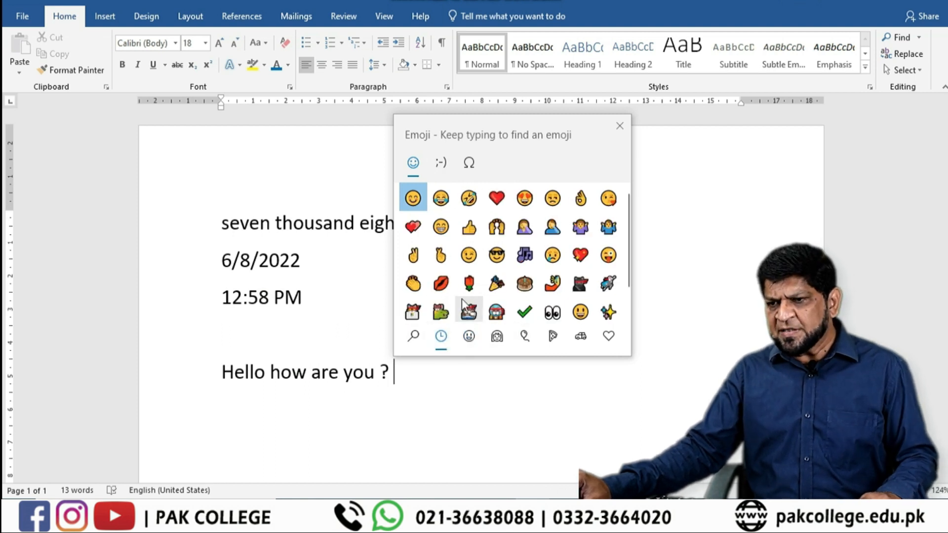
left_click(413, 199)
left_click(507, 380)
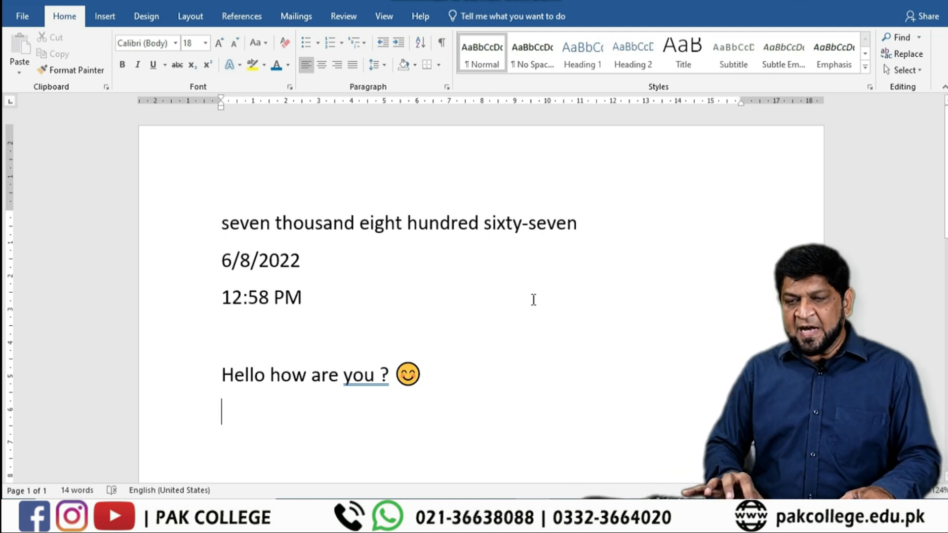
- Insert a red heart emoji on the line below the greeting and close the emoji picker
key("super+period")
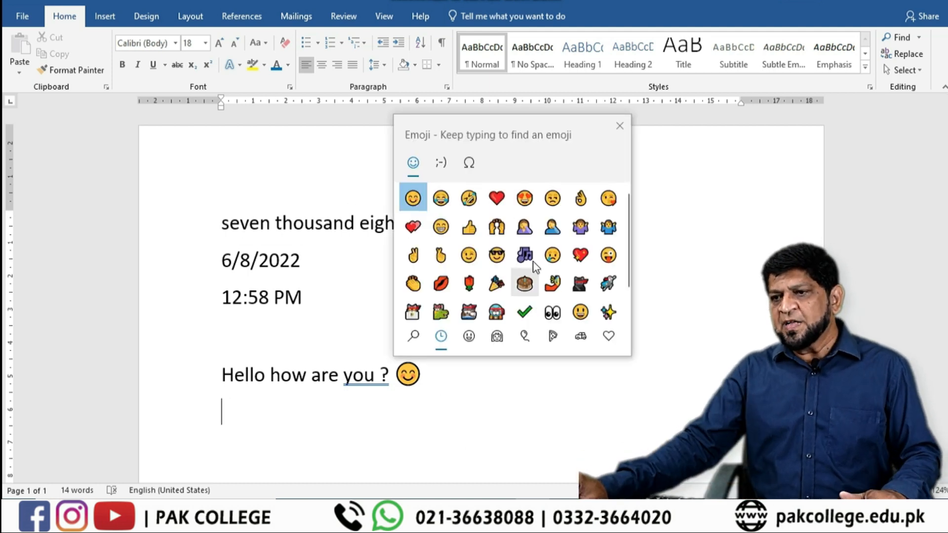
left_click(496, 198)
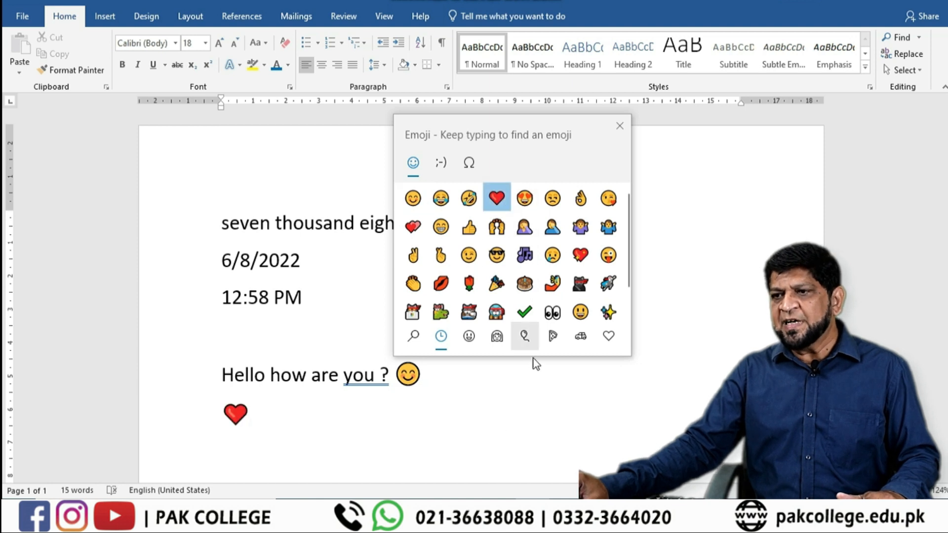
left_click(620, 126)
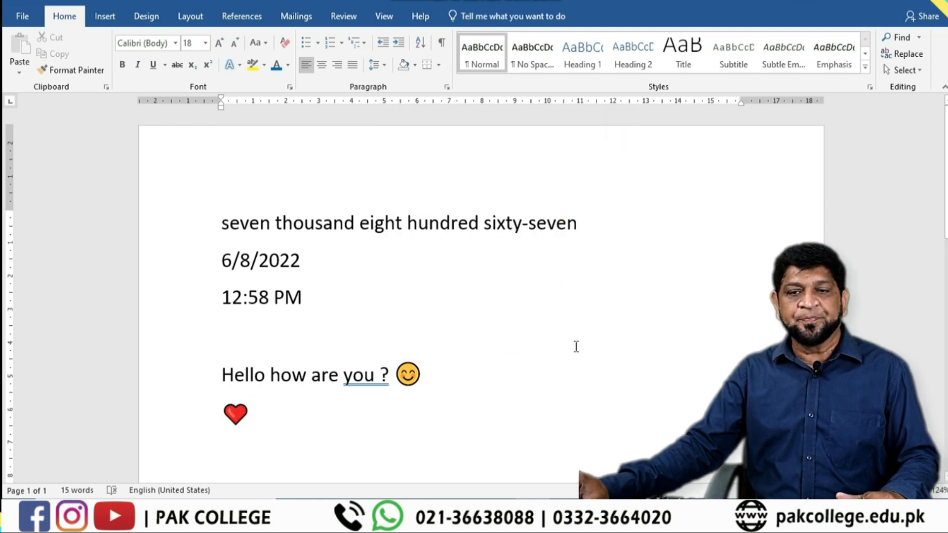
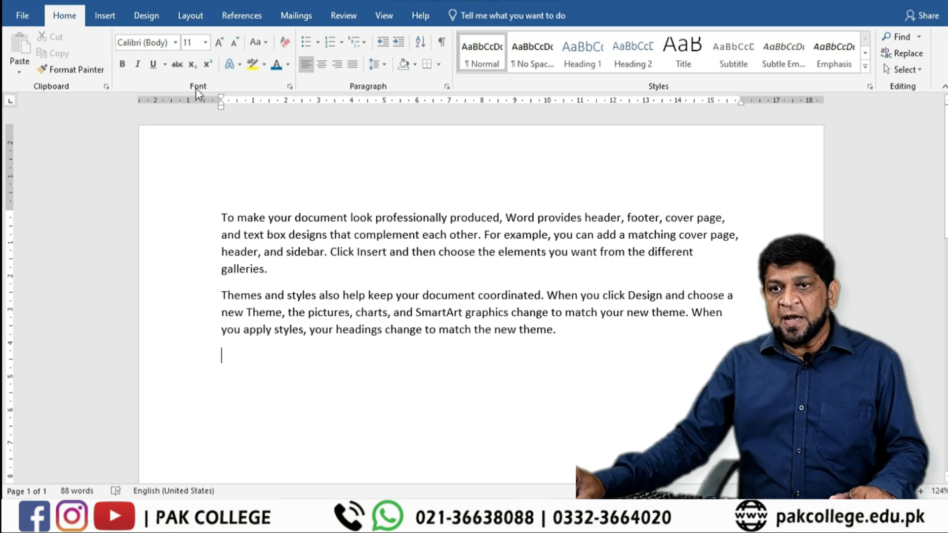
- Create a new blank document
left_click(29, 19)
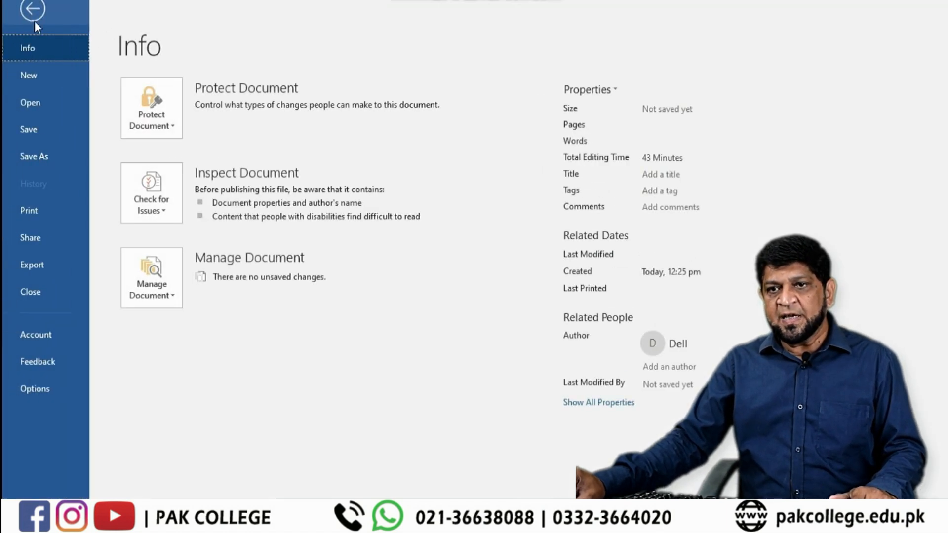
left_click(37, 74)
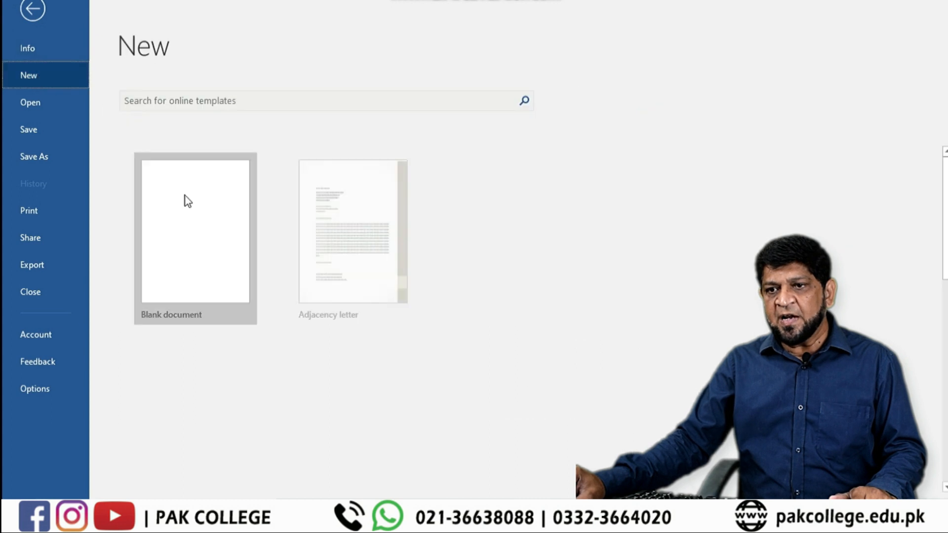
left_click(185, 198)
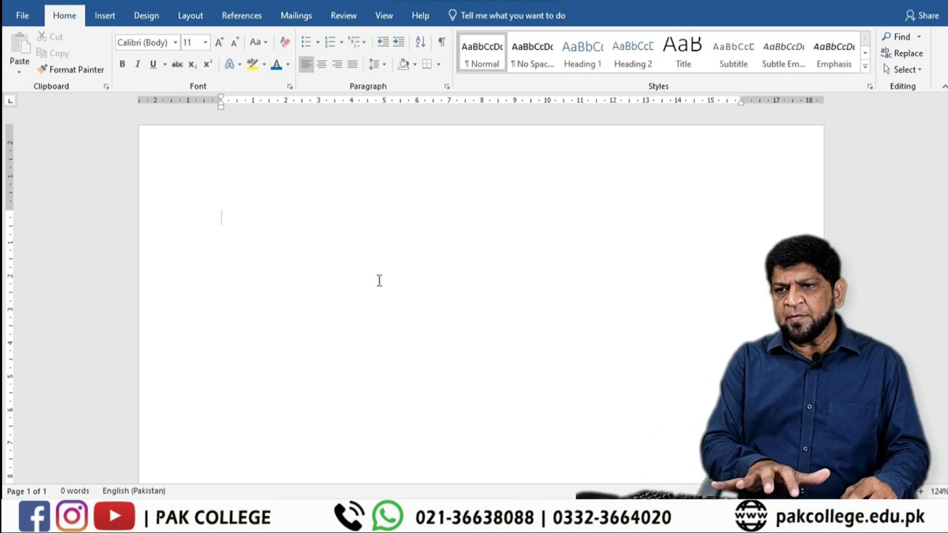
- Enter a sample paragraph beginning "video provides a powerful way to help you prove your point" and clear all text from the document
type("video provides a powerful way to help you prove your point. when you click online video, you can paste in the embed code for the video you want to add. you can also type a keyword to search online for the video that best fits your document.  Save time in Word with new buttons that show up where you need them. To change the way a picture fits in your document, click it and a button for layout options appears next to it. When you work on a table, click where you want to add a row or a column, and then click the plus sign.")
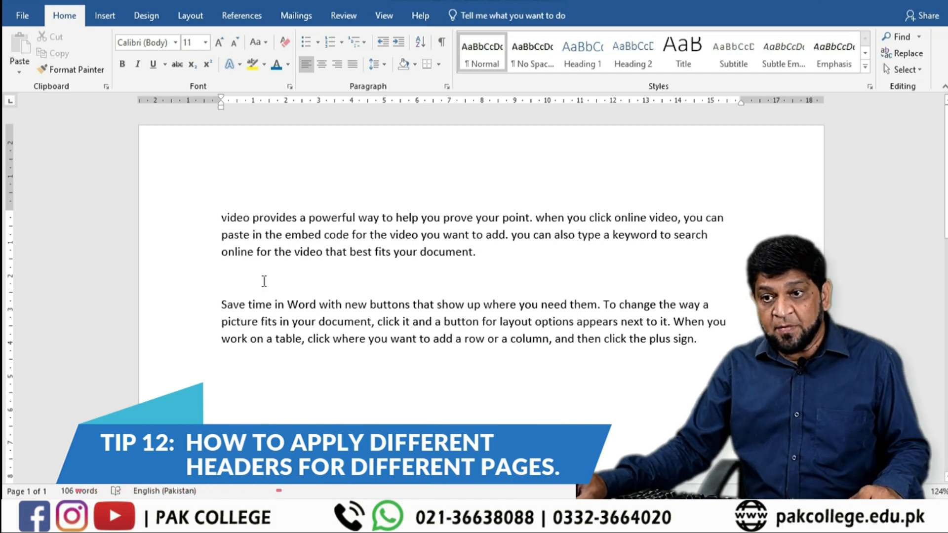
left_click_drag(220, 217, 698, 341)
key("Delete")
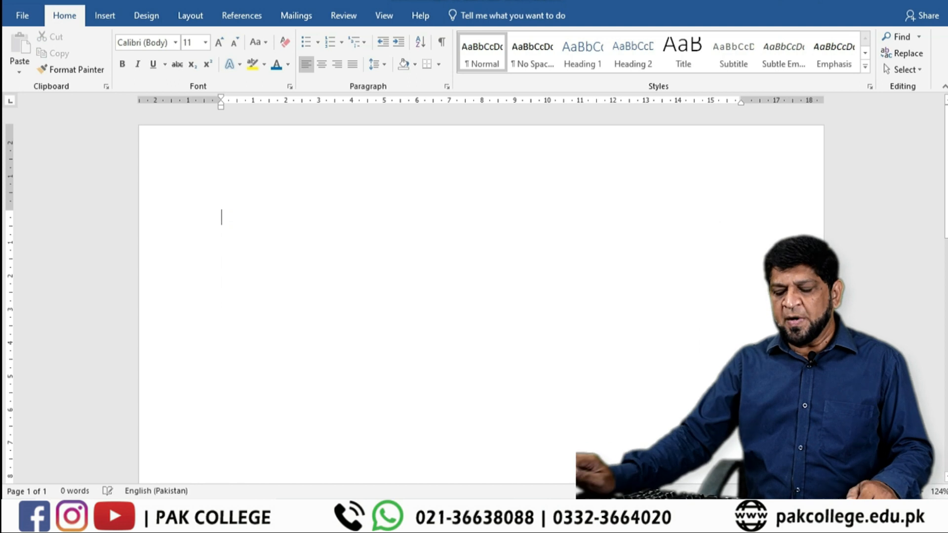
- Insert three page breaks in the empty document to make four pages
key("ctrl+Return")
key("ctrl+Return")
key("ctrl+Return")
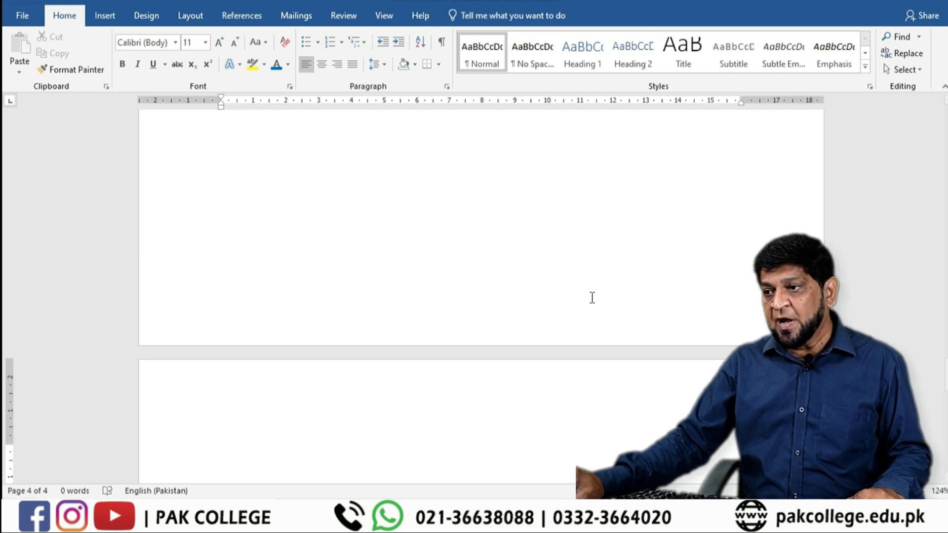
- Add the header text "Chapter 1" on the first page
left_click_drag(945, 381, 865, 110)
double_click(293, 159)
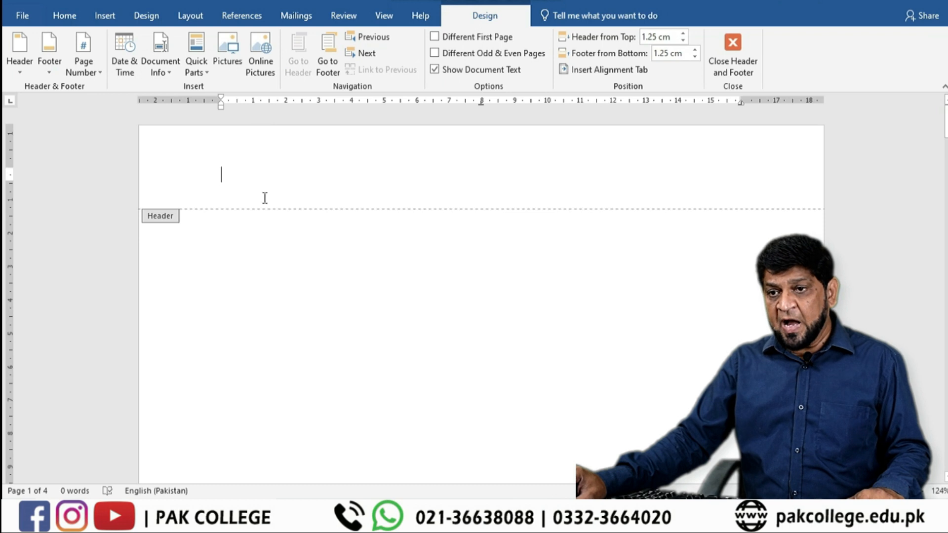
type("P")
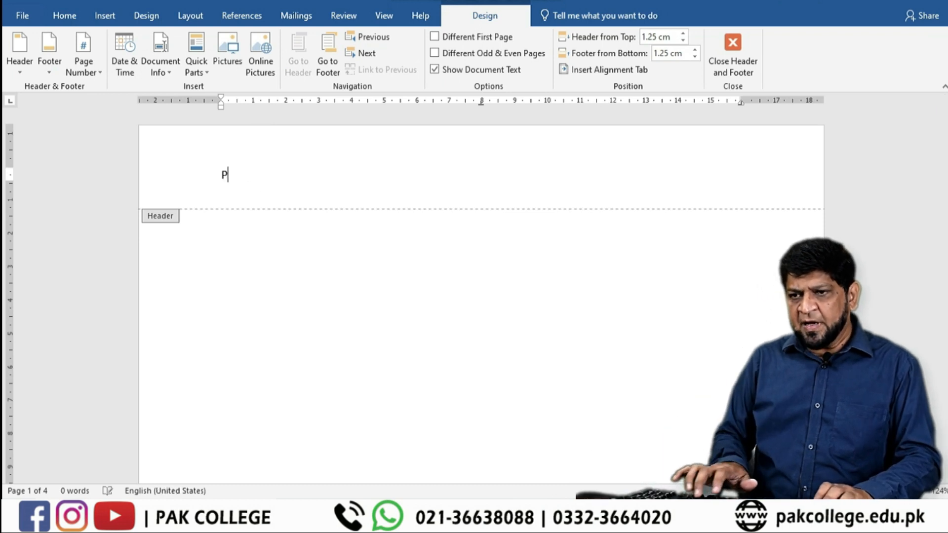
key("BackSpace")
type("Chapt")
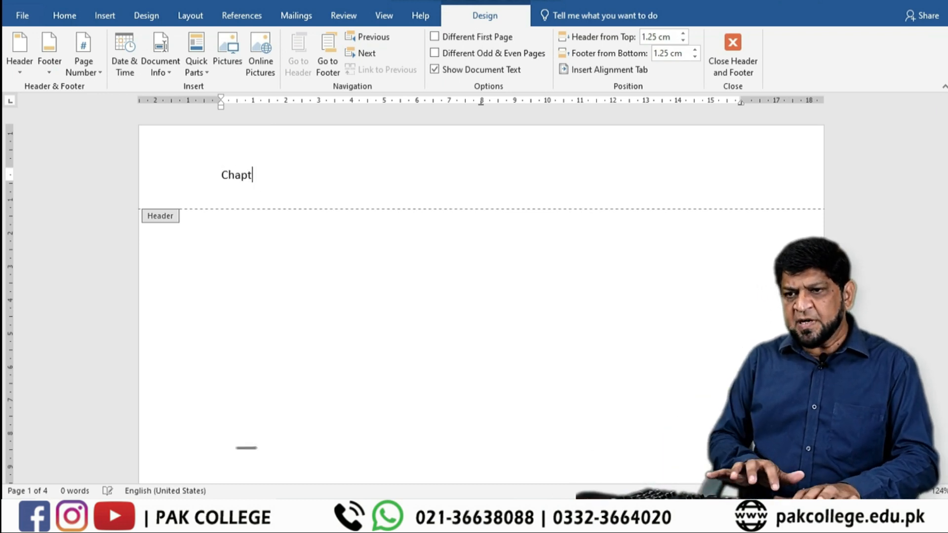
type("er 1")
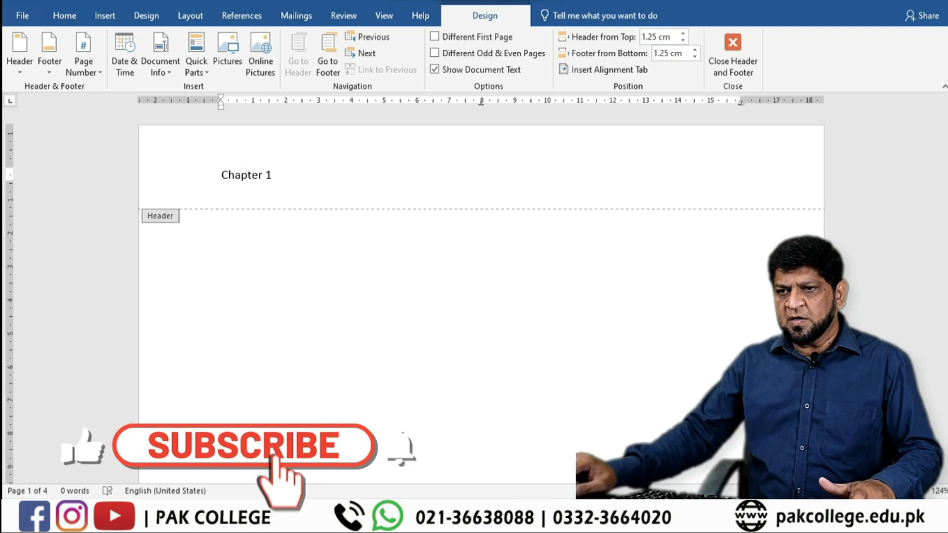
- Set the font size of the "Chapter 1" header text to 20 and leave header editing
left_click_drag(221, 174, 296, 171)
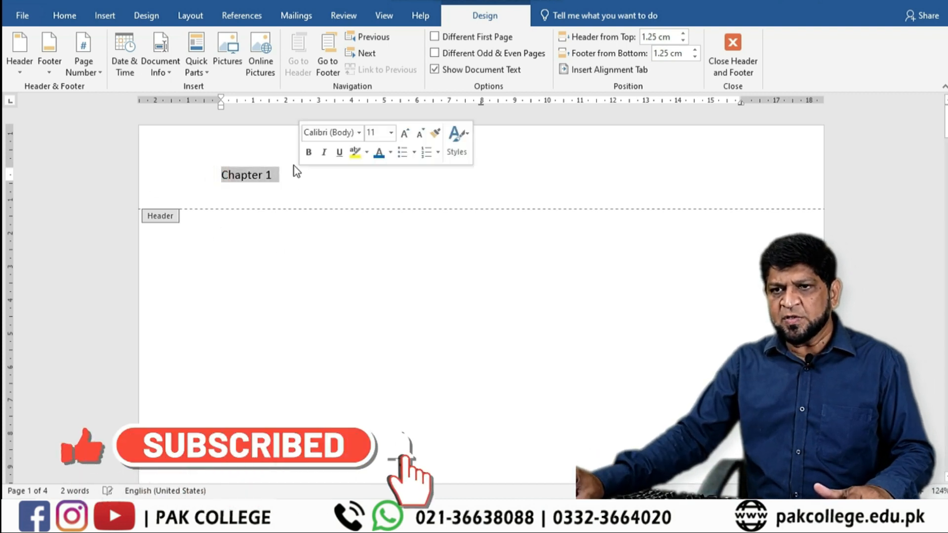
left_click(65, 15)
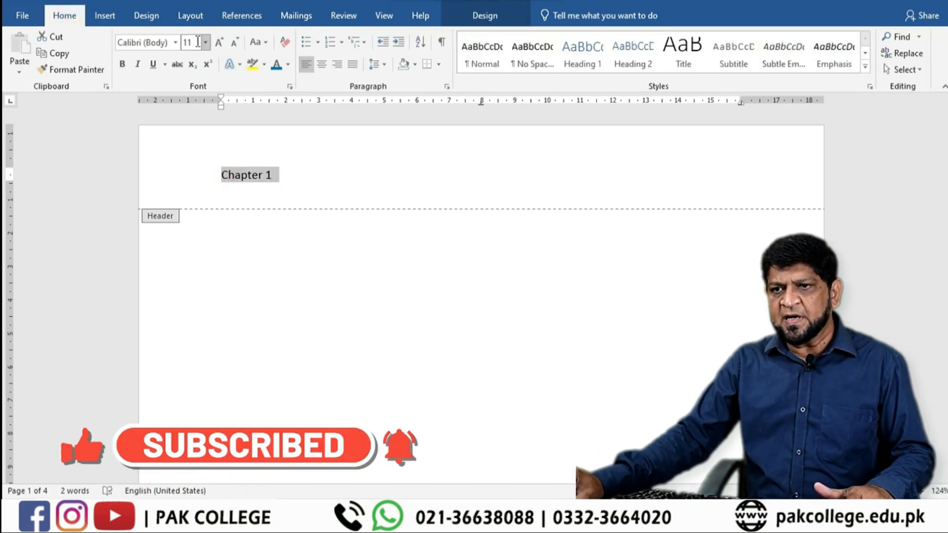
left_click(205, 42)
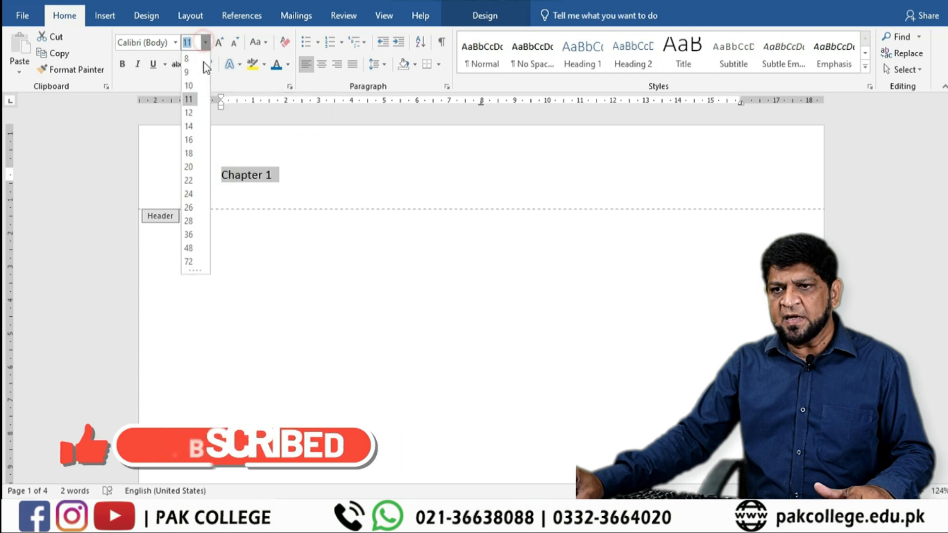
left_click(188, 167)
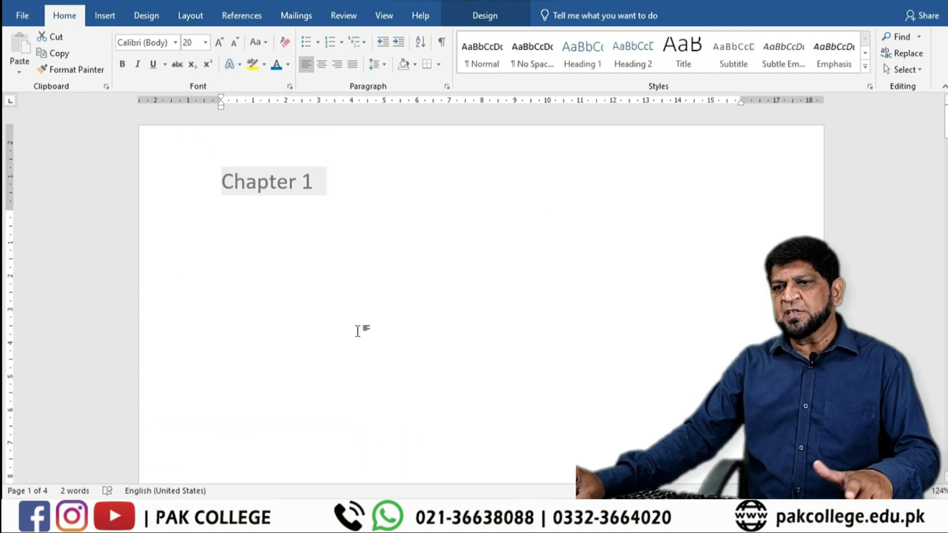
double_click(359, 292)
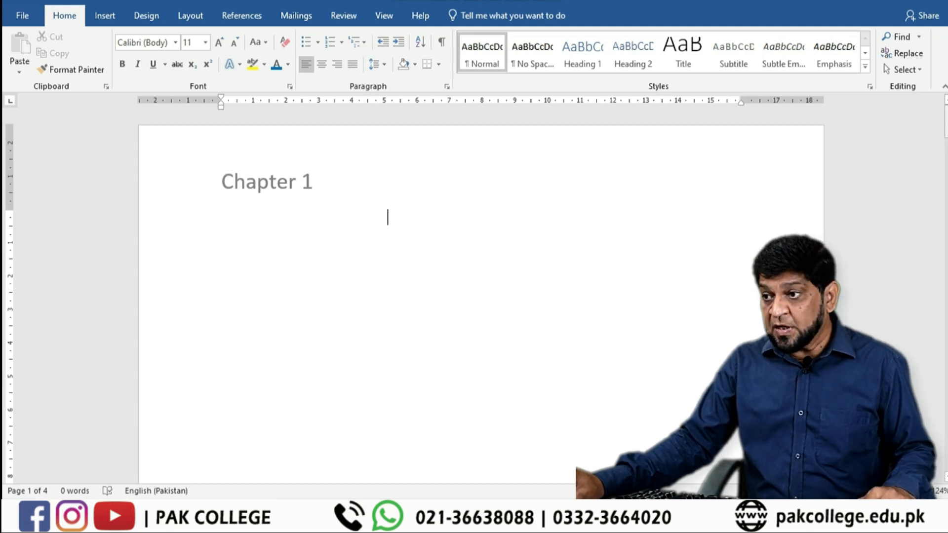
- Try to give page 3 its own header by changing its text to "Chapter 2", and leave header editing
left_click_drag(947, 118, 946, 200)
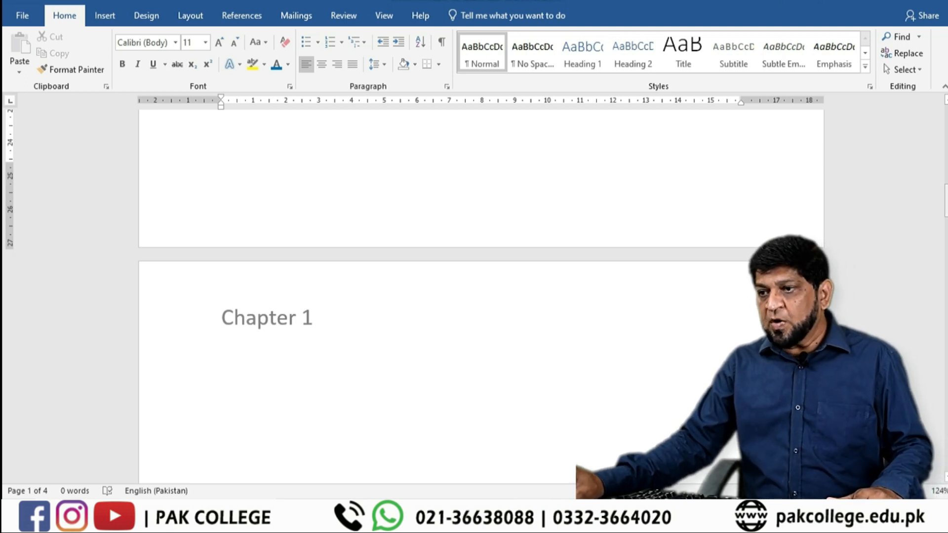
left_click_drag(945, 200, 945, 206)
left_click_drag(946, 122, 947, 295)
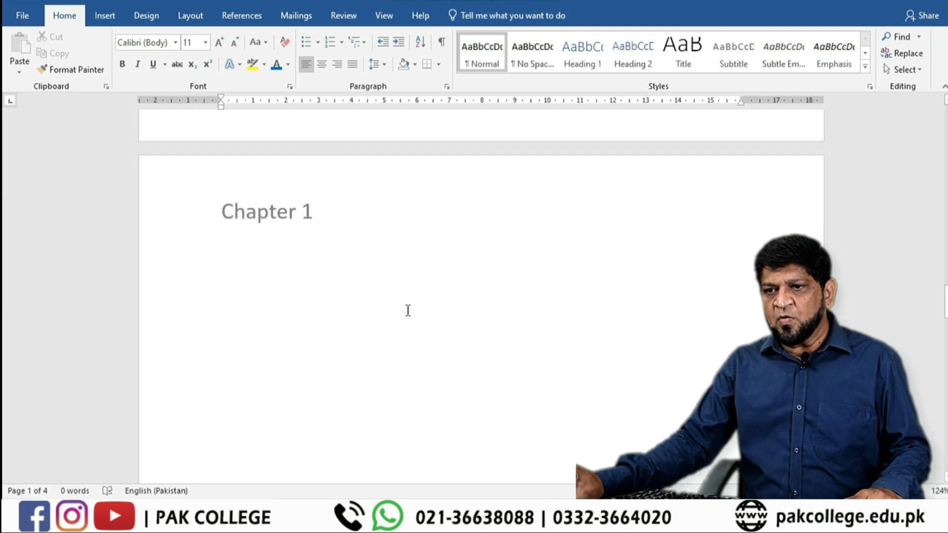
double_click(300, 215)
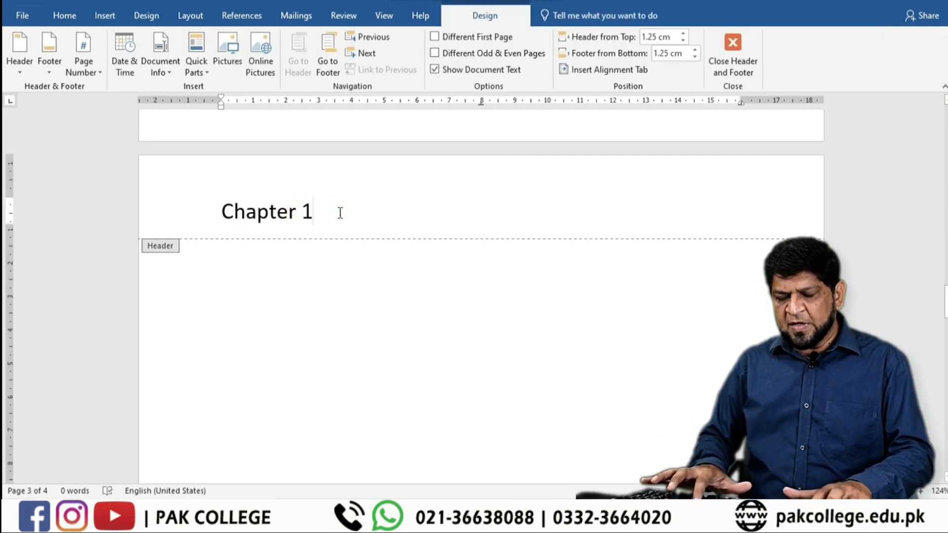
key("BackSpace")
type("2")
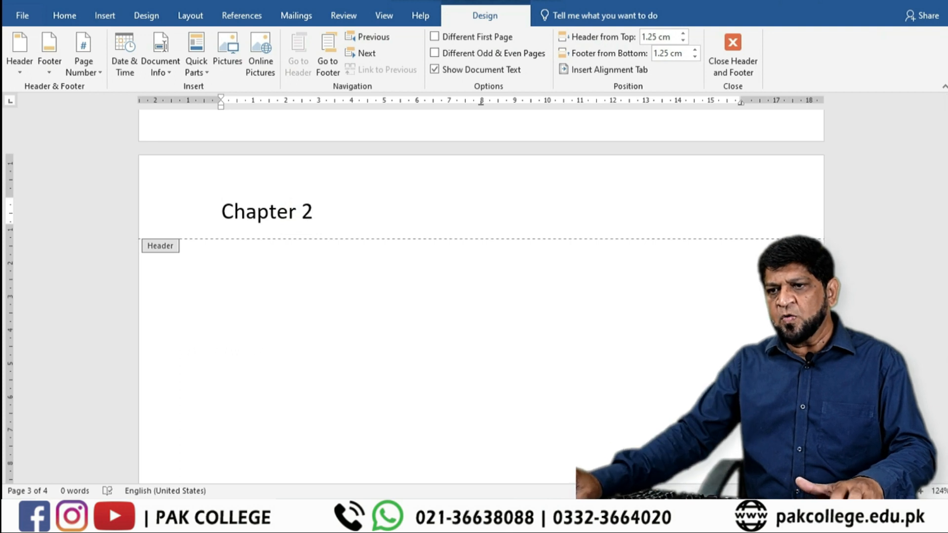
key("Escape")
- Change the first page's header text back to "Chapter 1" and return to the document body
left_click_drag(947, 301, 947, 120)
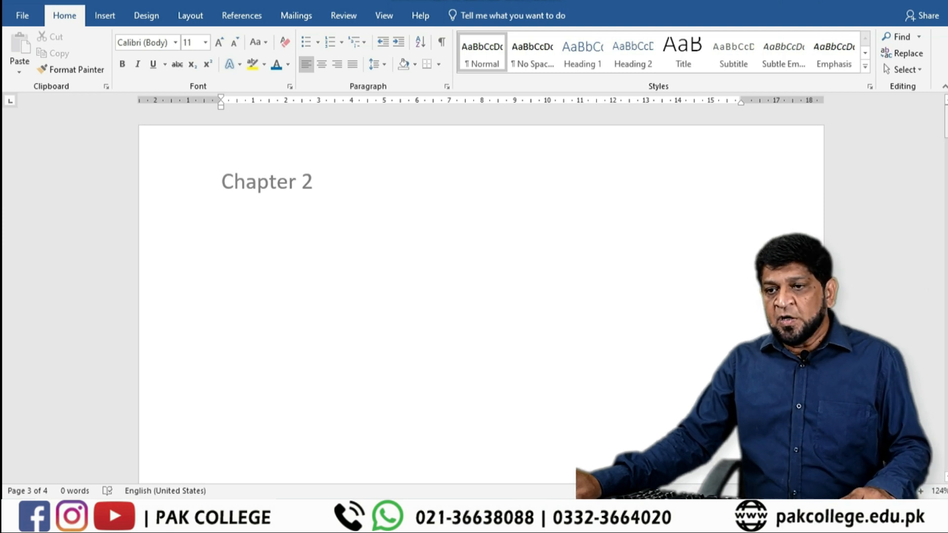
left_click(309, 182)
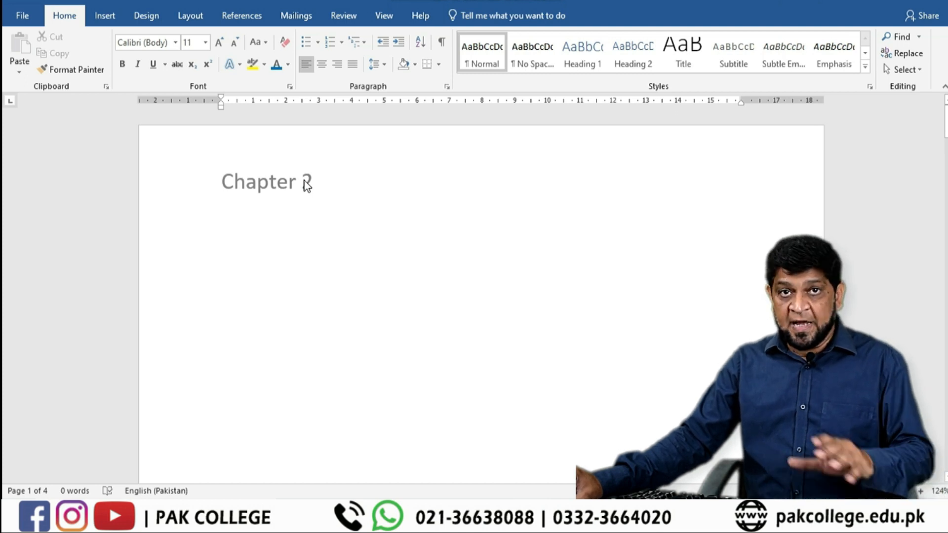
left_click(304, 181)
double_click(305, 182)
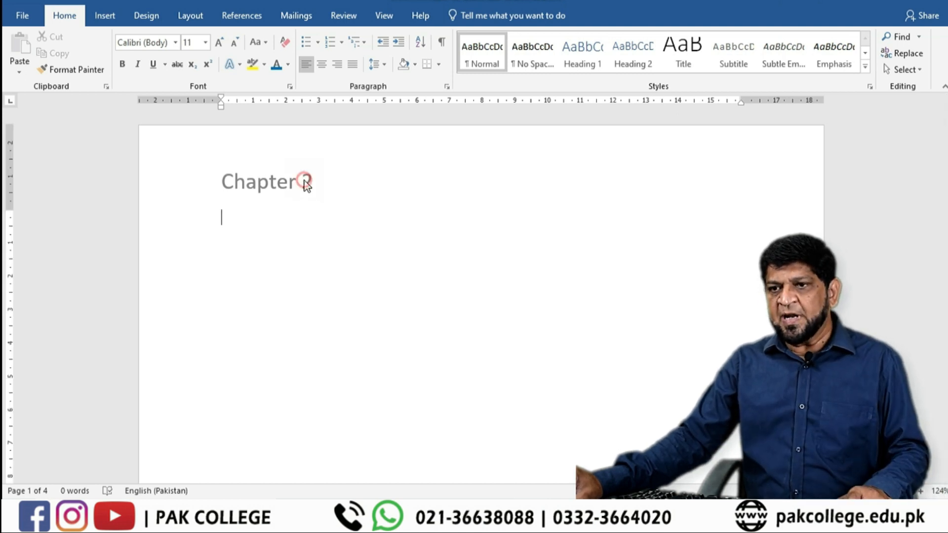
key("BackSpace")
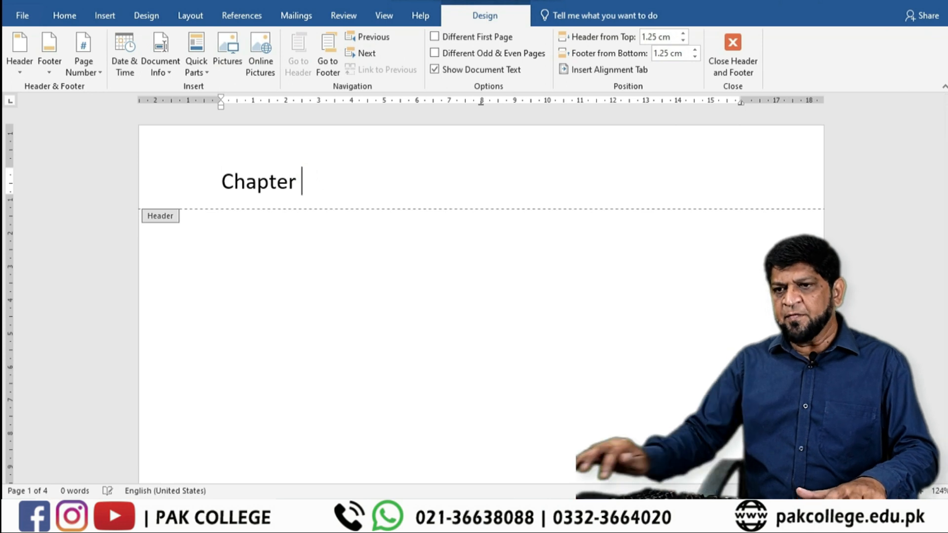
type("1")
double_click(563, 218)
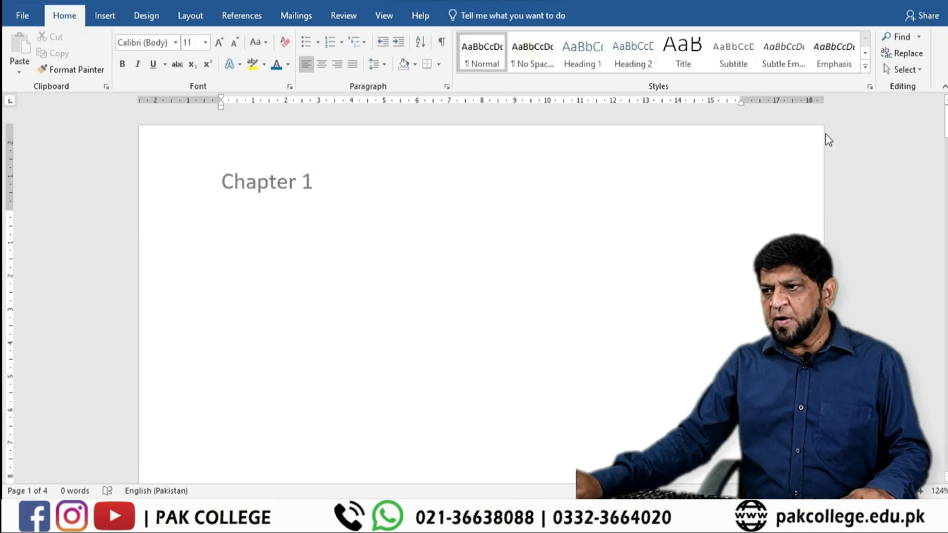
- Insert a continuous section break at the start of page 3
left_click_drag(947, 121, 946, 307)
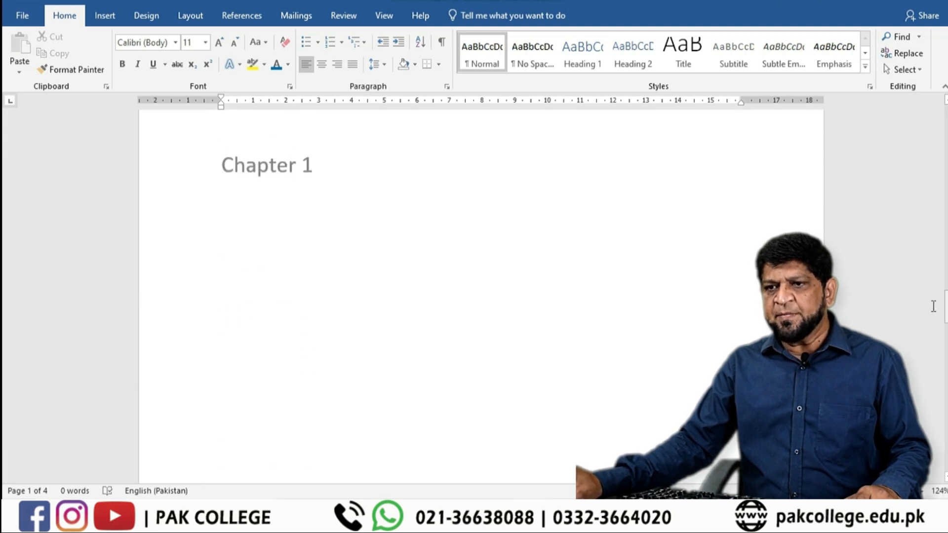
double_click(300, 159)
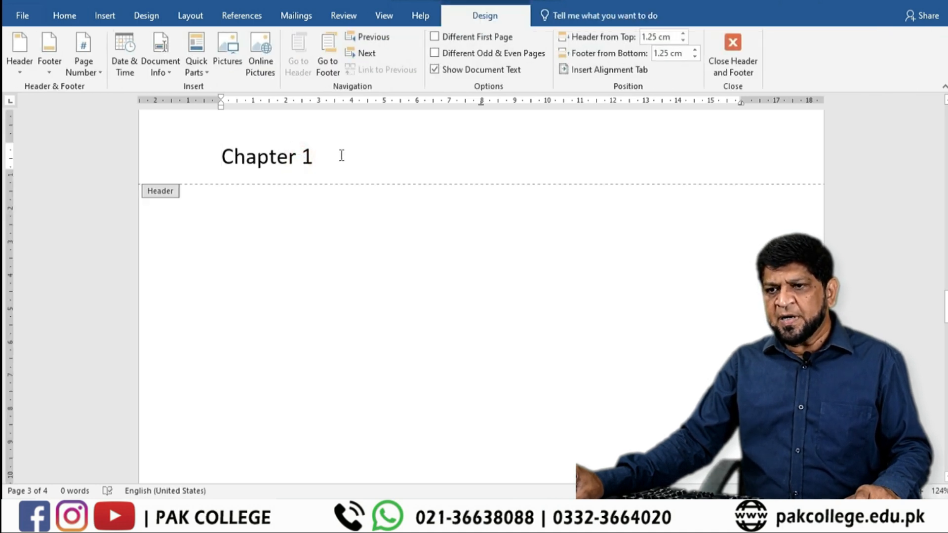
double_click(341, 178)
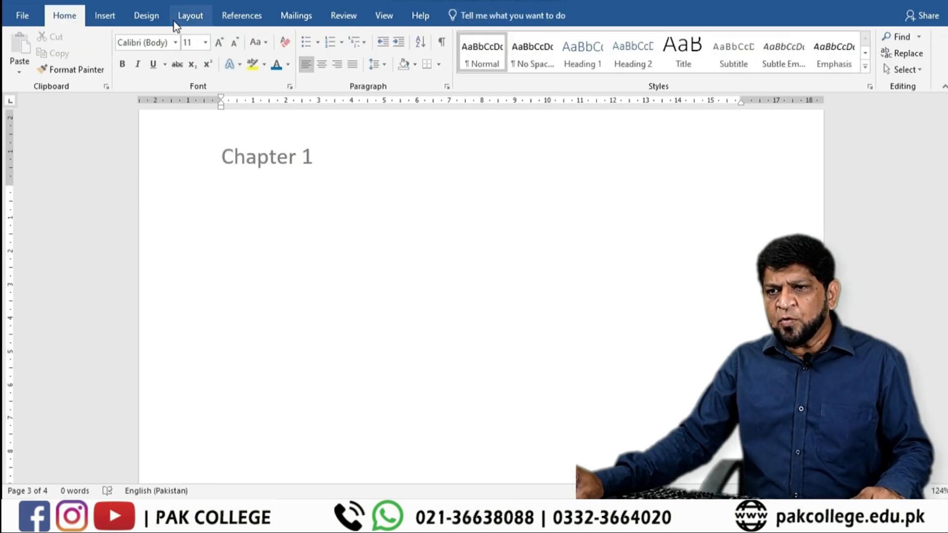
left_click(201, 18)
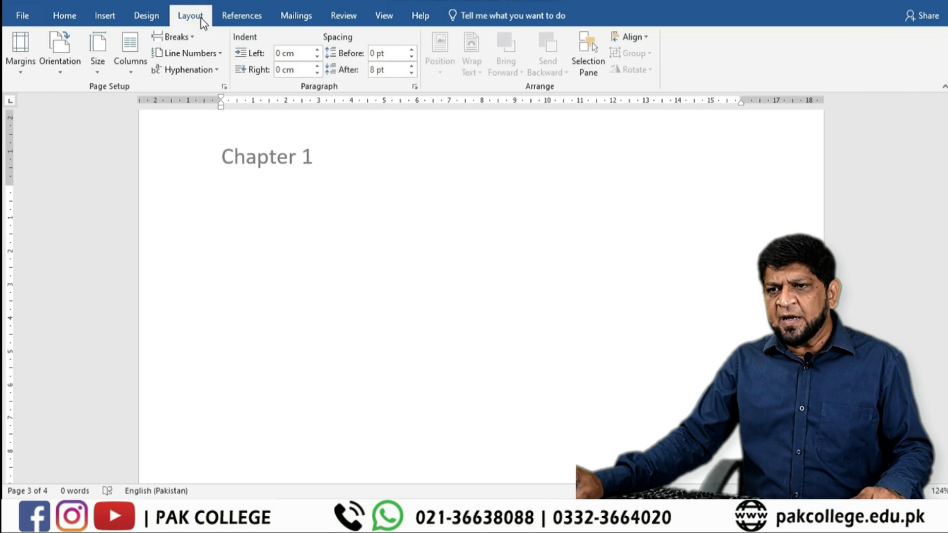
left_click(193, 36)
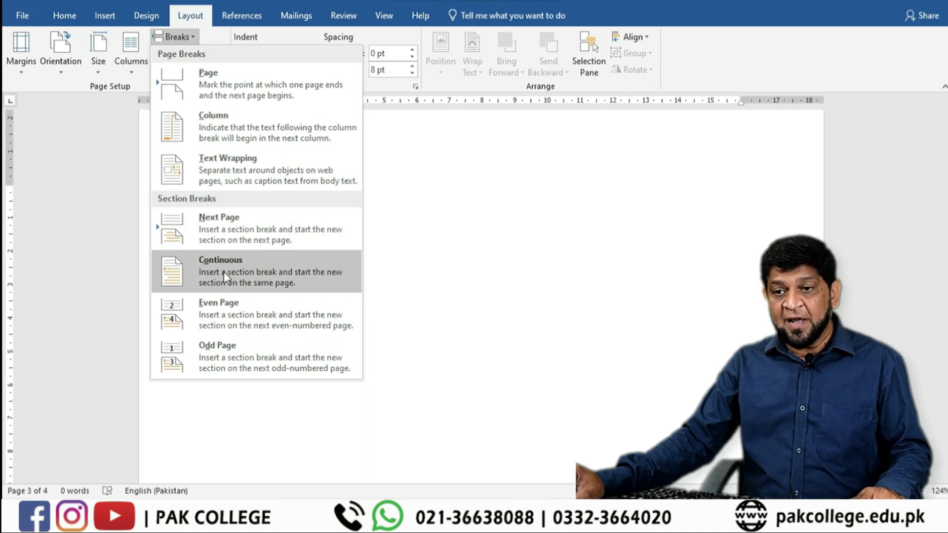
left_click(257, 275)
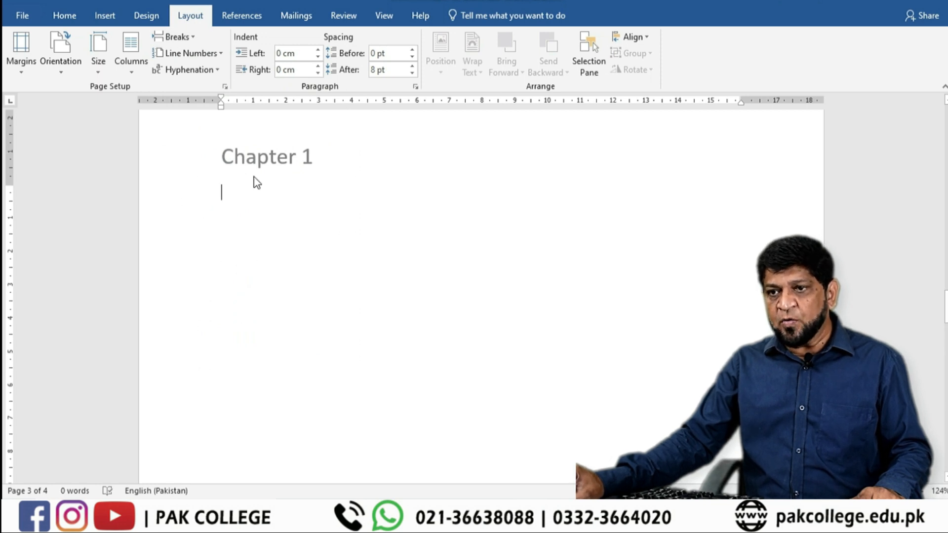
- Unlink the page 3 header from the previous section, change its text to "Chapter 2", and check the headers across the pages
double_click(310, 155)
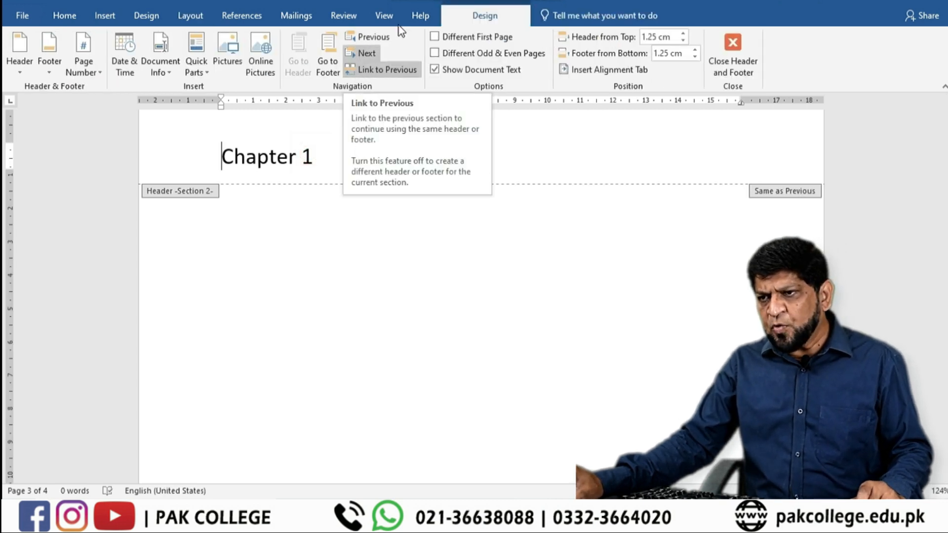
left_click(395, 71)
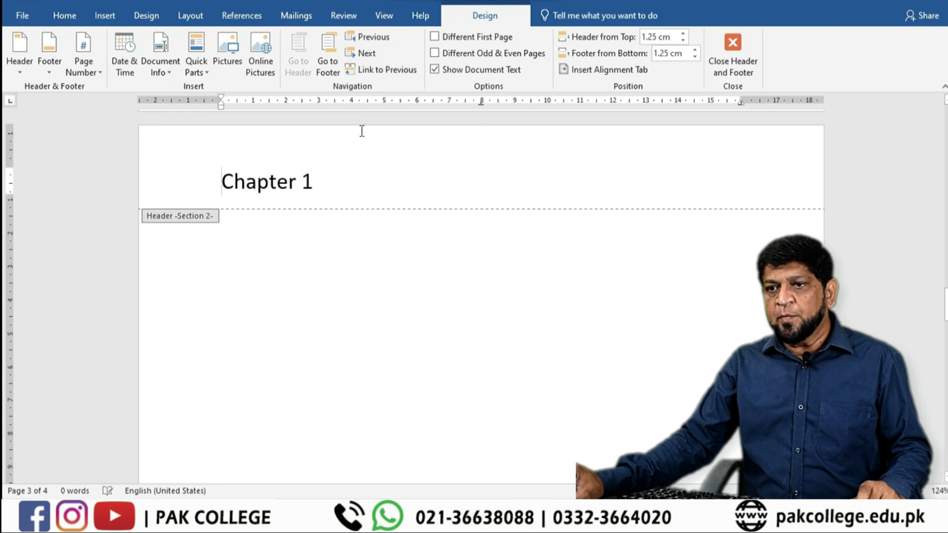
left_click(337, 178)
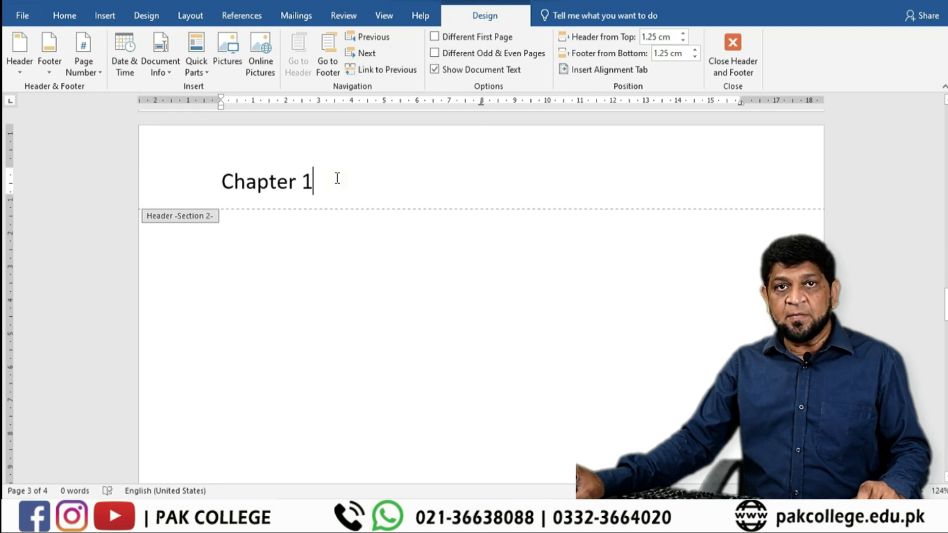
key("BackSpace")
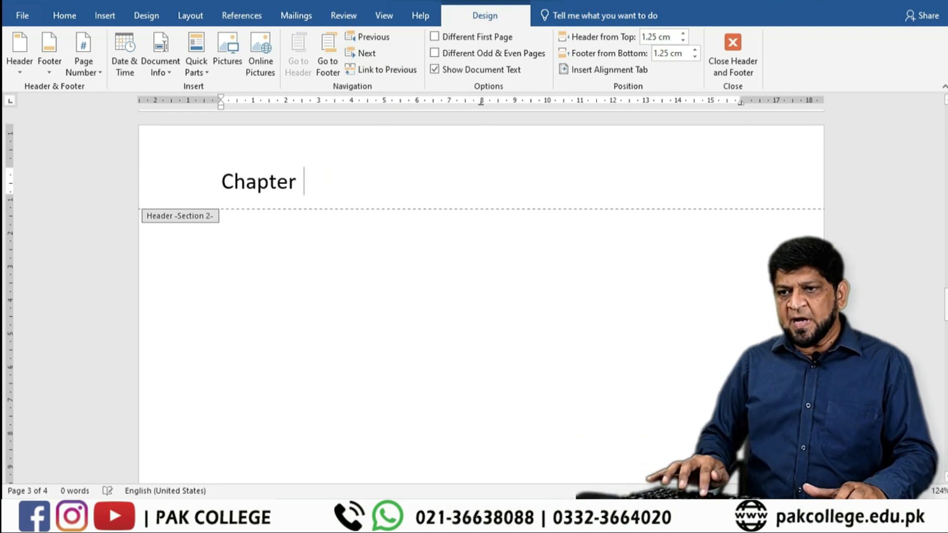
type("2")
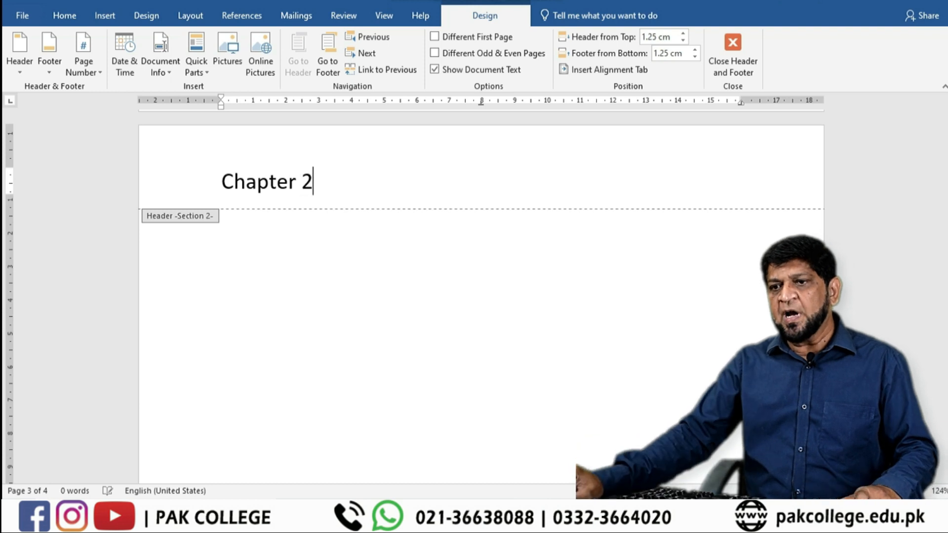
double_click(356, 298)
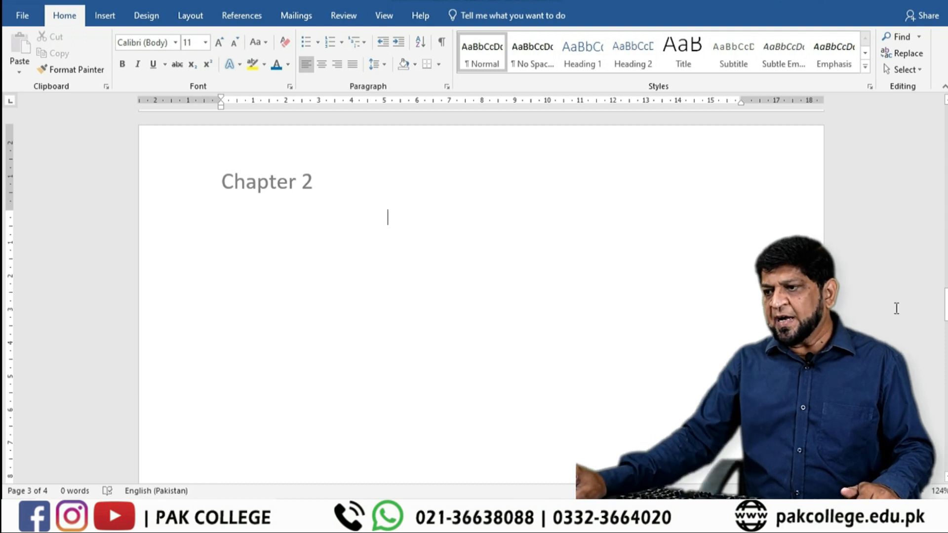
left_click_drag(945, 305, 945, 301)
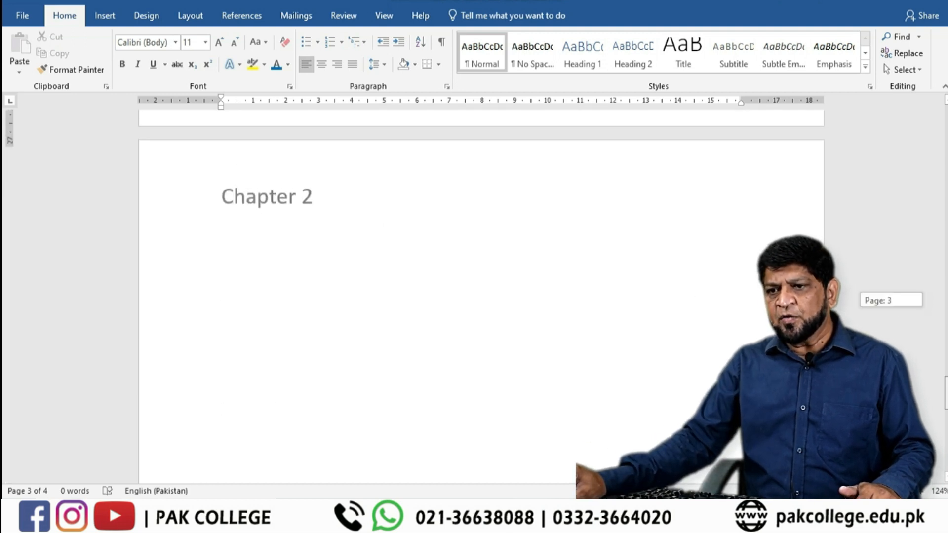
left_click_drag(945, 392, 946, 206)
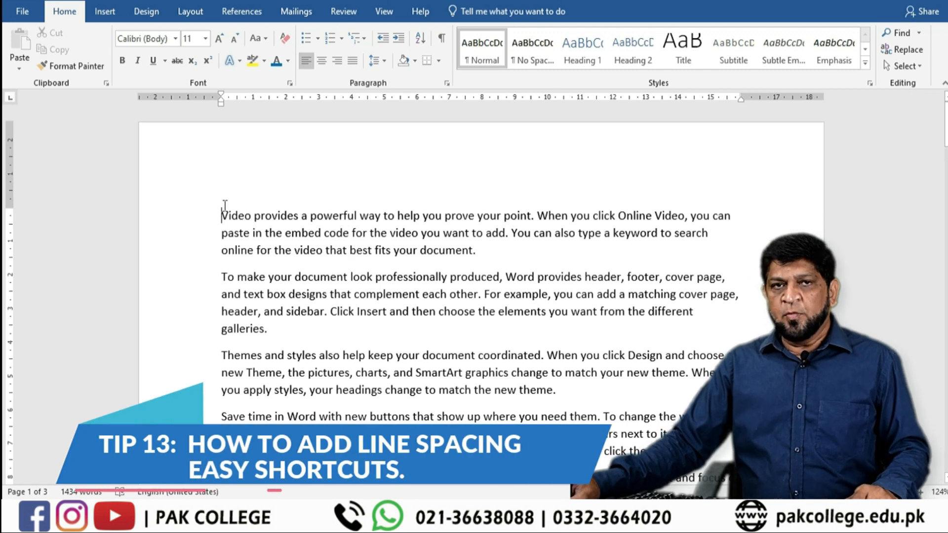
- Set the first paragraph's line spacing to double
double_click(205, 225)
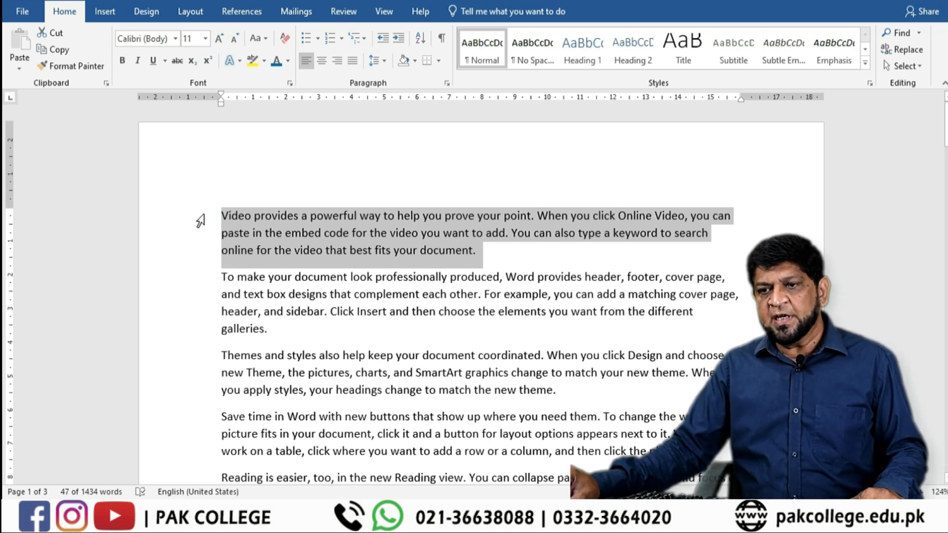
left_click(354, 295)
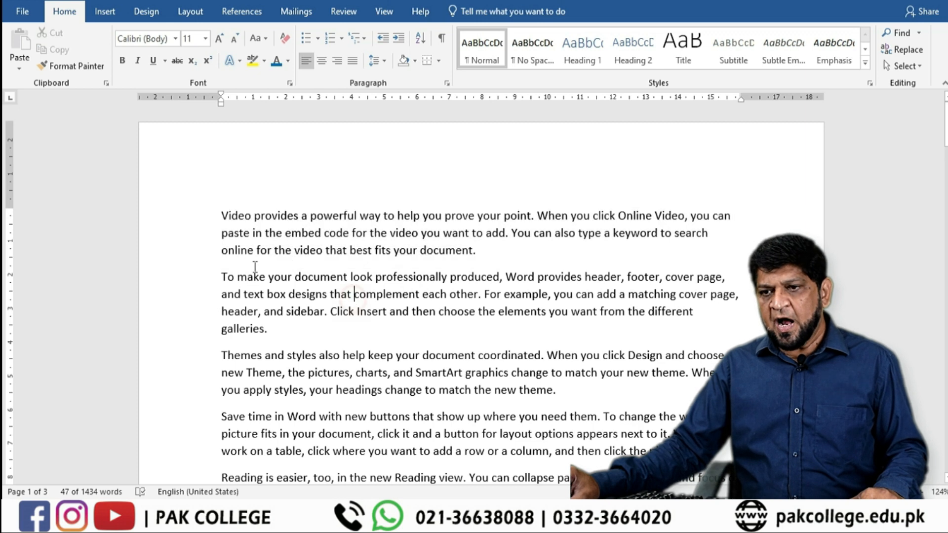
double_click(180, 222)
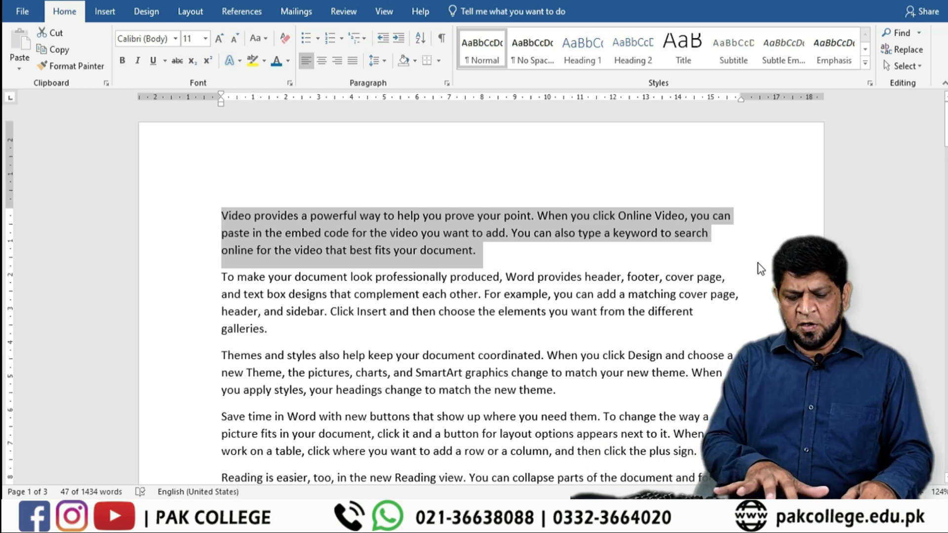
key("ctrl+2")
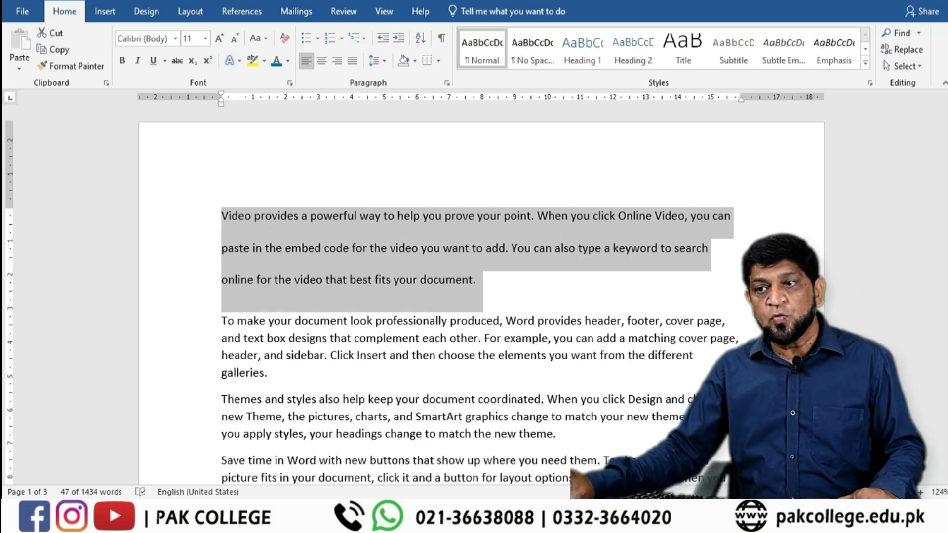
left_click(463, 238)
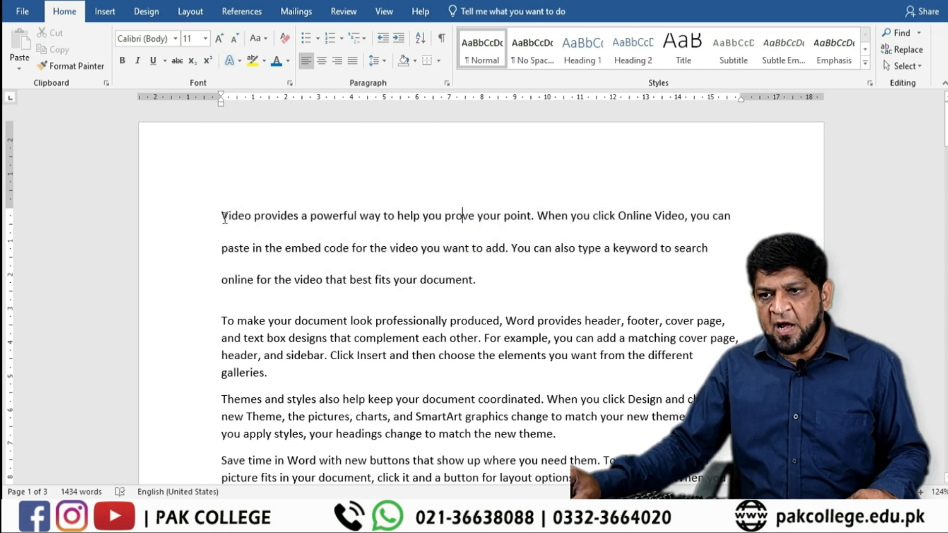
- Set the first paragraph's line spacing to single and deselect it
left_click_drag(222, 216, 487, 280)
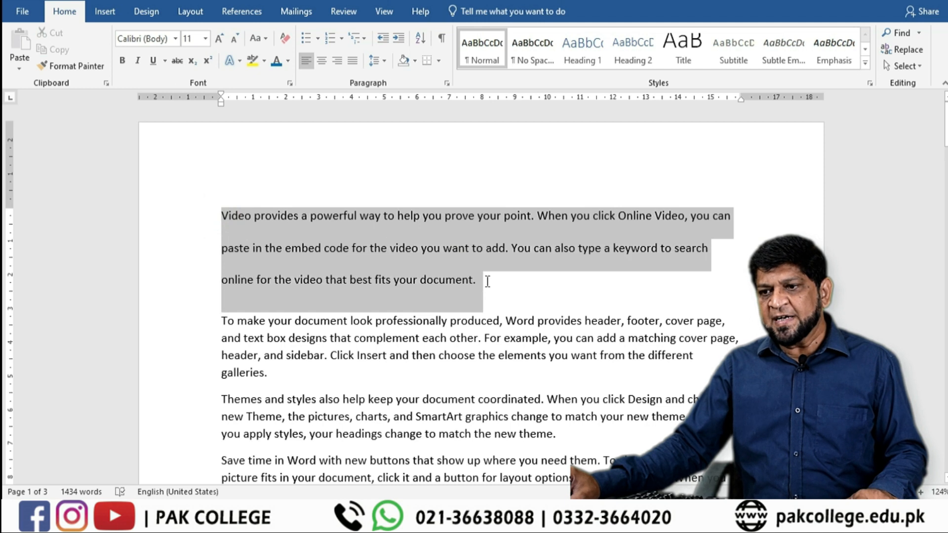
left_click(639, 288)
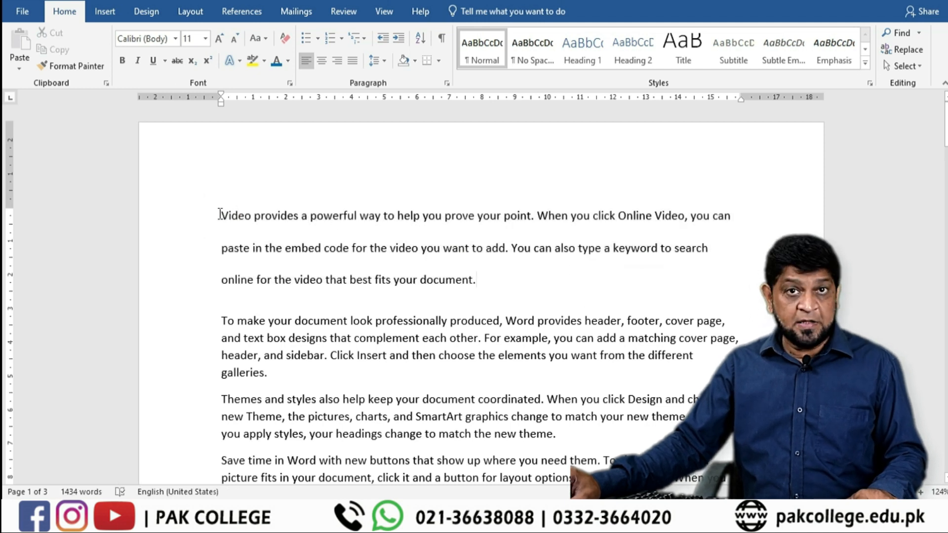
left_click_drag(218, 217, 504, 284)
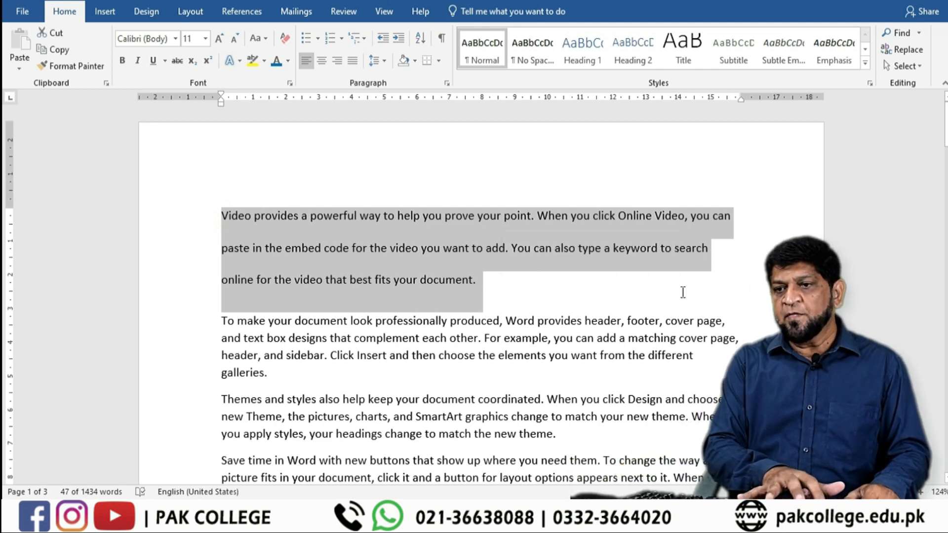
key("ctrl+1")
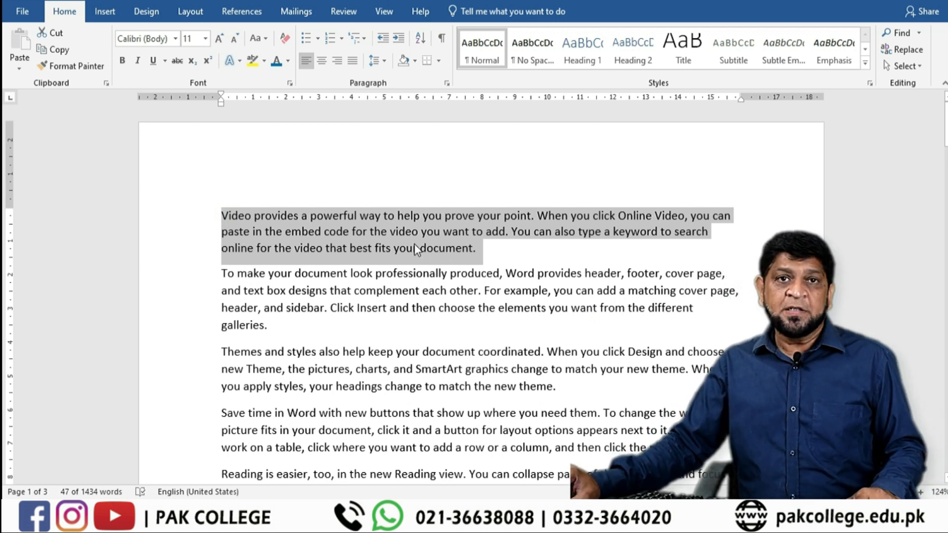
left_click(517, 257)
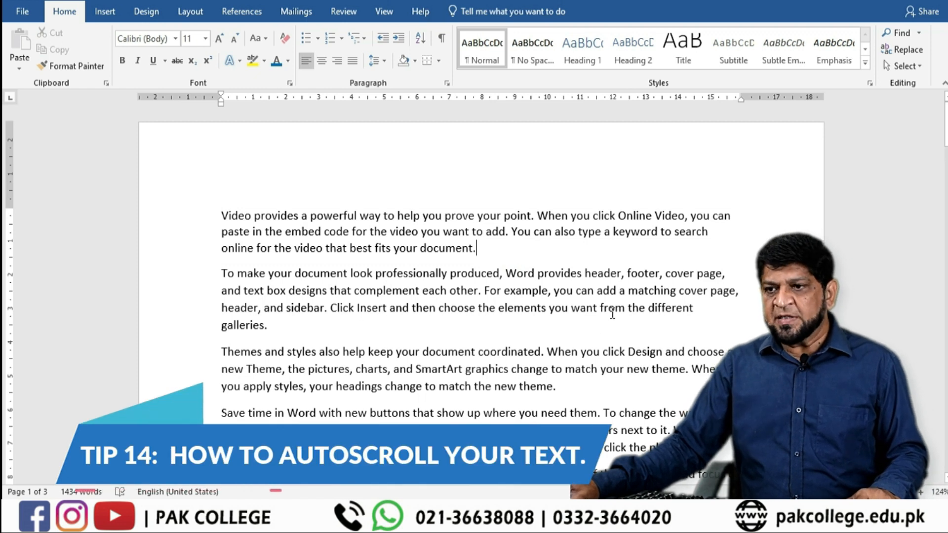
left_click_drag(946, 125, 946, 125)
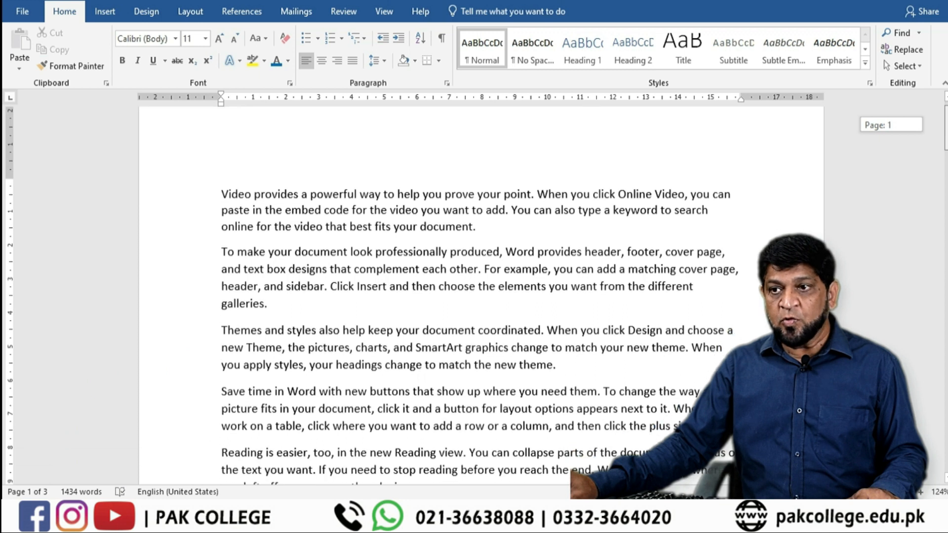
left_click_drag(946, 147, 946, 123)
left_click(220, 214)
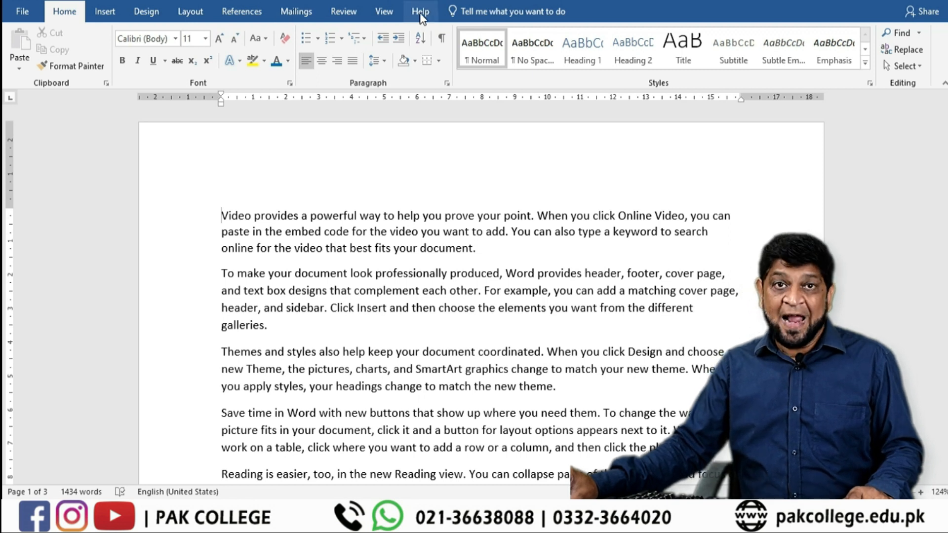
- Open the ribbon customization options and list All Commands as the source of available commands
right_click(584, 76)
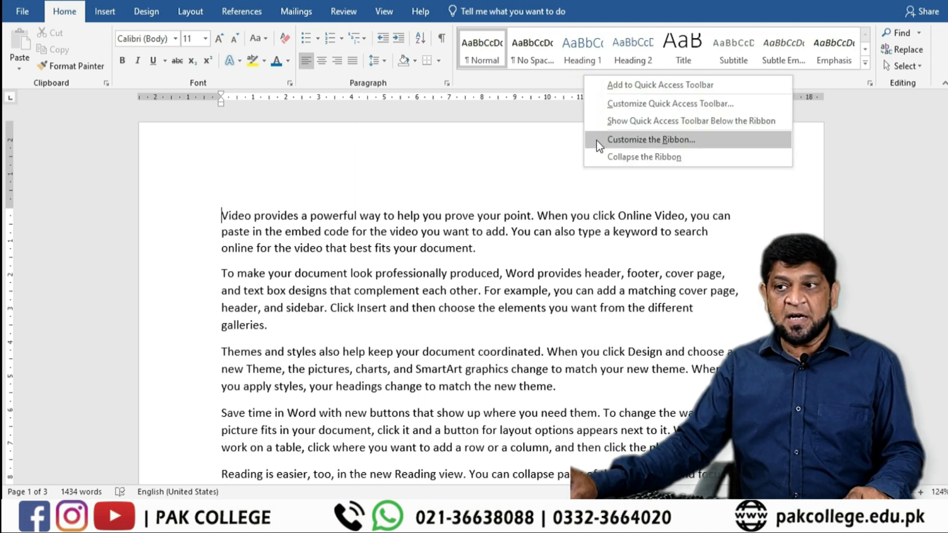
left_click(725, 146)
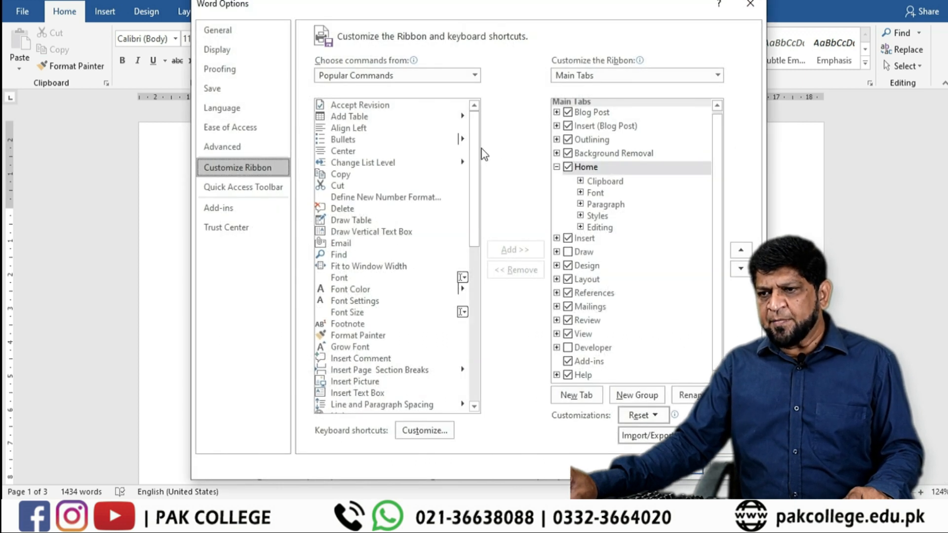
mouse_move(474, 131)
left_mouse_down()
mouse_move(474, 298)
mouse_move(479, 121)
left_mouse_up()
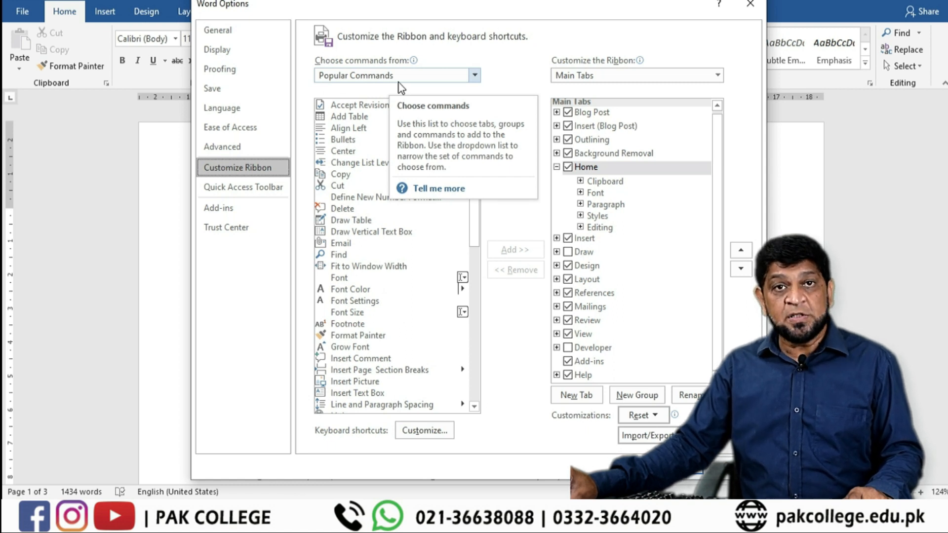
left_click(474, 75)
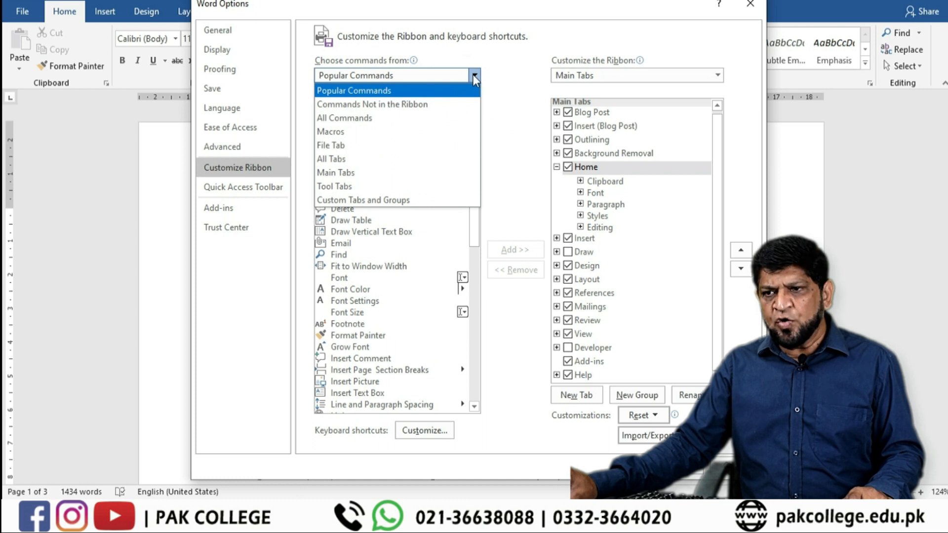
left_click(373, 119)
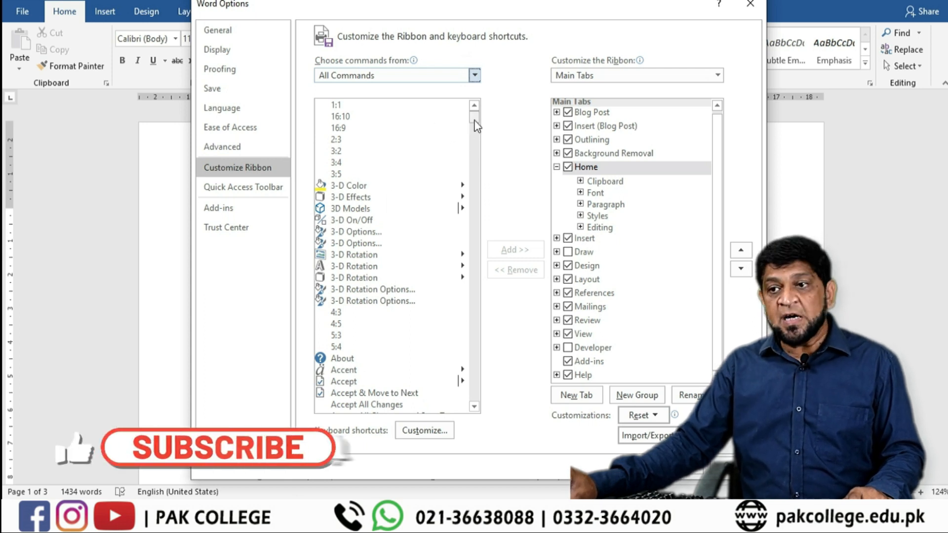
- Find and select the Auto Scroll command in the list of all commands
left_click_drag(475, 121, 474, 132)
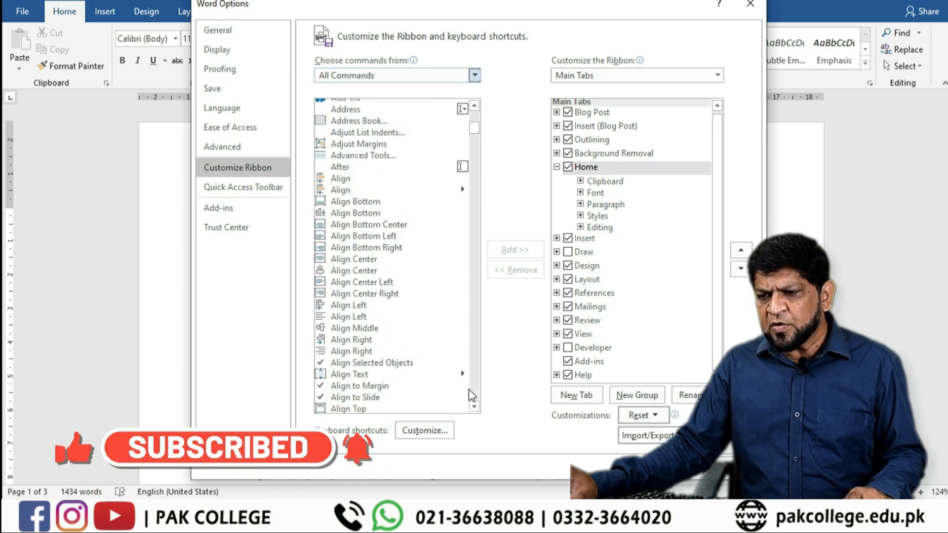
left_click(474, 407)
left_click(474, 406)
left_click(474, 406)
left_click(474, 407)
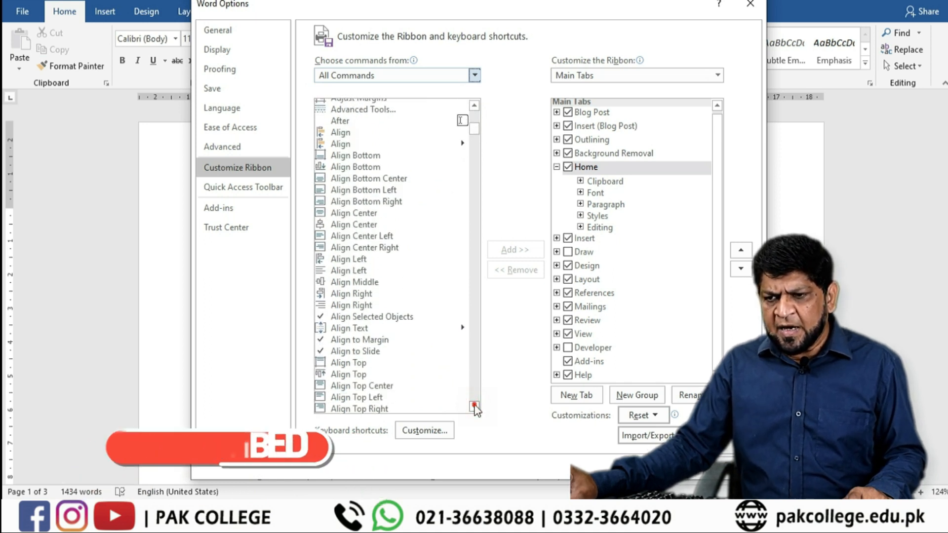
left_click(474, 406)
left_click(474, 406)
left_click(474, 406)
left_click(474, 407)
left_click(474, 407)
left_click(475, 406)
left_click(474, 406)
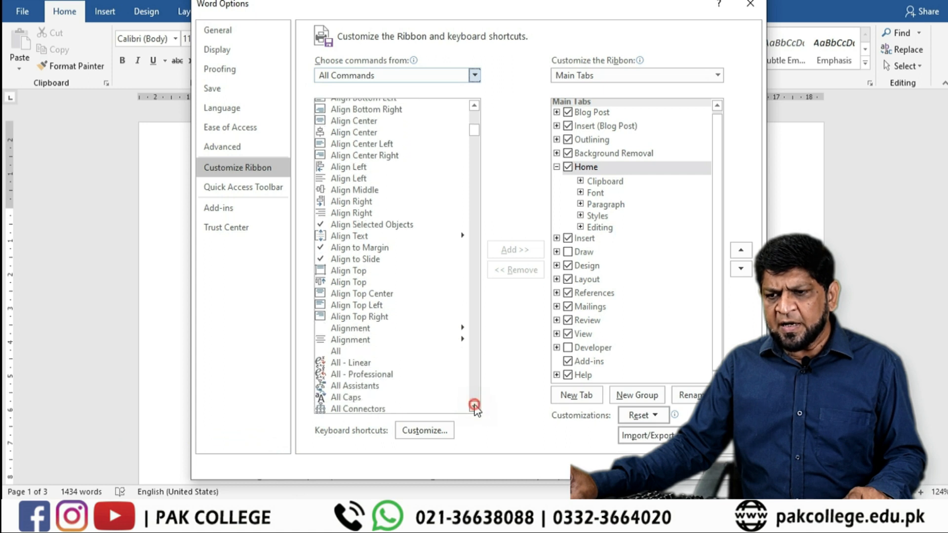
left_click(474, 406)
left_click(474, 406)
left_click(474, 407)
left_click(474, 407)
left_click(474, 406)
left_click(474, 407)
left_click(474, 406)
left_click(474, 406)
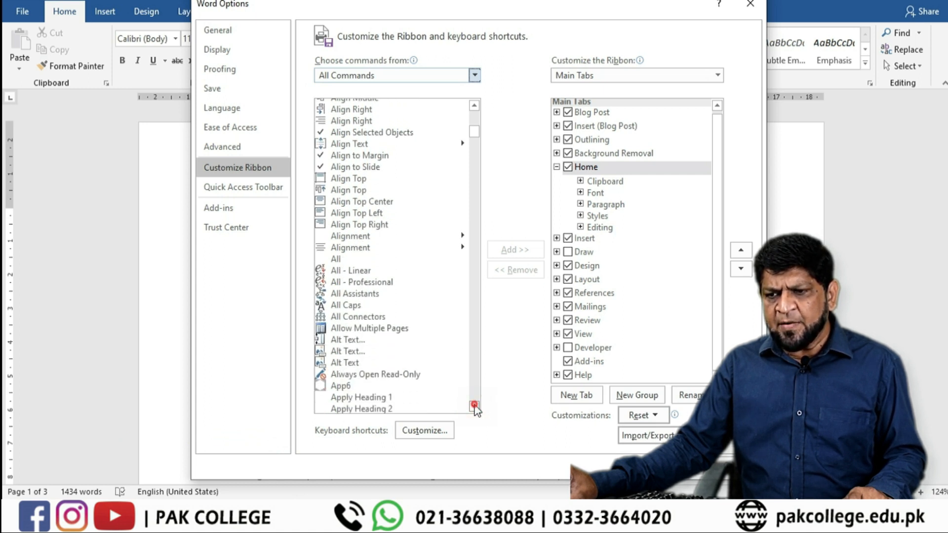
left_click(474, 406)
left_click(474, 406)
left_click(474, 407)
left_click(474, 406)
left_click(474, 406)
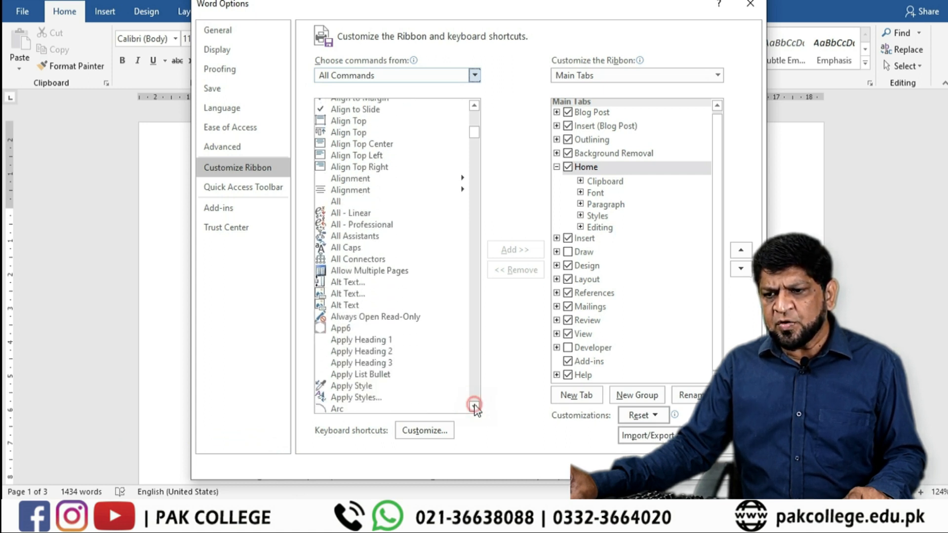
left_click(474, 406)
left_click(474, 406)
left_click(474, 407)
left_click(474, 407)
left_click(474, 406)
left_click(474, 406)
left_click(474, 406)
left_click(474, 407)
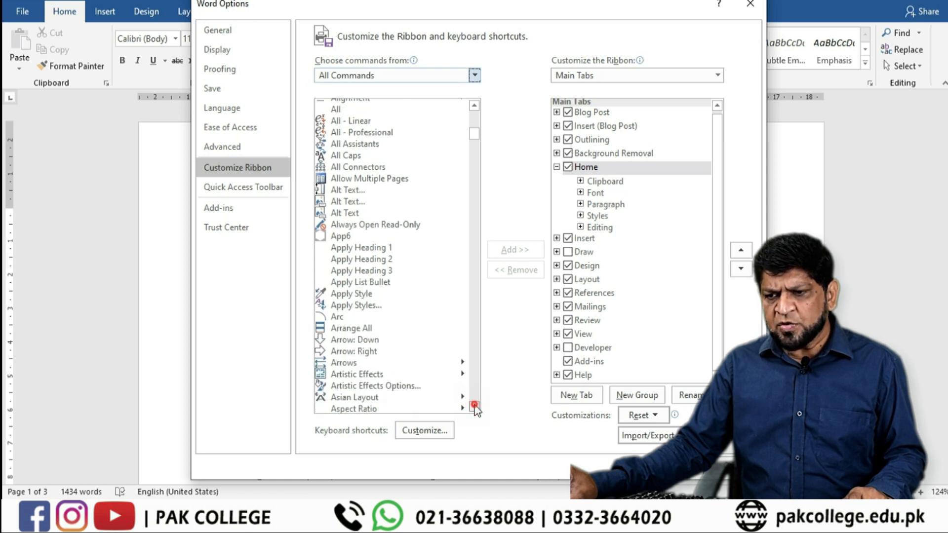
left_click(474, 407)
left_click(474, 407)
left_click(475, 406)
left_click(474, 407)
left_click(474, 407)
left_click(474, 407)
left_click(474, 407)
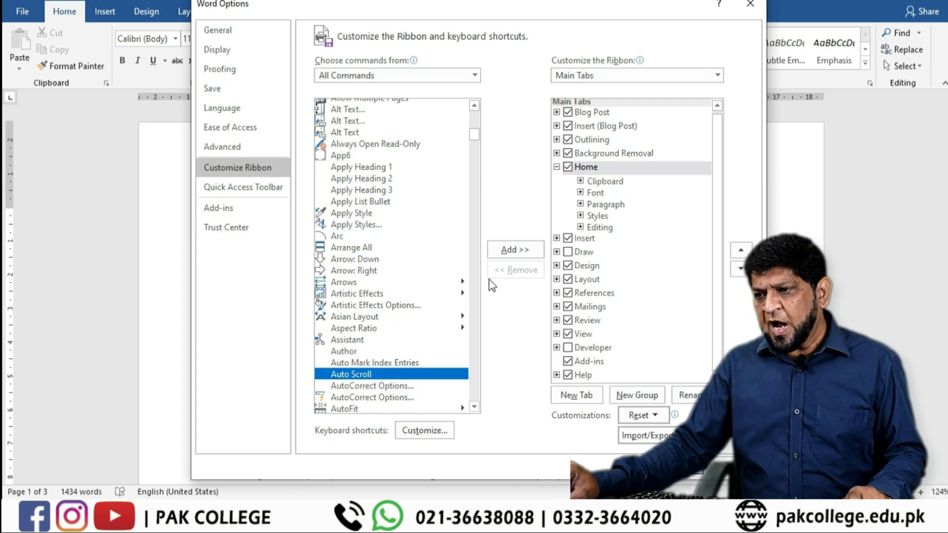
- Try to add the Auto Scroll command directly to the existing Home tab
left_click(518, 253)
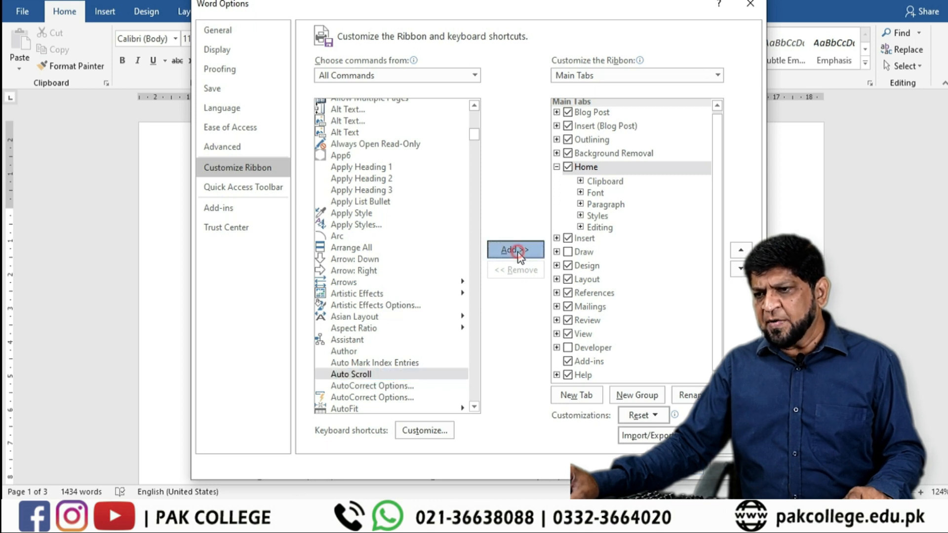
left_click(491, 287)
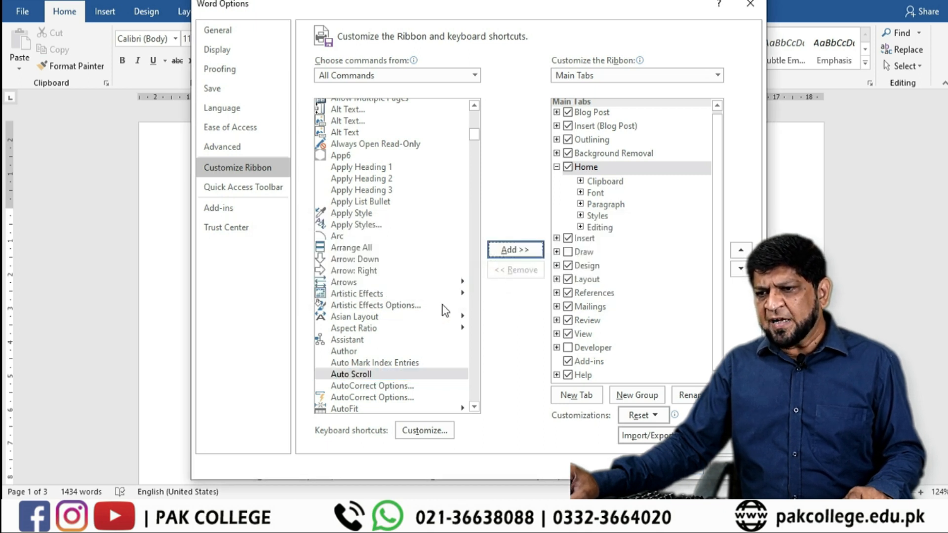
left_click(510, 255)
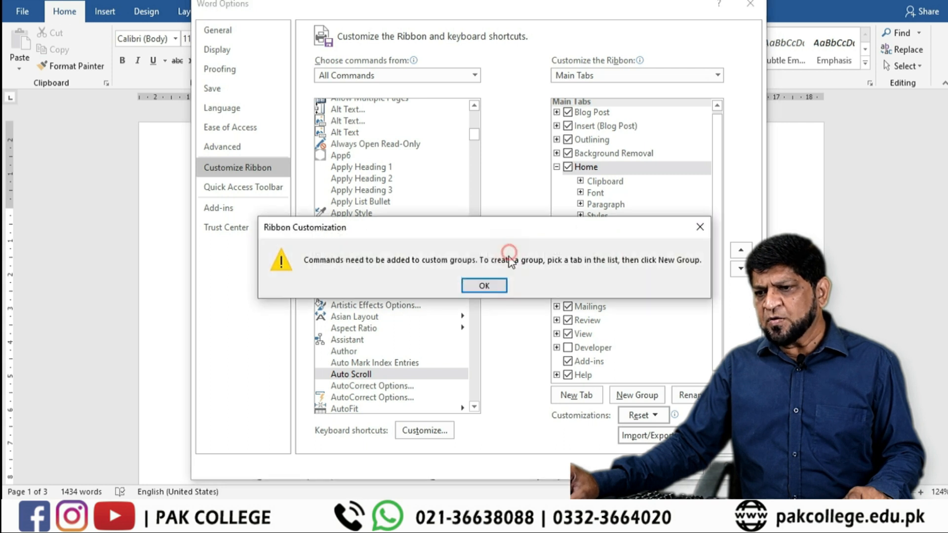
left_click(485, 285)
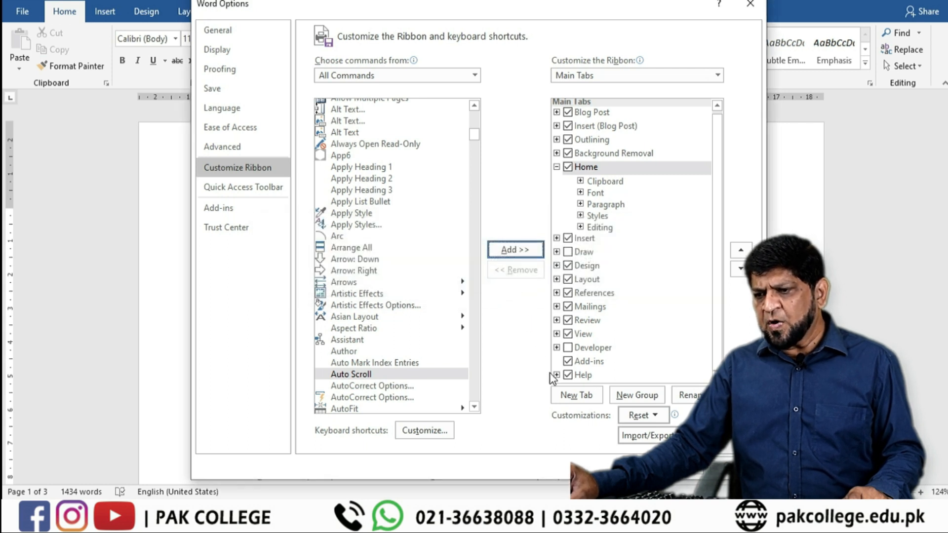
- Create a new custom ribbon tab, add the Auto Scroll command to its new group, and apply the customization
left_click(576, 396)
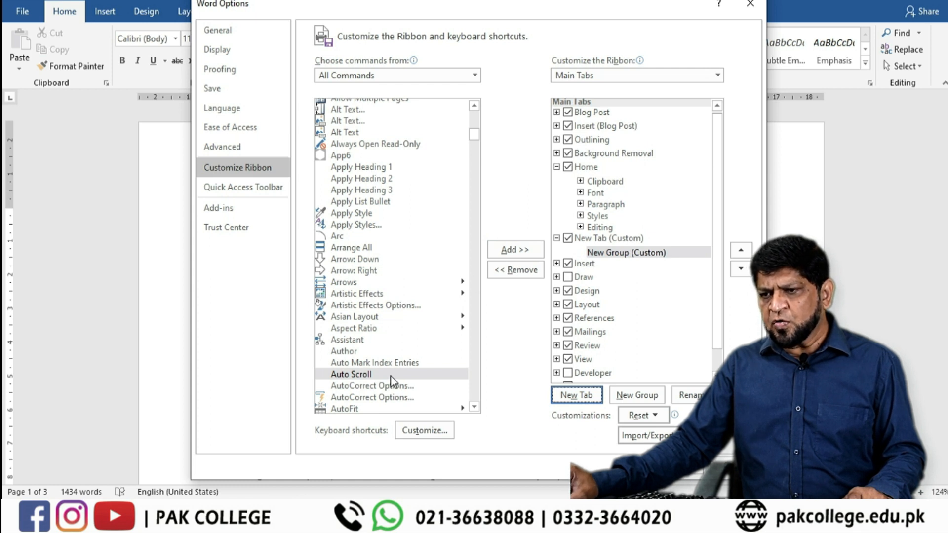
left_click(502, 250)
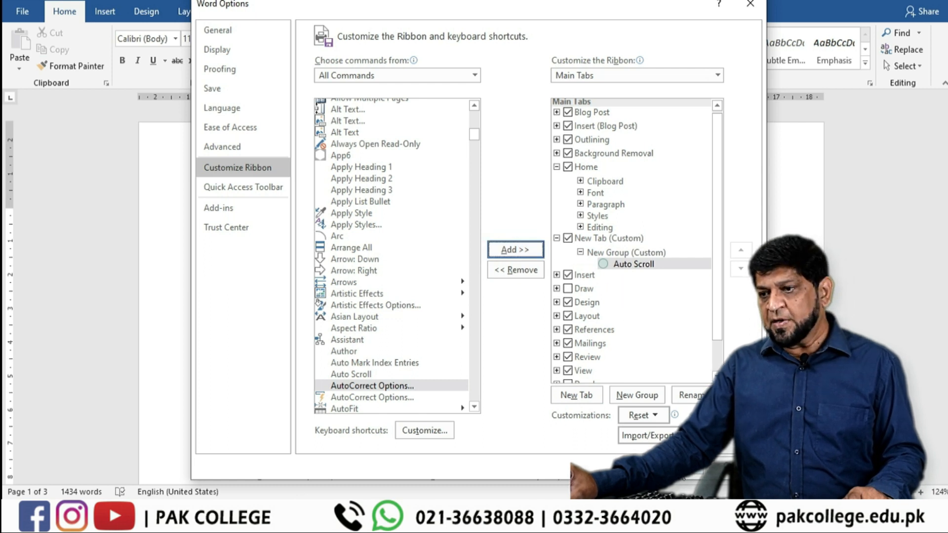
left_click(677, 467)
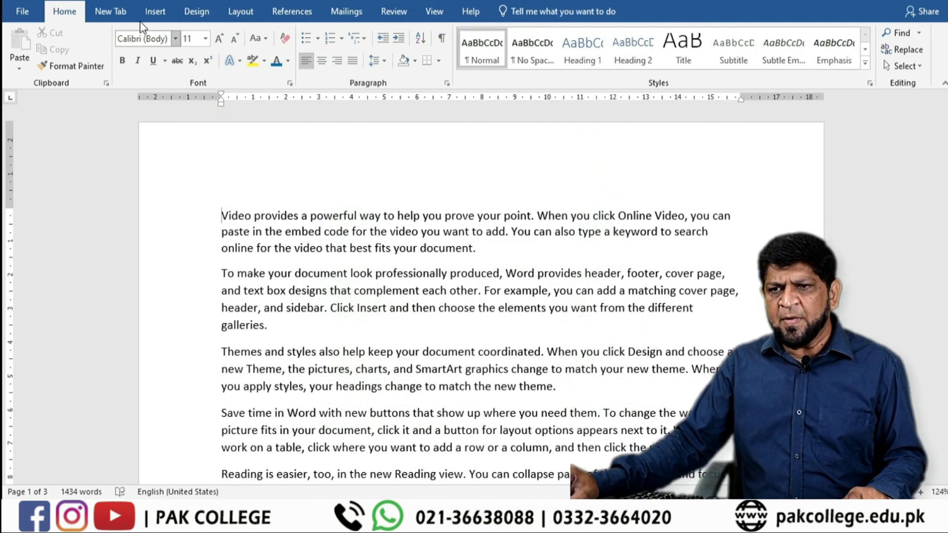
- Run Auto Scroll on the document from the new custom tab, stop it, and return to the Home commands
left_click(115, 8)
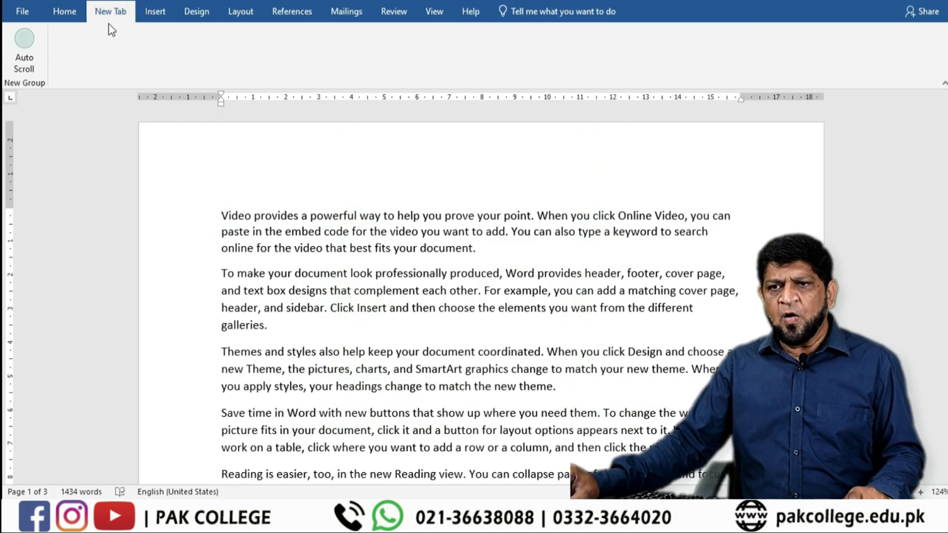
left_click(30, 55)
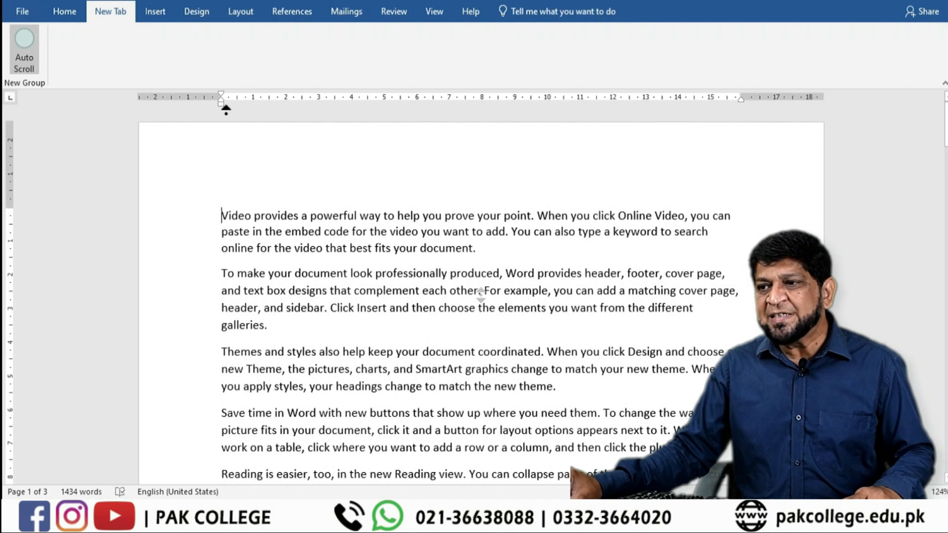
left_click(445, 181)
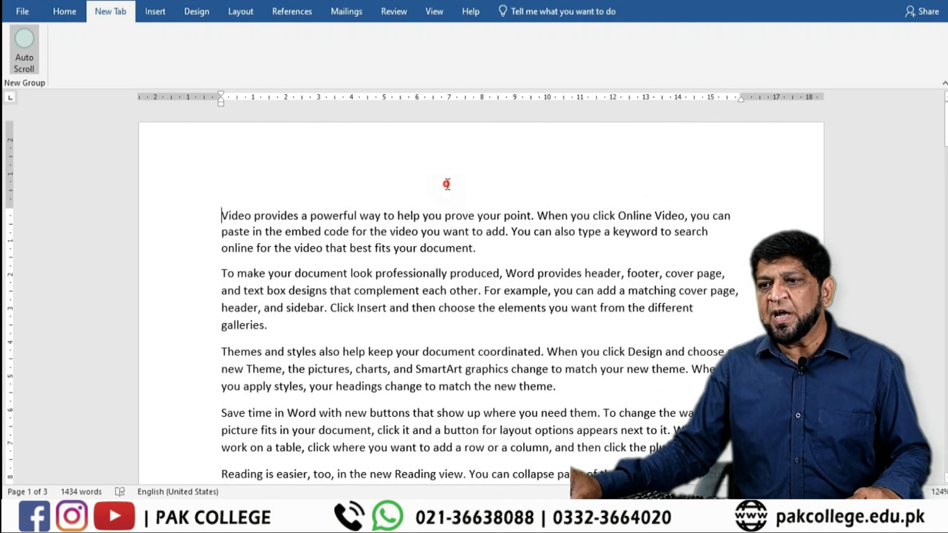
left_click(65, 12)
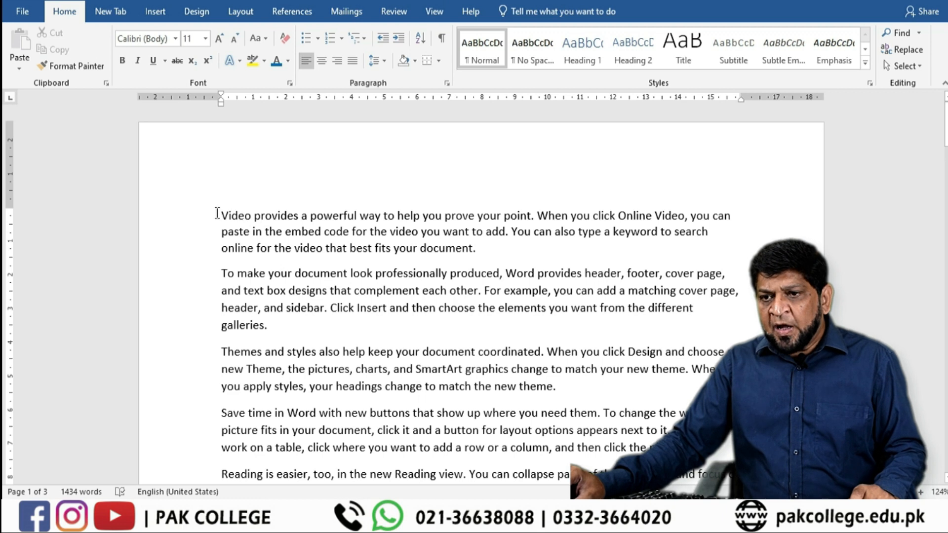
- Select the first two paragraphs and set up saving the document to the Documents folder in PDF format
left_click_drag(217, 213, 293, 325)
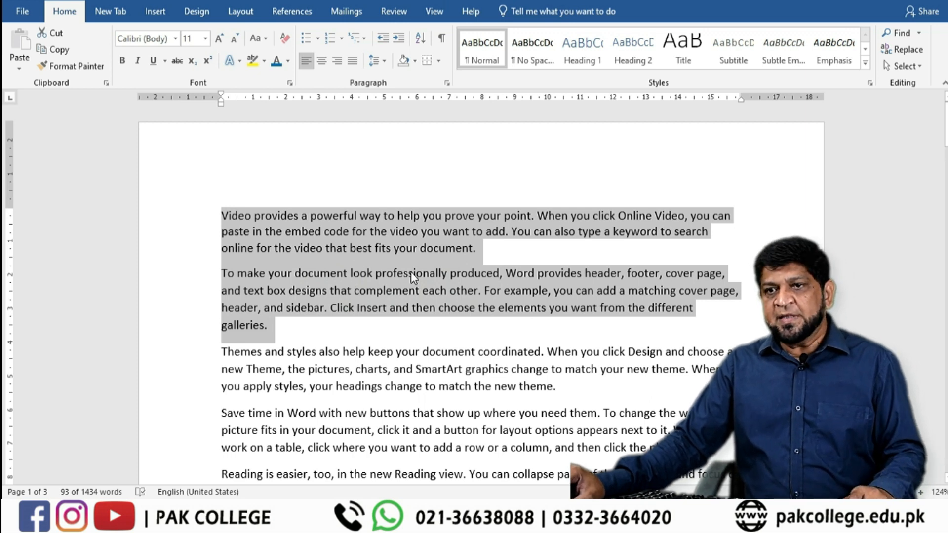
left_click(22, 11)
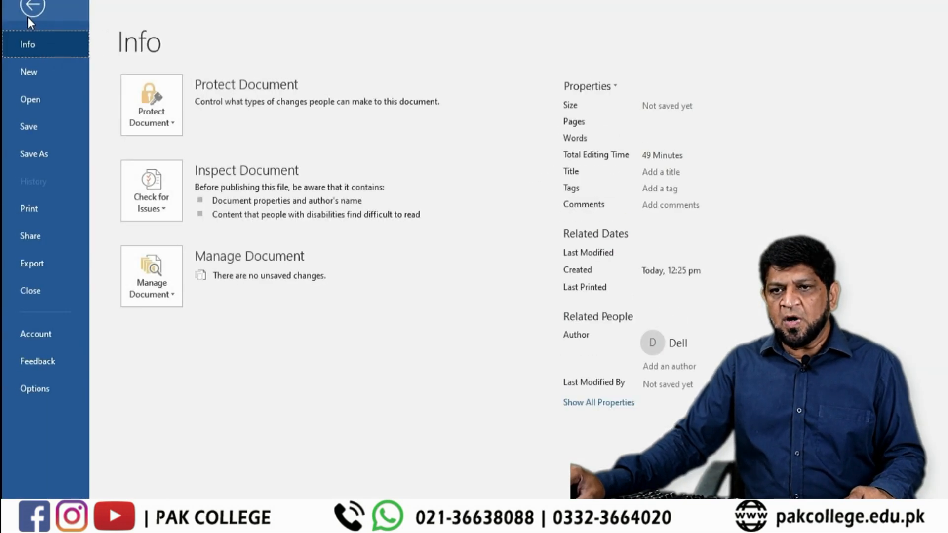
left_click(41, 126)
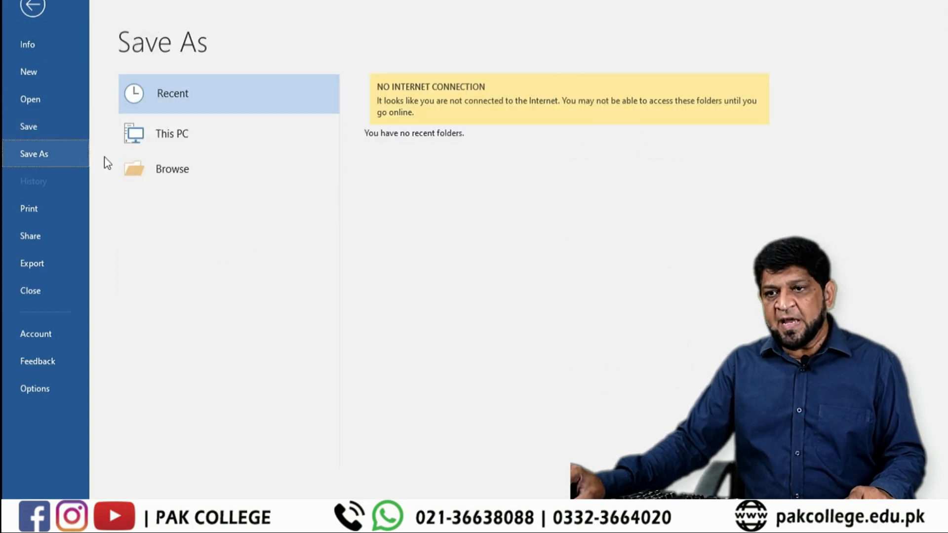
left_click(173, 169)
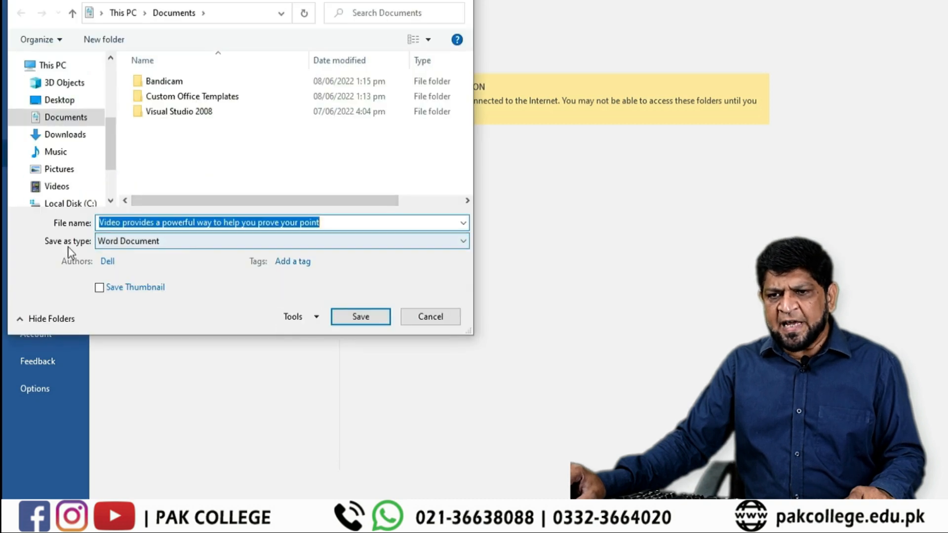
left_click(177, 244)
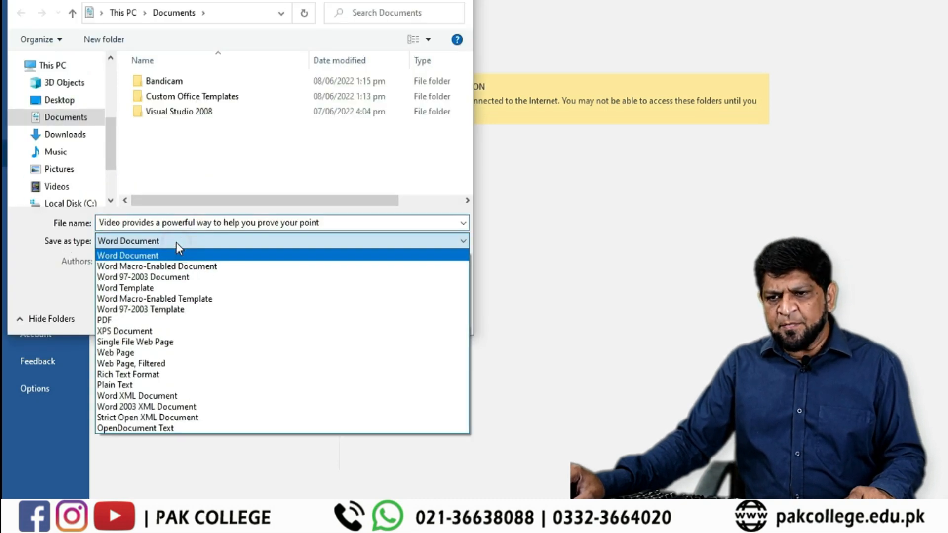
left_click(185, 322)
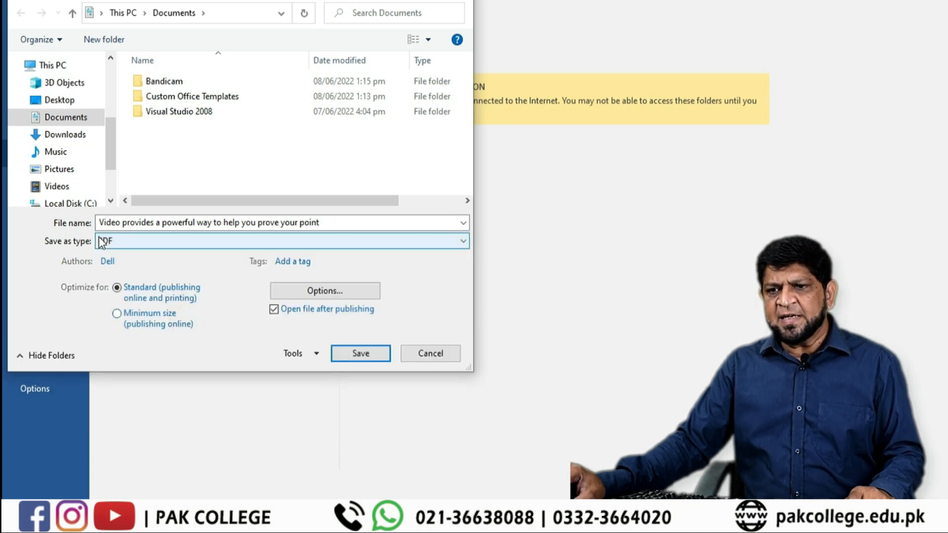
- Name the PDF file "my pdf file"
left_click(330, 221)
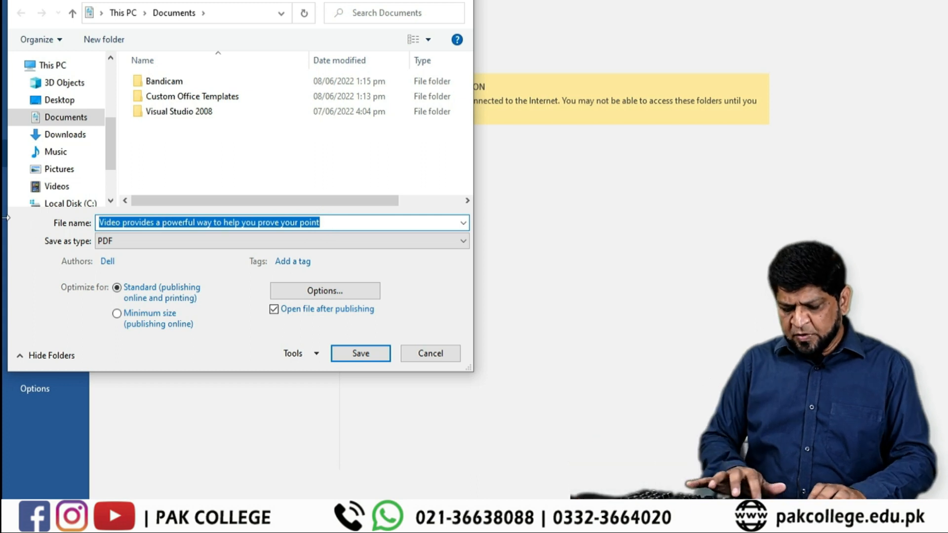
type("my pdf f")
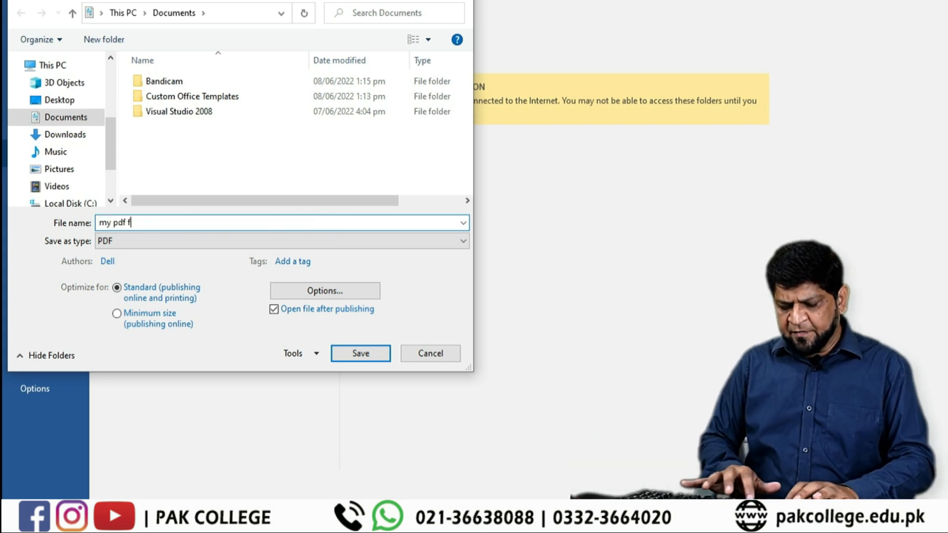
type("ile")
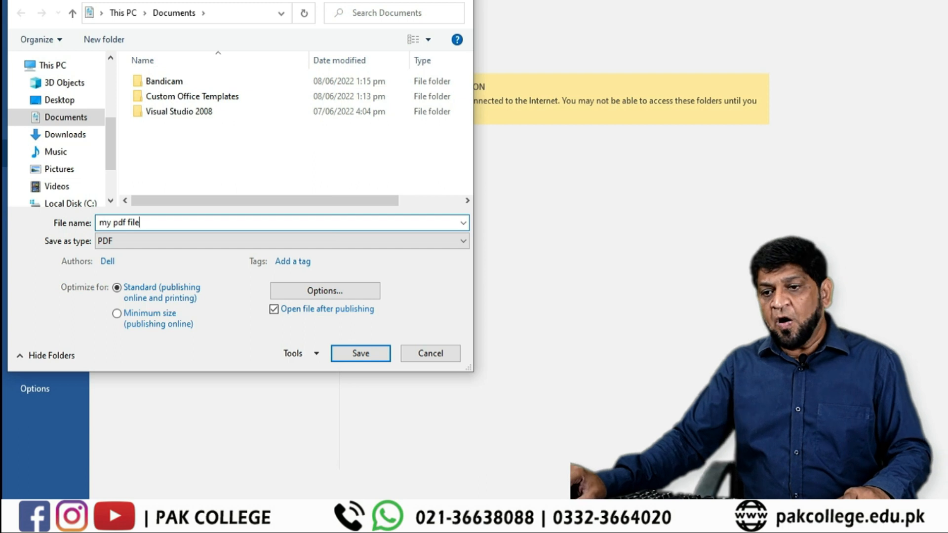
- Limit the PDF's page range to the current Selection in the publishing options
left_click(313, 290)
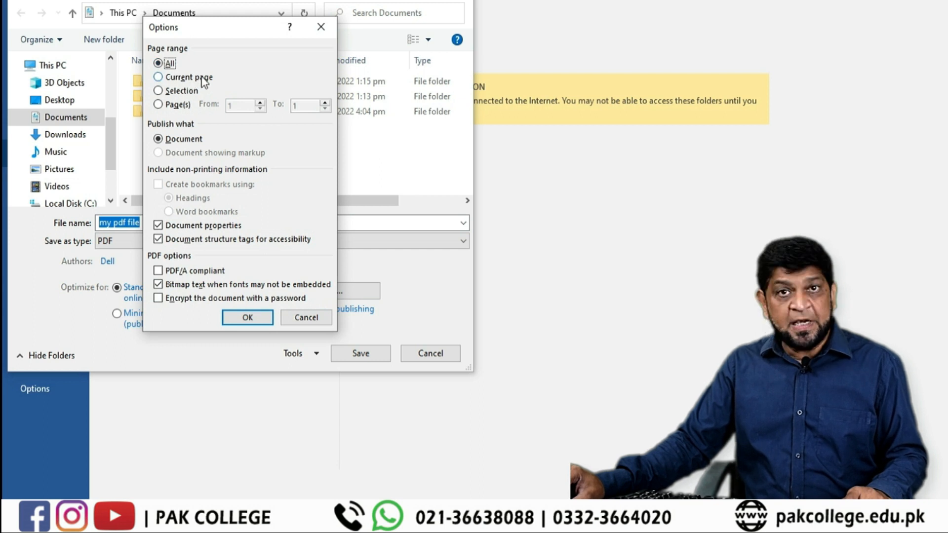
left_click(179, 93)
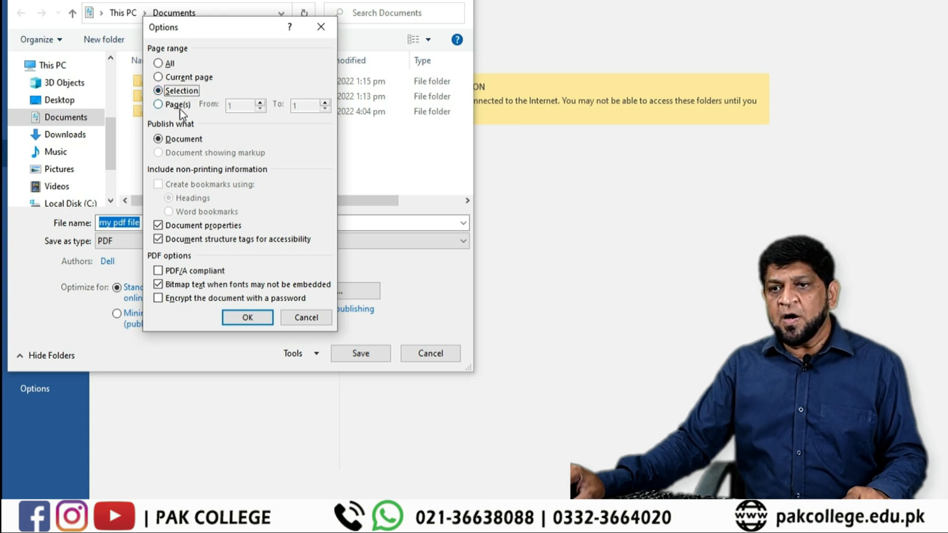
left_click(158, 104)
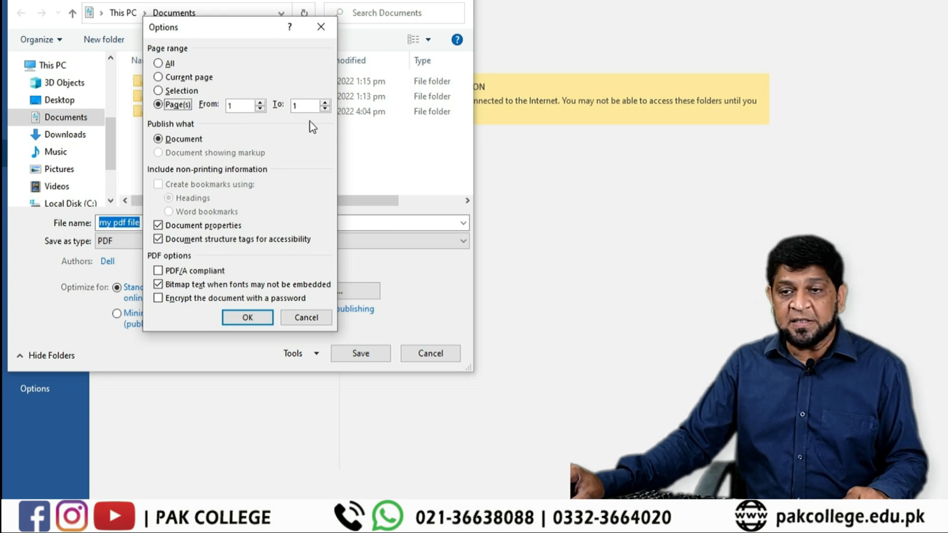
left_click(185, 90)
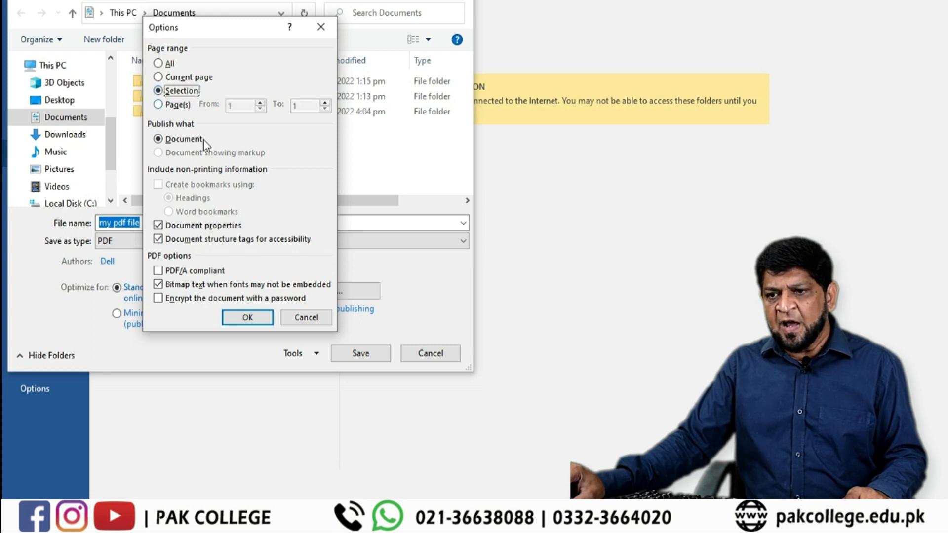
left_click(247, 317)
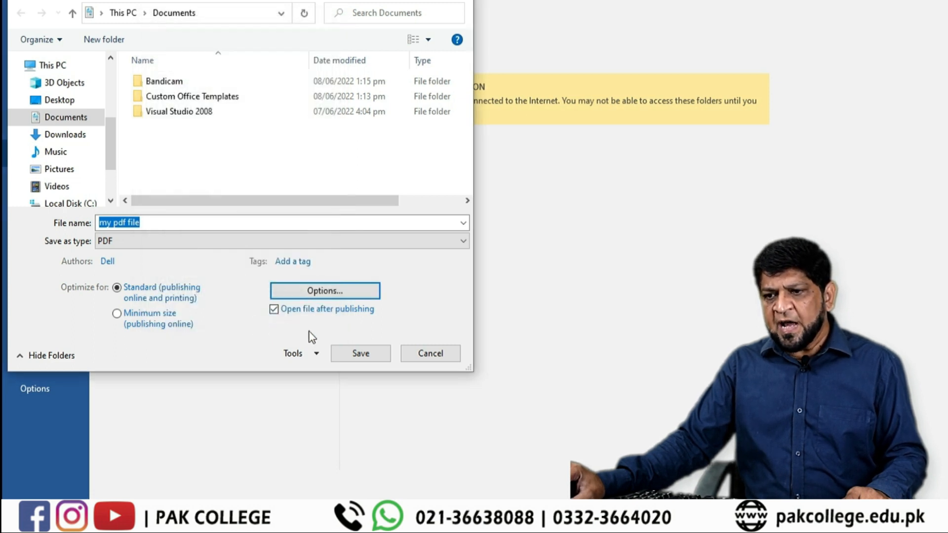
- Save the PDF and view it in Microsoft Edge, returning to the Word document
left_click(360, 357)
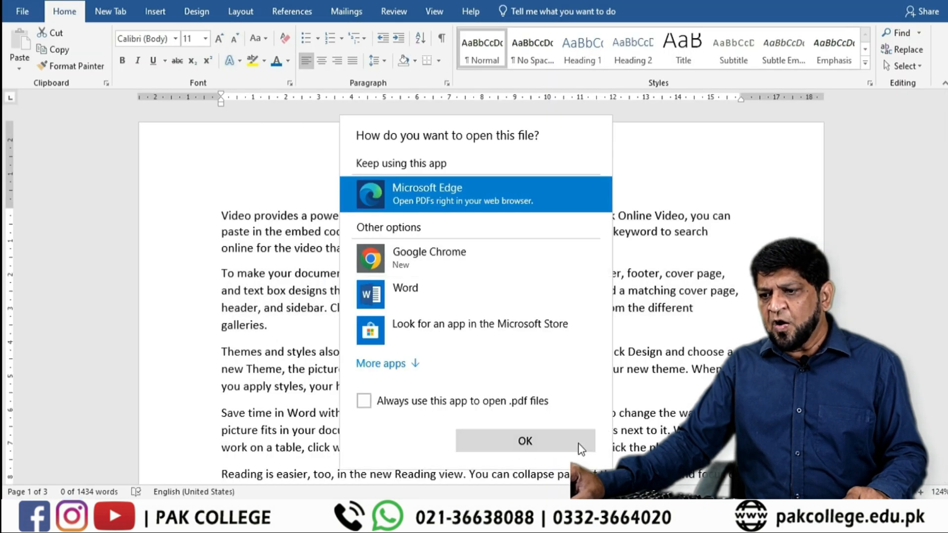
left_click(577, 443)
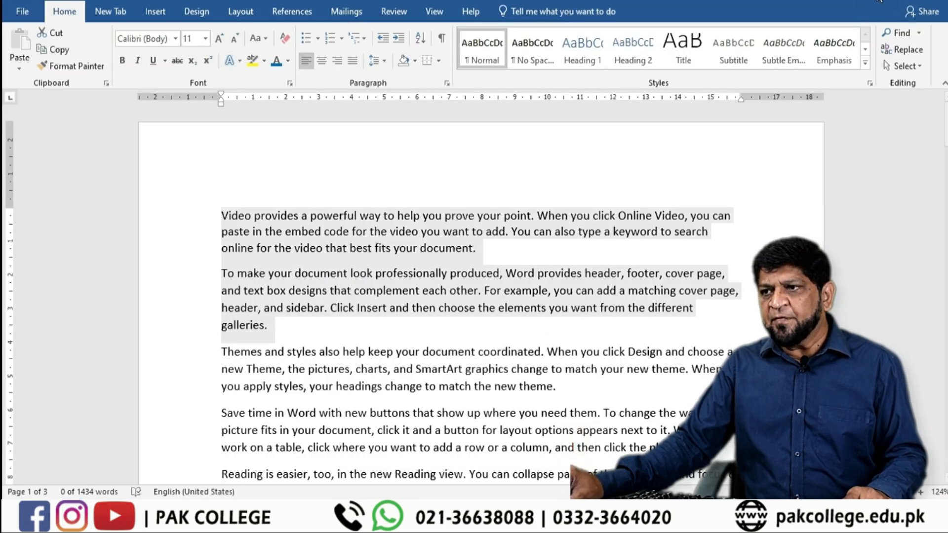
left_click(874, 0)
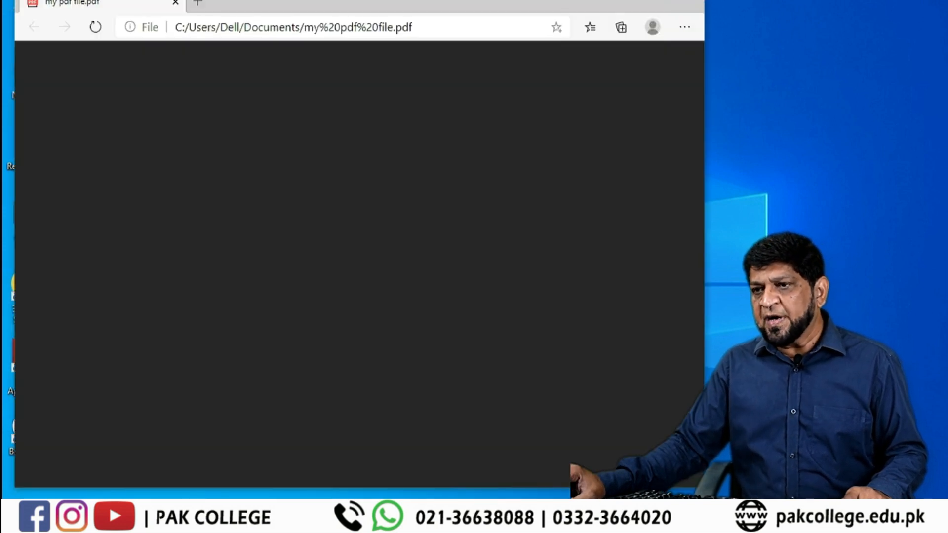
left_click(528, 514)
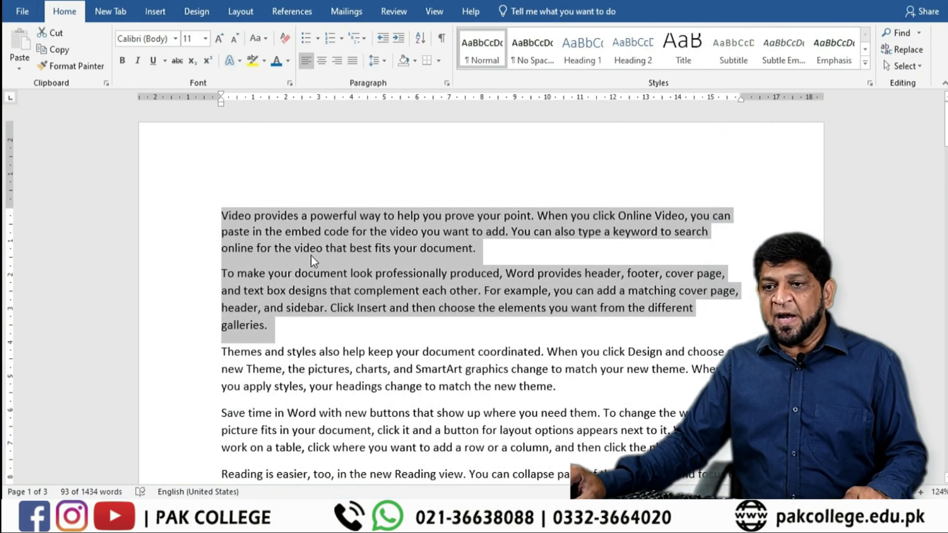
left_click(225, 216)
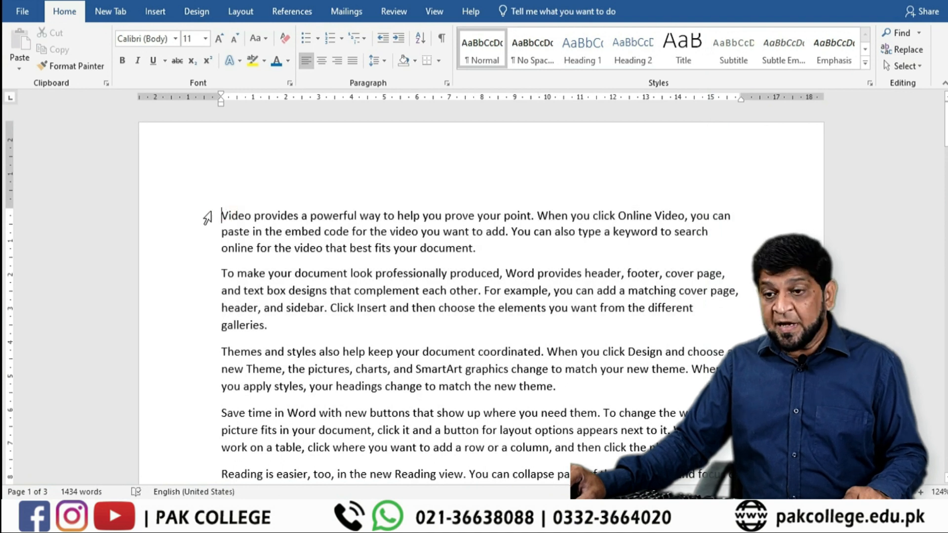
left_click_drag(209, 216, 318, 327)
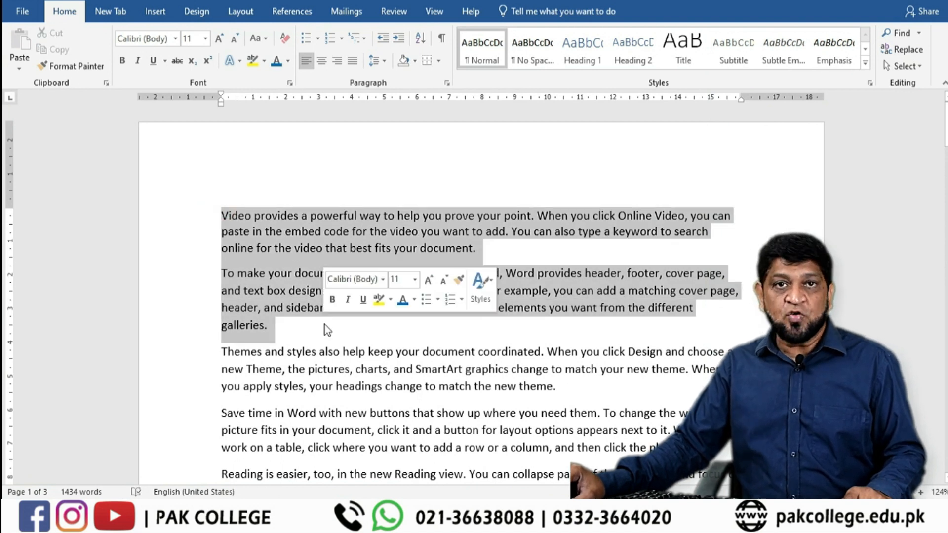
left_click(428, 216)
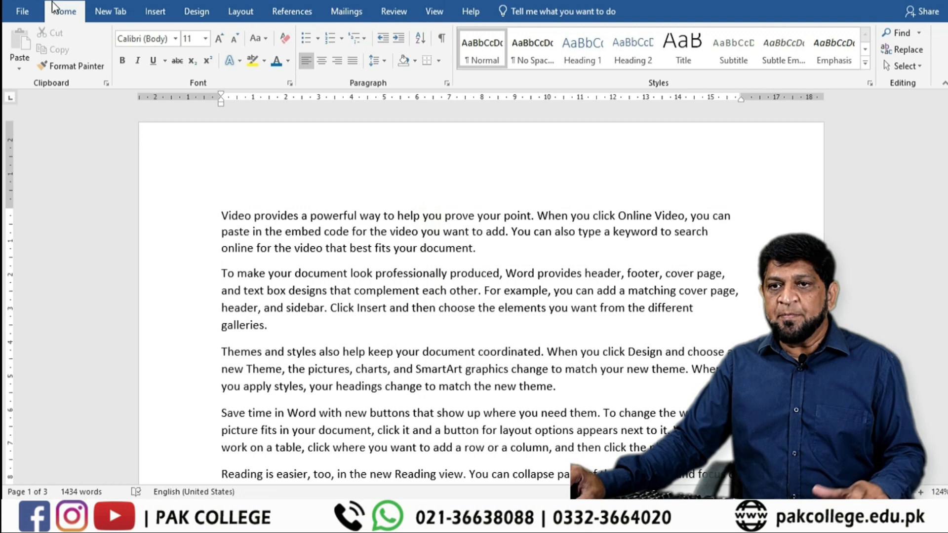
left_click(33, 18)
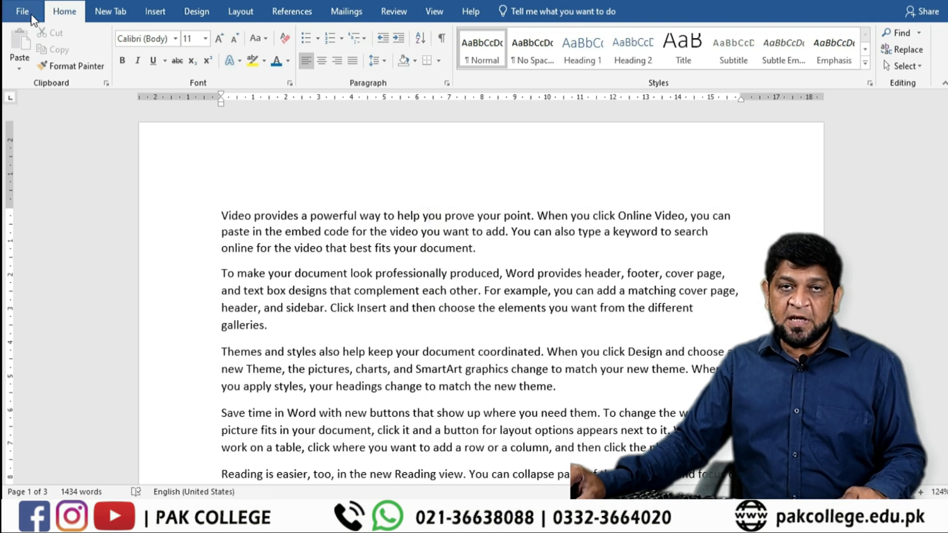